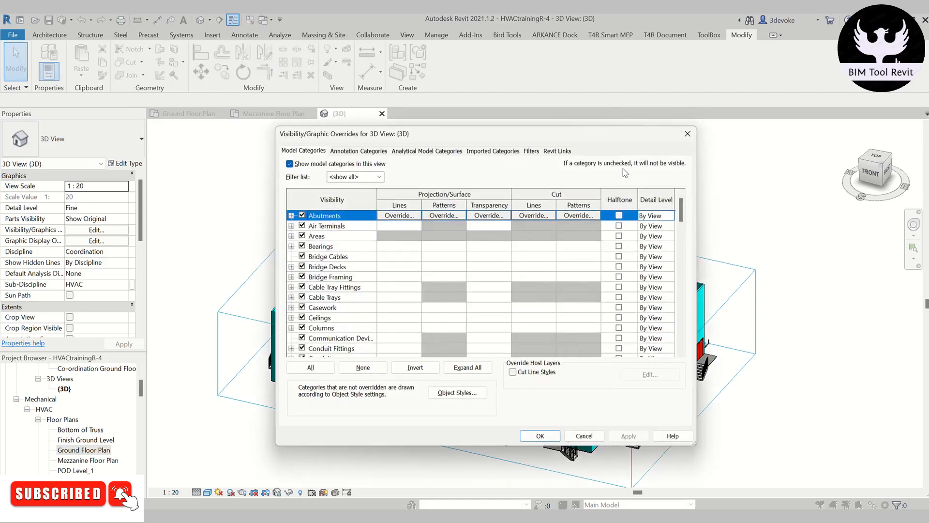
- Review the linked Revit models in the 3D view's visibility overrides and close the settings
{"action": "left_click", "coordinate": [555, 151]}
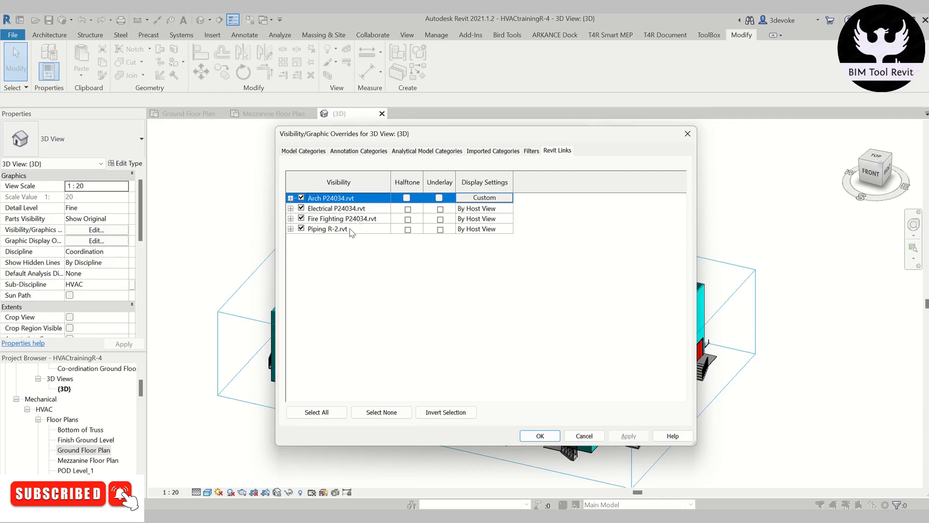
{"action": "left_click", "coordinate": [540, 436]}
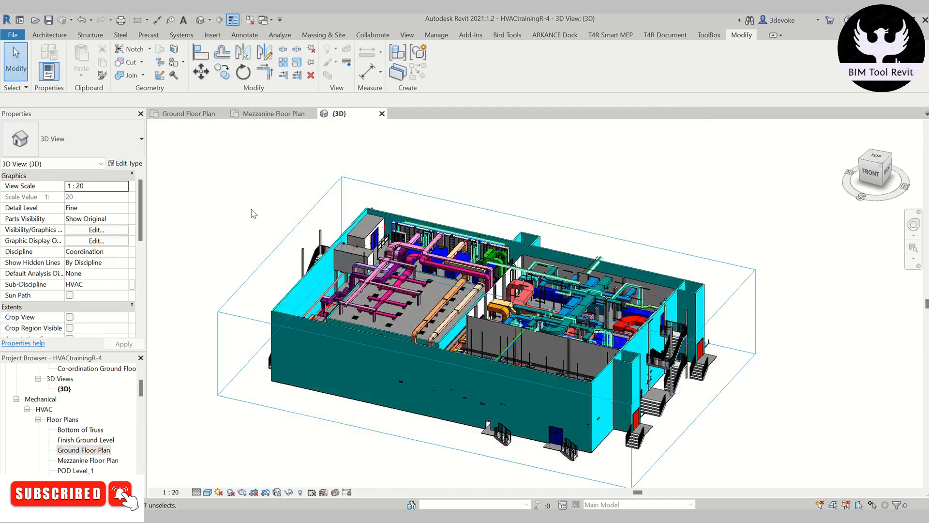
- Open the HVAC Ground Floor Plan view and bring up its view template assignment
{"action": "double_click", "coordinate": [83, 450]}
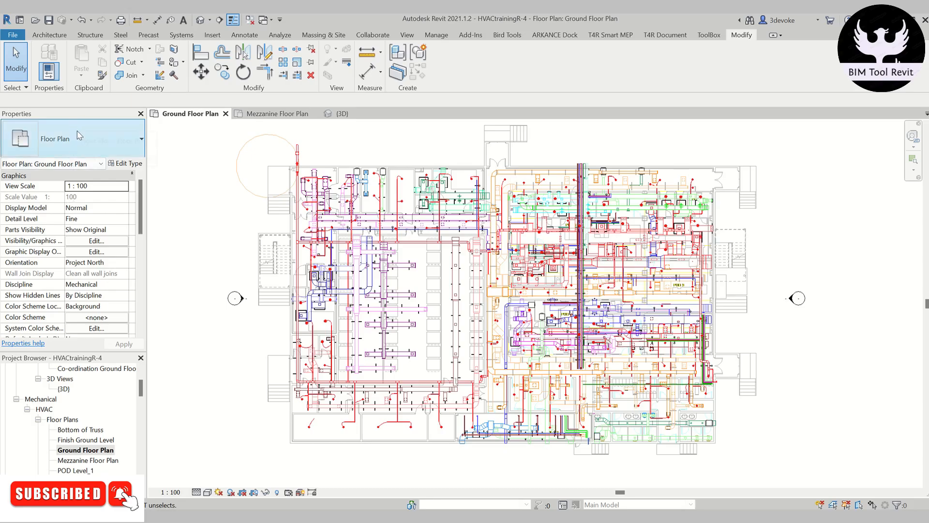
{"action": "scroll", "coordinate": [76, 276], "scroll_direction": "down", "scroll_amount": 6}
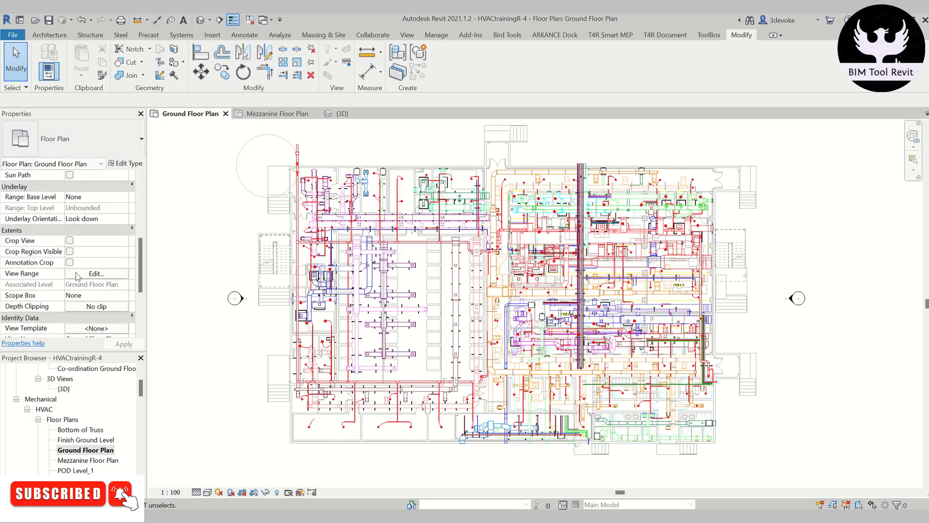
{"action": "scroll", "coordinate": [56, 290], "scroll_direction": "down", "scroll_amount": 2}
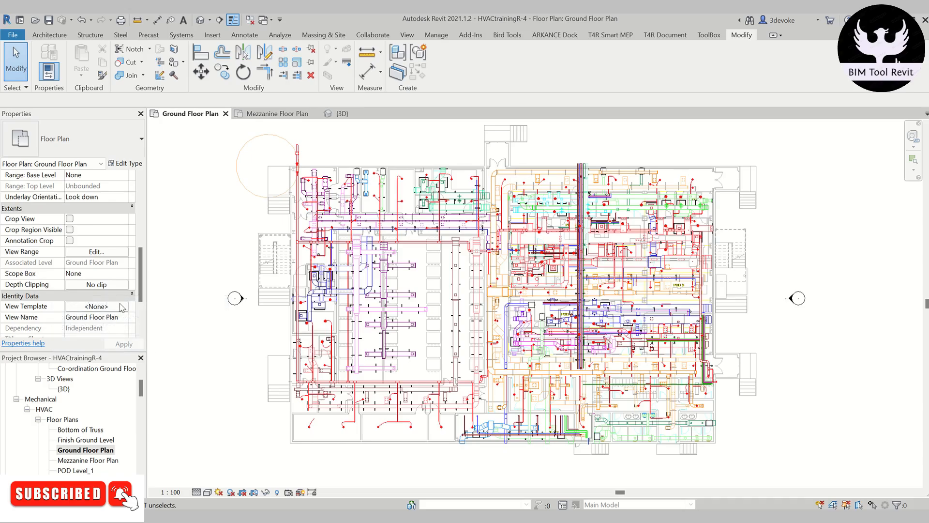
{"action": "left_click", "coordinate": [116, 309]}
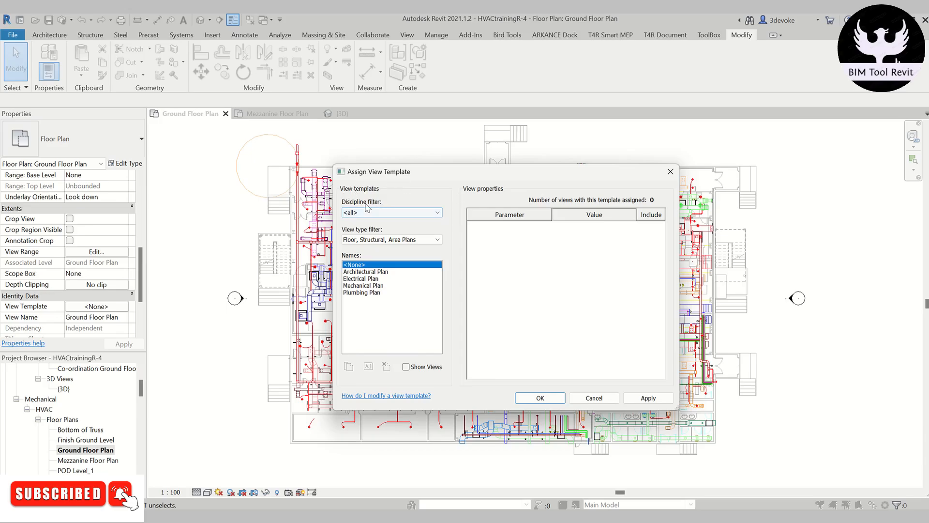
- Filter the view templates by Mechanical discipline and Floor, Structural, Area Plans, and select the Mechanical Plan template
{"action": "left_click", "coordinate": [396, 213]}
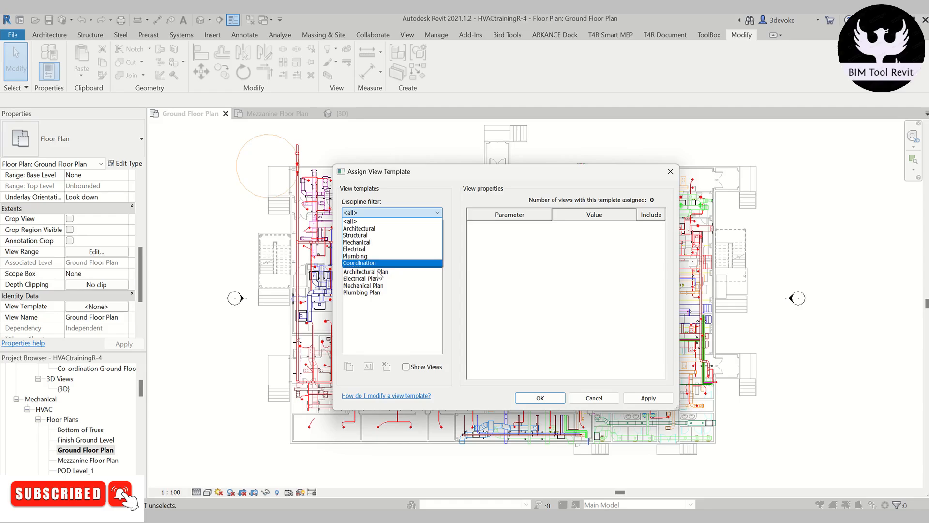
{"action": "left_click", "coordinate": [375, 242]}
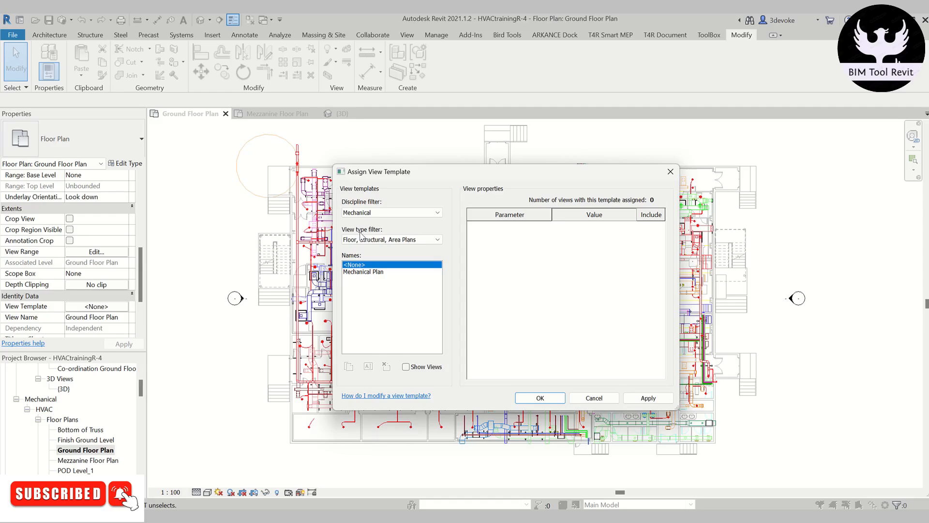
{"action": "left_click", "coordinate": [396, 241]}
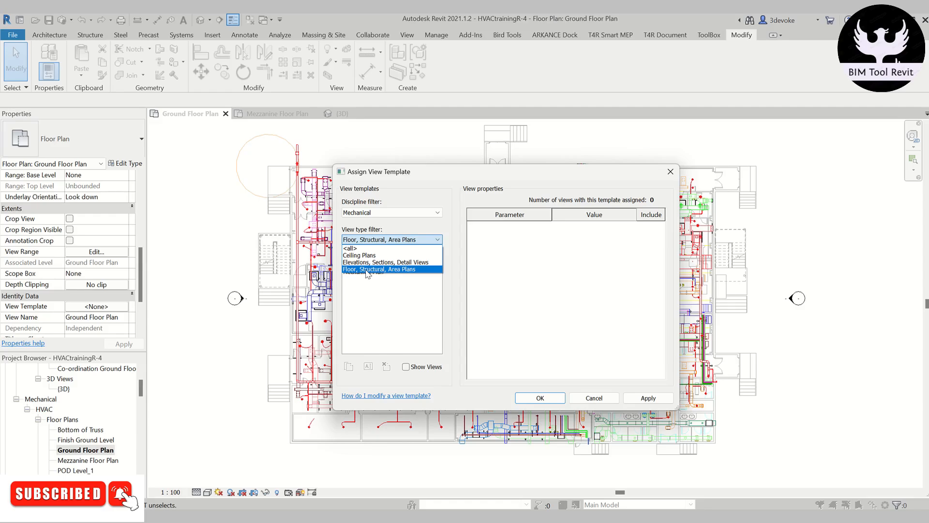
{"action": "left_click", "coordinate": [366, 269]}
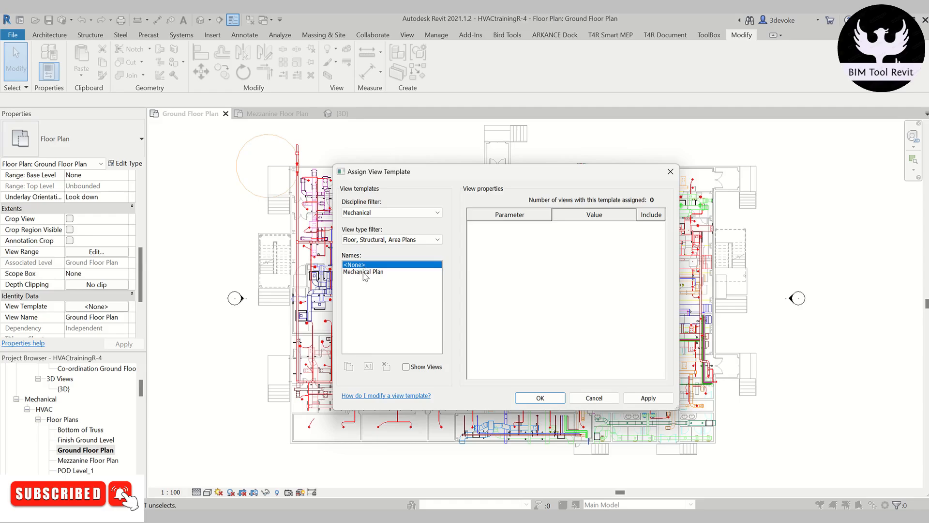
{"action": "left_click", "coordinate": [364, 272]}
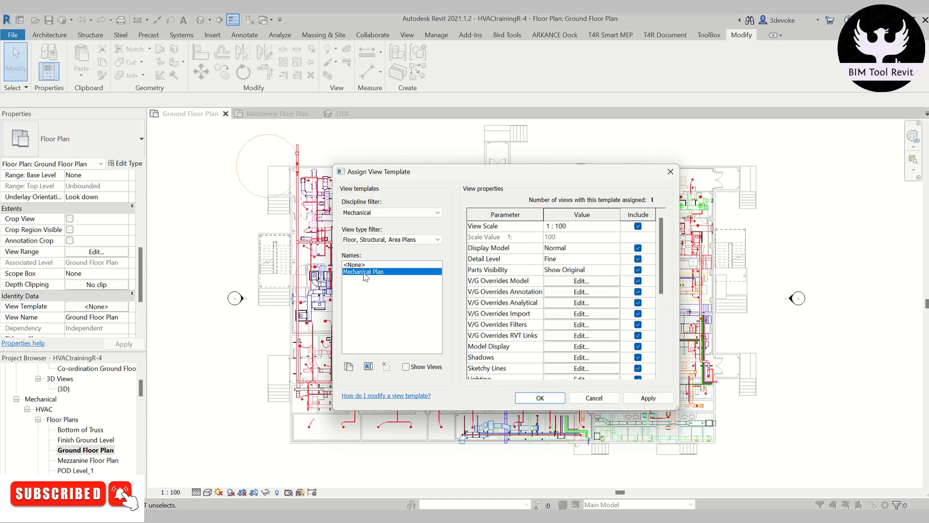
{"action": "left_click", "coordinate": [368, 366]}
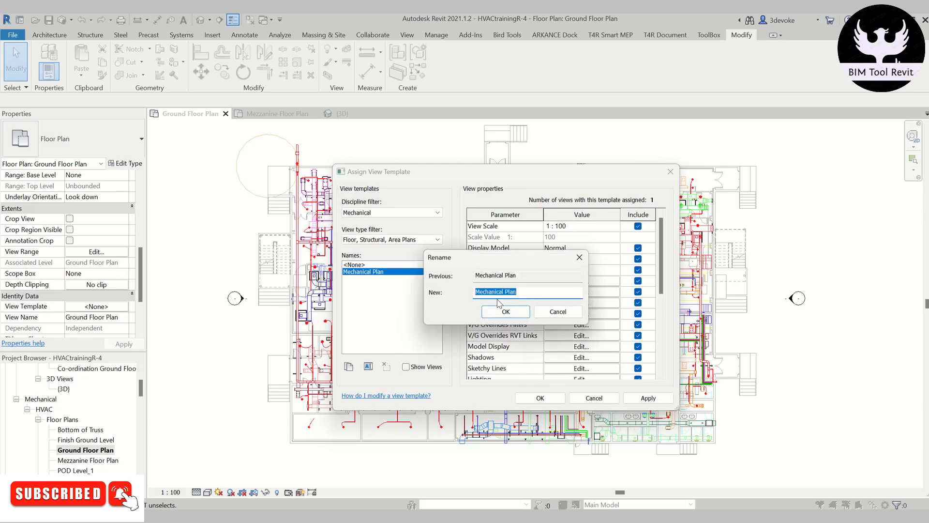
{"action": "left_click", "coordinate": [550, 316]}
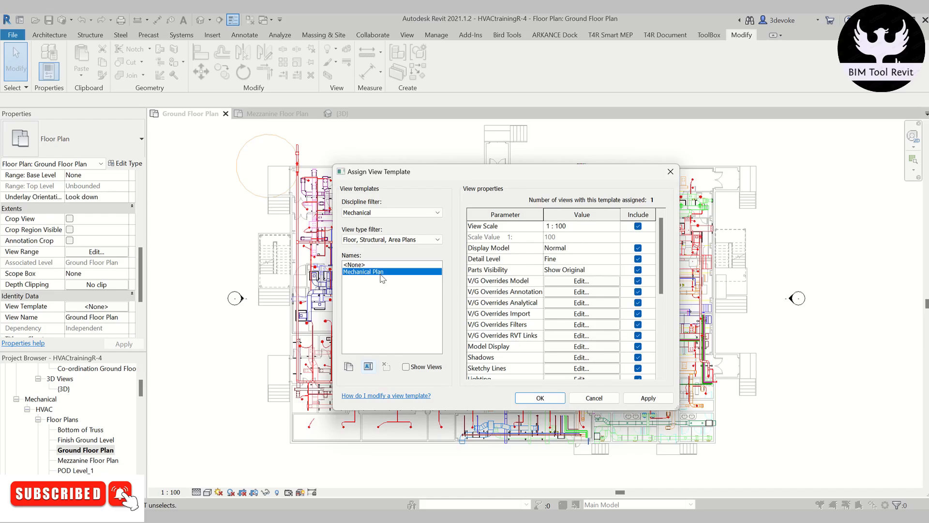
{"action": "left_click", "coordinate": [350, 367]}
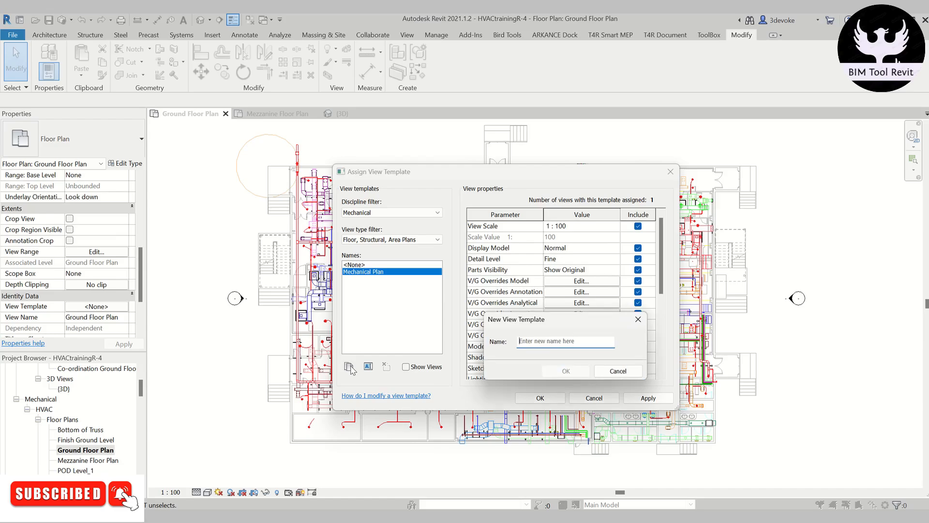
{"action": "left_click", "coordinate": [615, 371]}
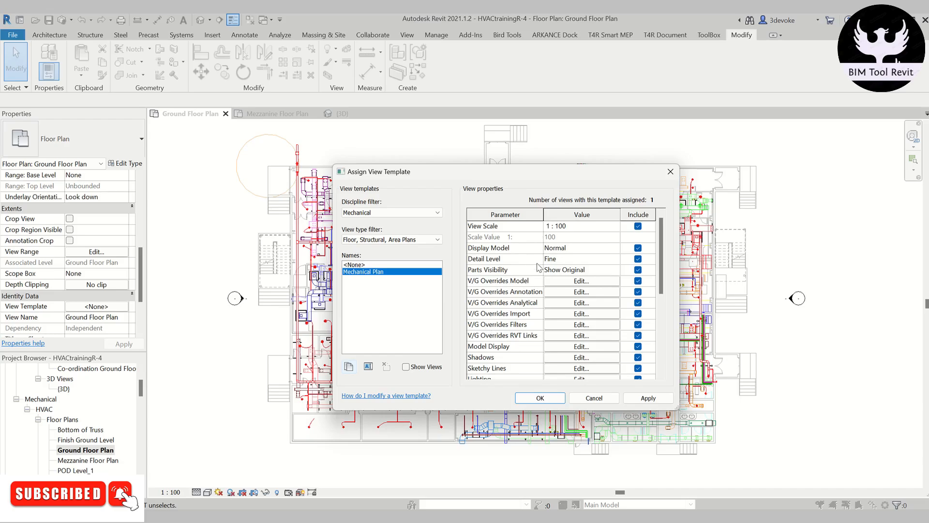
- Set the Mechanical Plan template's view scale to 1 : 100 and keep the scale included in the template
{"action": "left_click", "coordinate": [616, 226]}
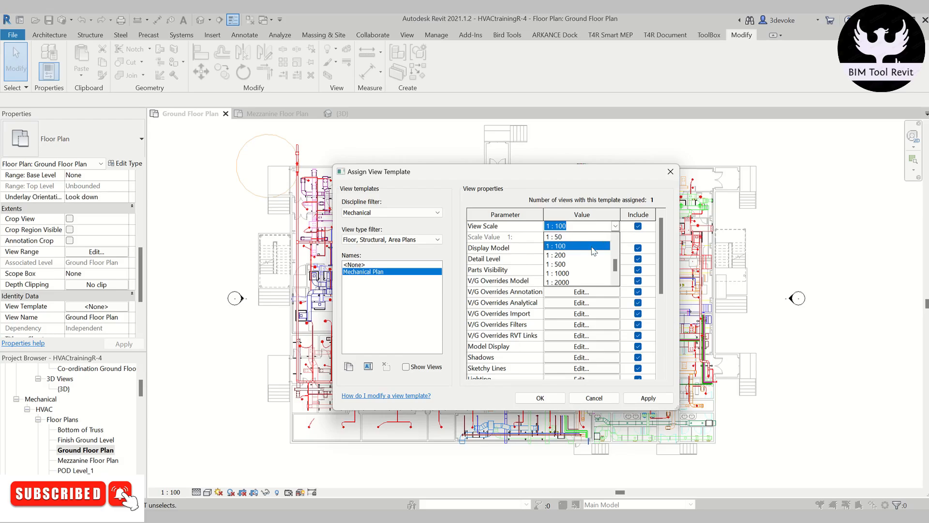
{"action": "scroll", "coordinate": [594, 251], "scroll_direction": "up", "scroll_amount": 2}
{"action": "scroll", "coordinate": [596, 251], "scroll_direction": "down", "scroll_amount": 3}
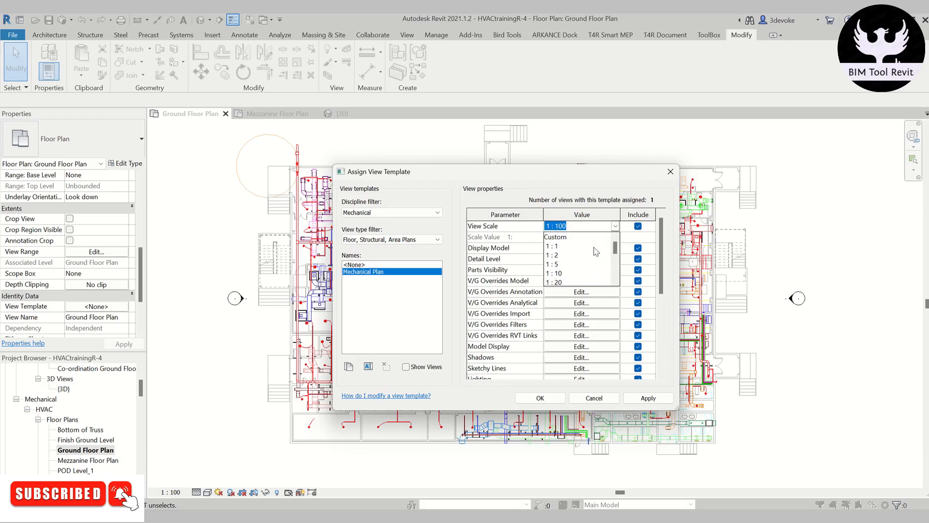
{"action": "scroll", "coordinate": [596, 269], "scroll_direction": "up", "scroll_amount": 3}
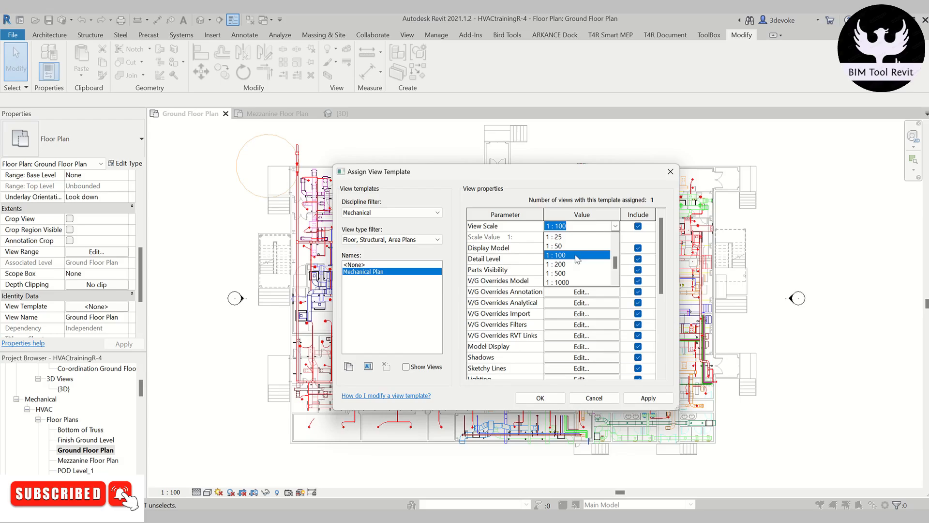
{"action": "left_click", "coordinate": [577, 255]}
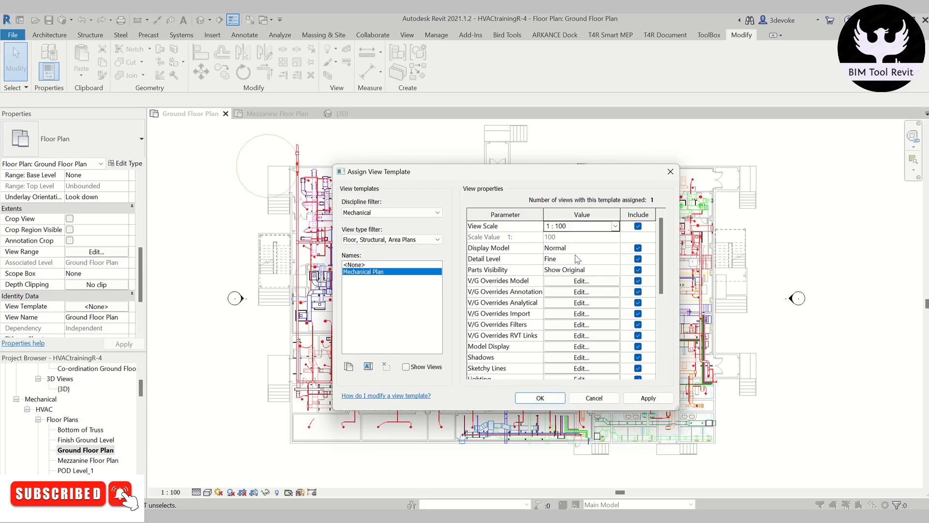
{"action": "left_click", "coordinate": [638, 227]}
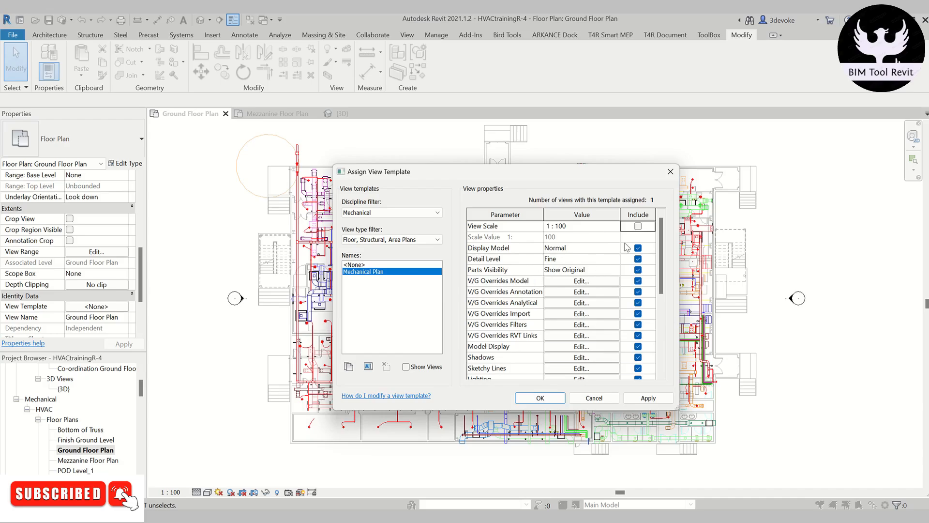
{"action": "left_click", "coordinate": [638, 226]}
- Set the template's display model to Normal, detail level to Fine and parts visibility to Show Original
{"action": "left_click", "coordinate": [614, 247]}
{"action": "left_click", "coordinate": [571, 259]}
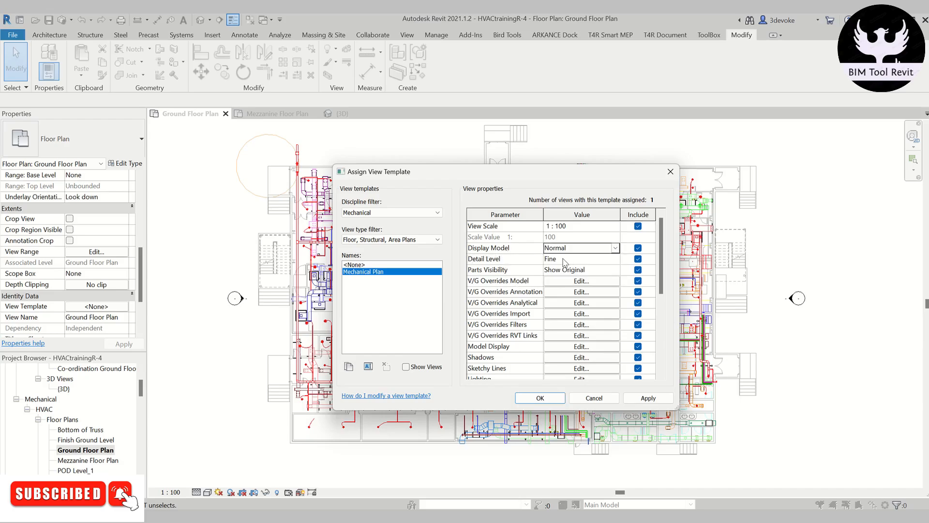
{"action": "left_click", "coordinate": [617, 259]}
{"action": "left_click", "coordinate": [617, 260]}
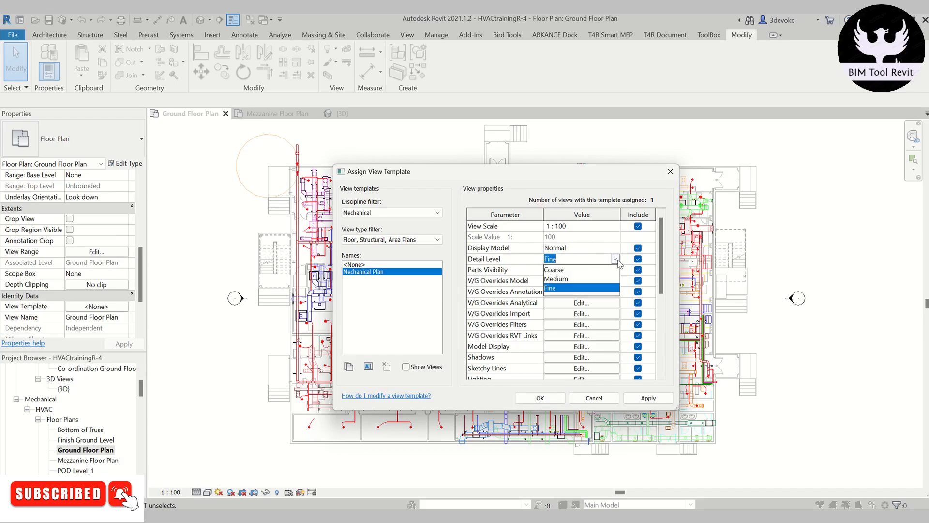
{"action": "left_click", "coordinate": [564, 289]}
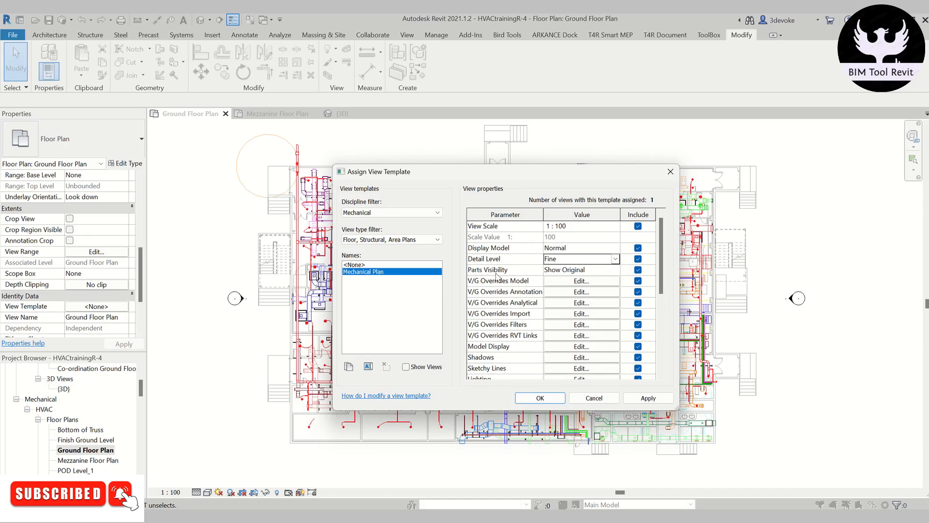
{"action": "left_click", "coordinate": [605, 272]}
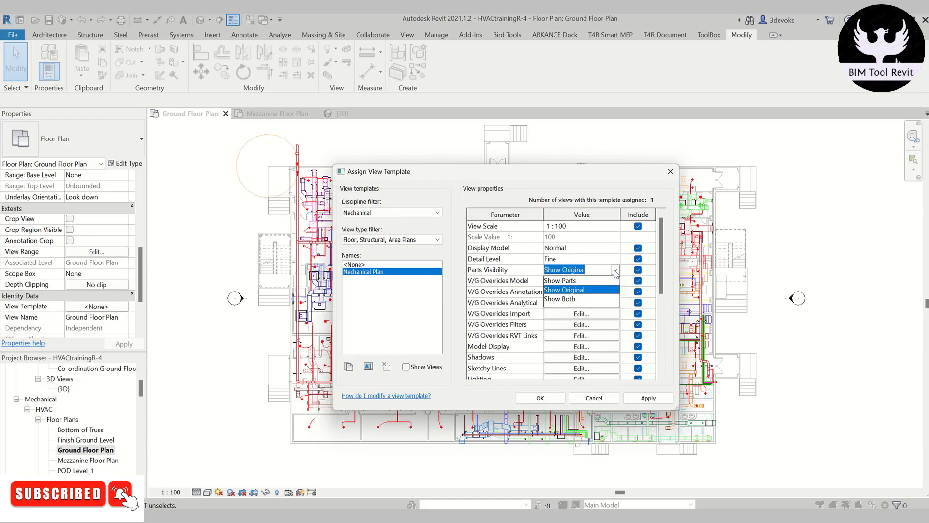
{"action": "left_click", "coordinate": [584, 291]}
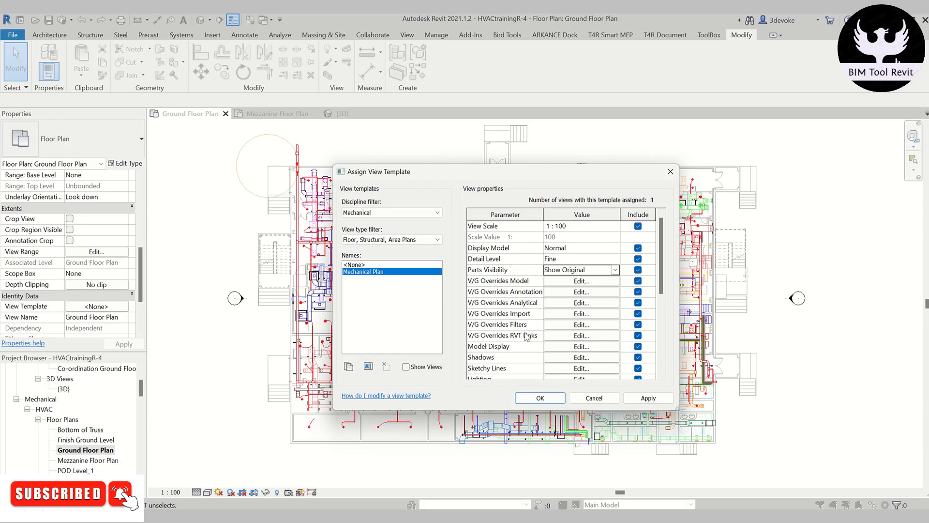
- Hide the Generic Models and HVAC Zones model categories in the Mechanical Plan template's visibility overrides
{"action": "left_click", "coordinate": [581, 282]}
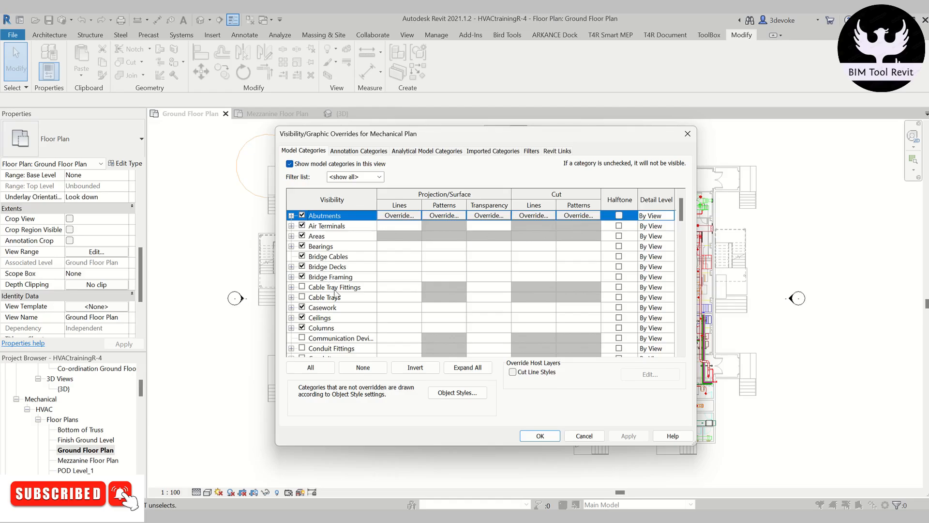
{"action": "left_click", "coordinate": [338, 310]}
{"action": "key", "text": "g"}
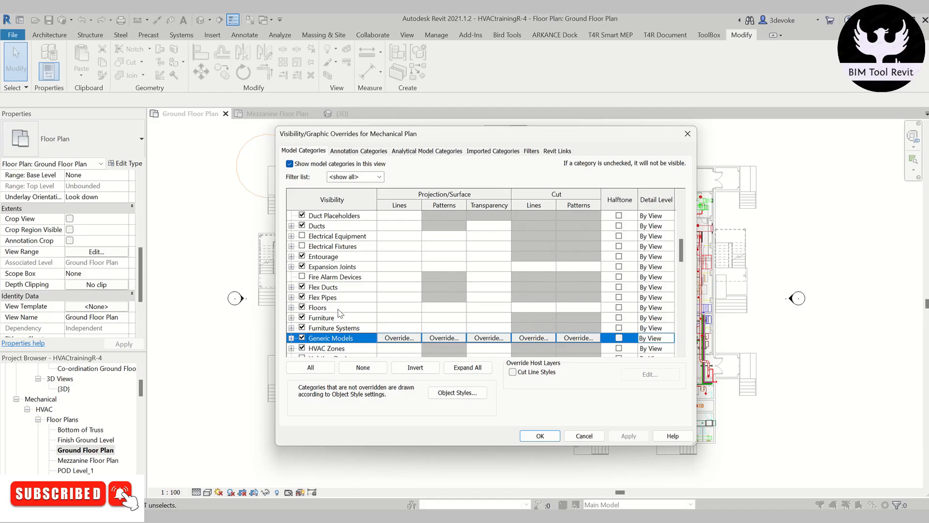
{"action": "left_click", "coordinate": [302, 338]}
{"action": "key", "text": "Down"}
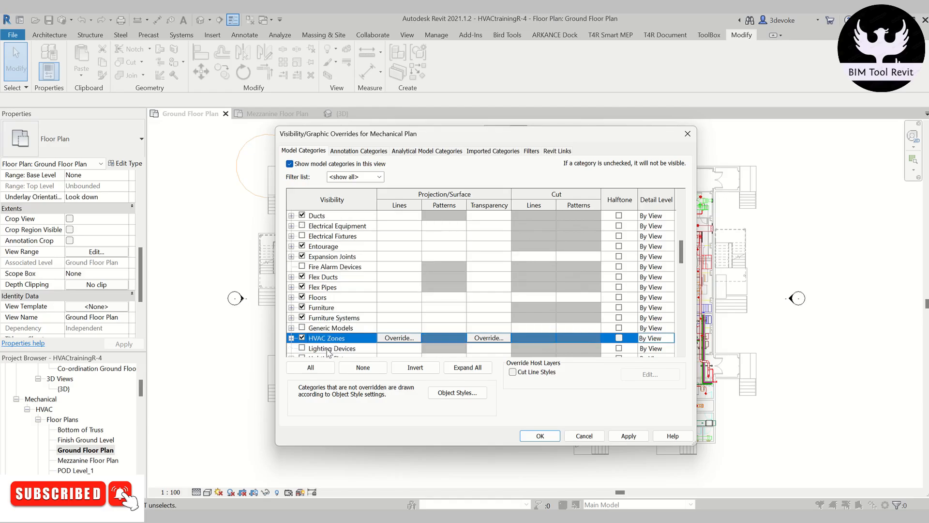
{"action": "left_click", "coordinate": [302, 338]}
{"action": "scroll", "coordinate": [325, 286], "scroll_direction": "down", "scroll_amount": 3}
{"action": "scroll", "coordinate": [323, 295], "scroll_direction": "down", "scroll_amount": 3}
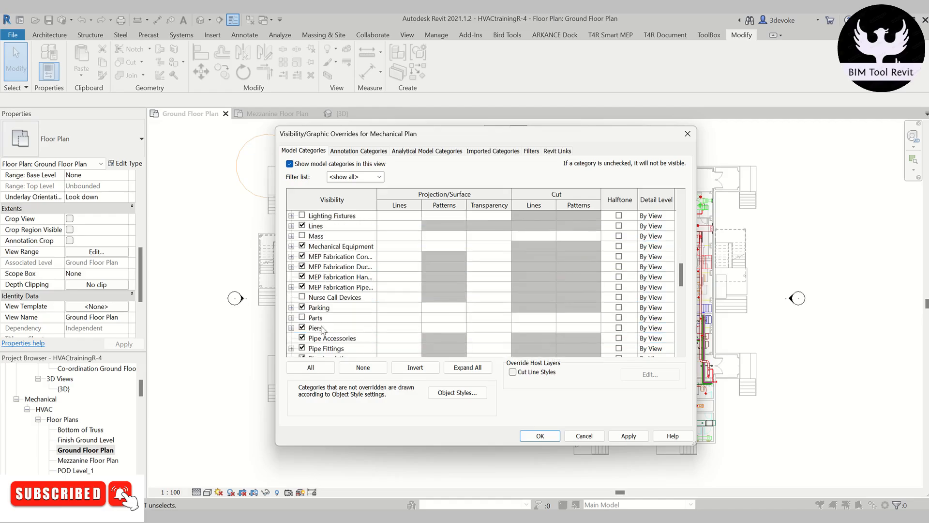
{"action": "scroll", "coordinate": [328, 339], "scroll_direction": "up", "scroll_amount": 6}
{"action": "left_click", "coordinate": [329, 337], "text": "ctrl"}
{"action": "scroll", "coordinate": [329, 337], "scroll_direction": "up", "scroll_amount": 7}
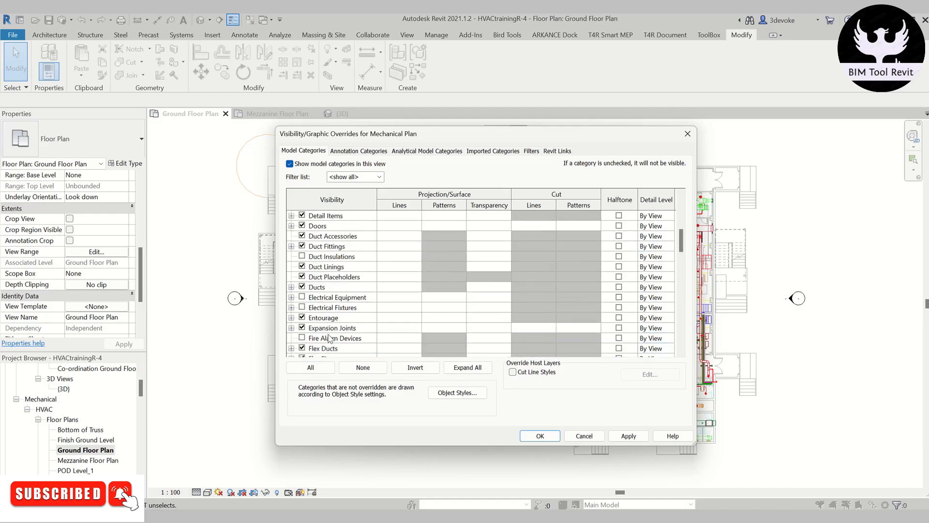
- Hide the Reference Lines and Reference Planes annotation categories in the Mechanical Plan template
{"action": "left_click", "coordinate": [361, 151]}
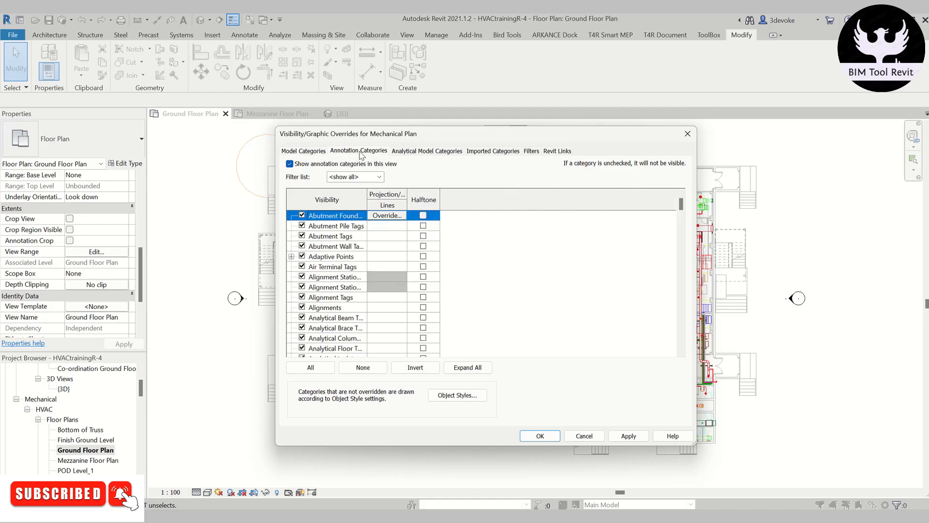
{"action": "left_click", "coordinate": [376, 177]}
{"action": "left_click", "coordinate": [375, 178]}
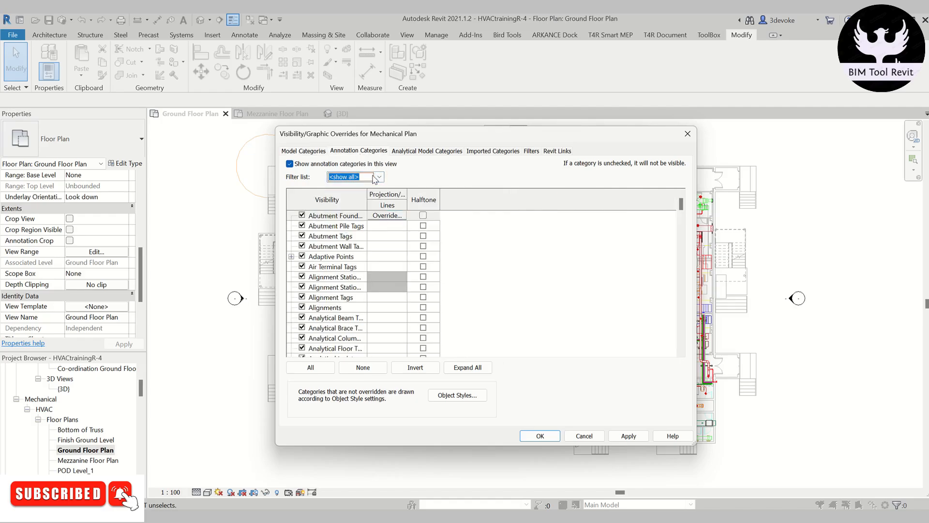
{"action": "left_click", "coordinate": [334, 297]}
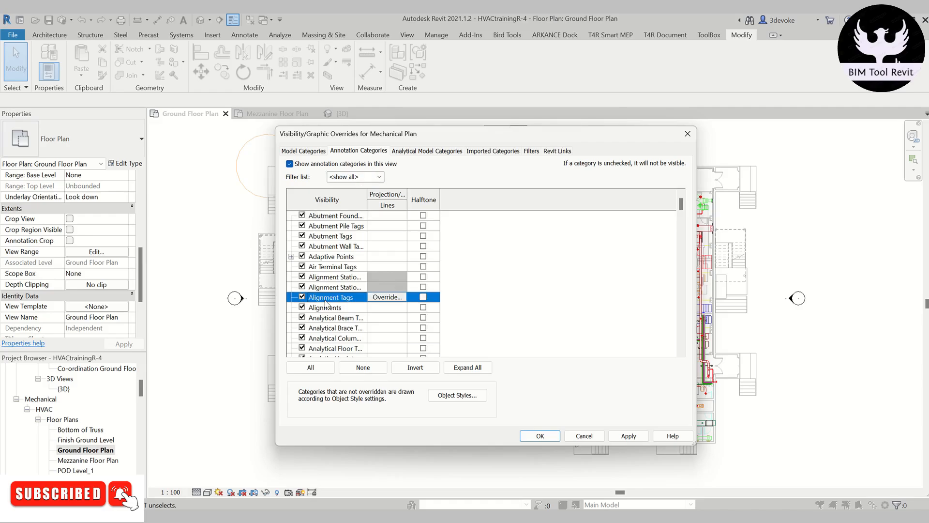
{"action": "key", "text": "r"}
{"action": "scroll", "coordinate": [325, 304], "scroll_direction": "down", "scroll_amount": 1}
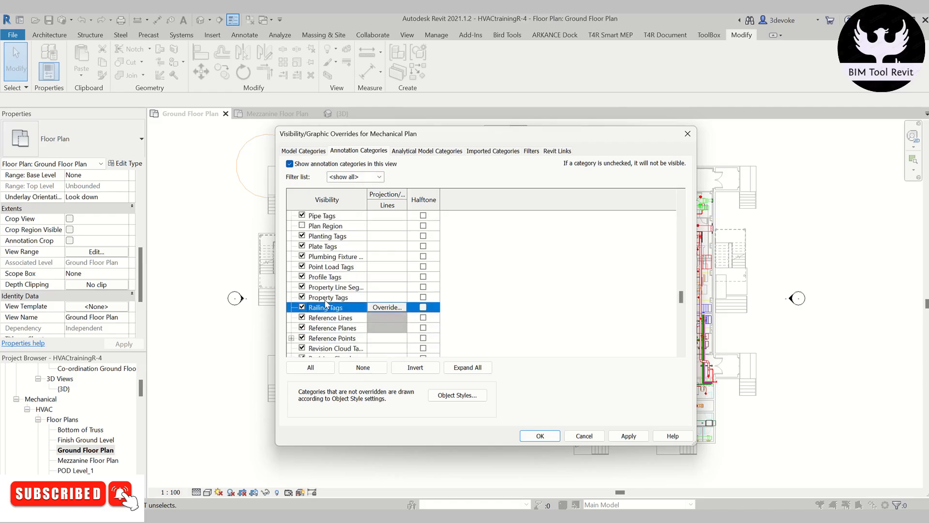
{"action": "left_click", "coordinate": [303, 318]}
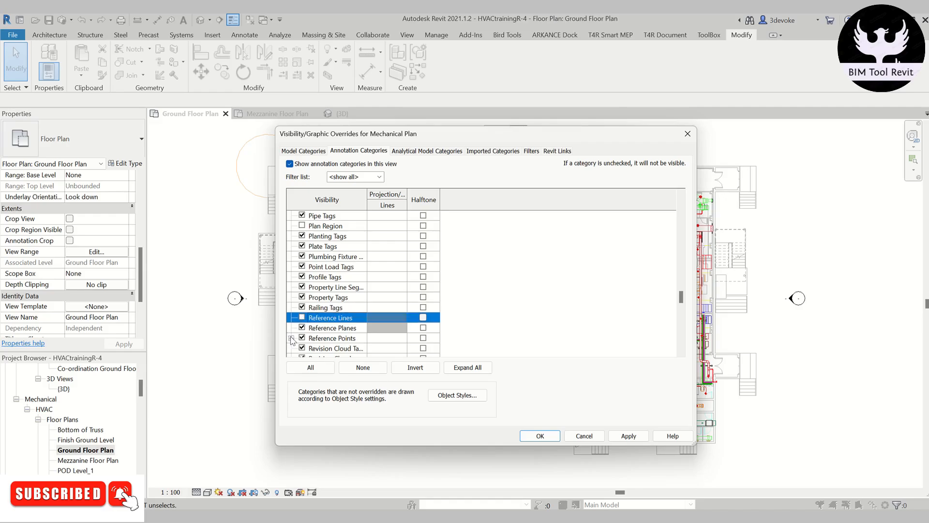
{"action": "left_click", "coordinate": [302, 328]}
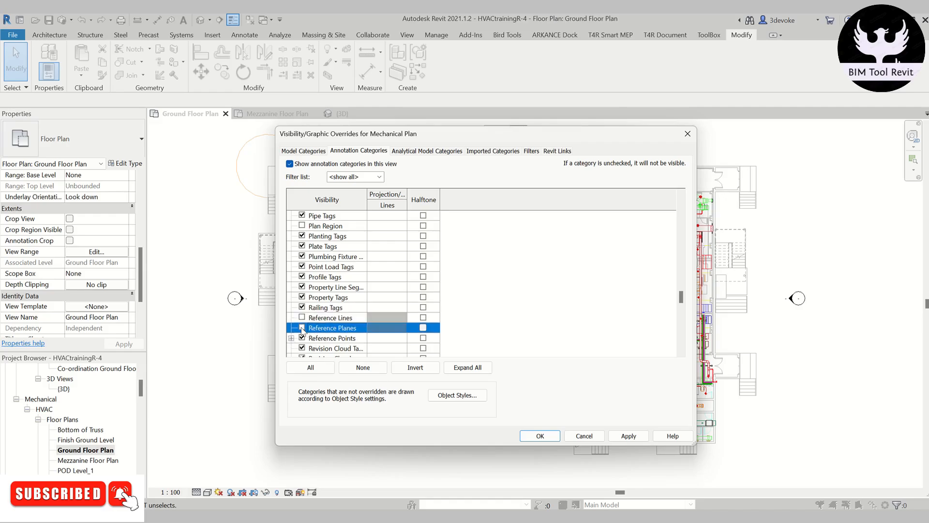
- Hide the Scope Boxes annotation category in the template's visibility overrides
{"action": "left_click", "coordinate": [344, 257]}
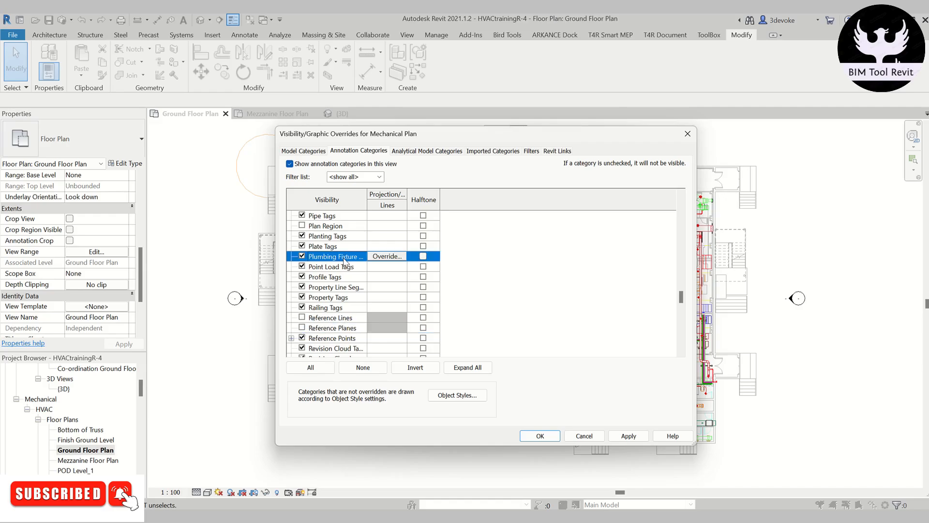
{"action": "scroll", "coordinate": [344, 260], "scroll_direction": "down", "scroll_amount": 2}
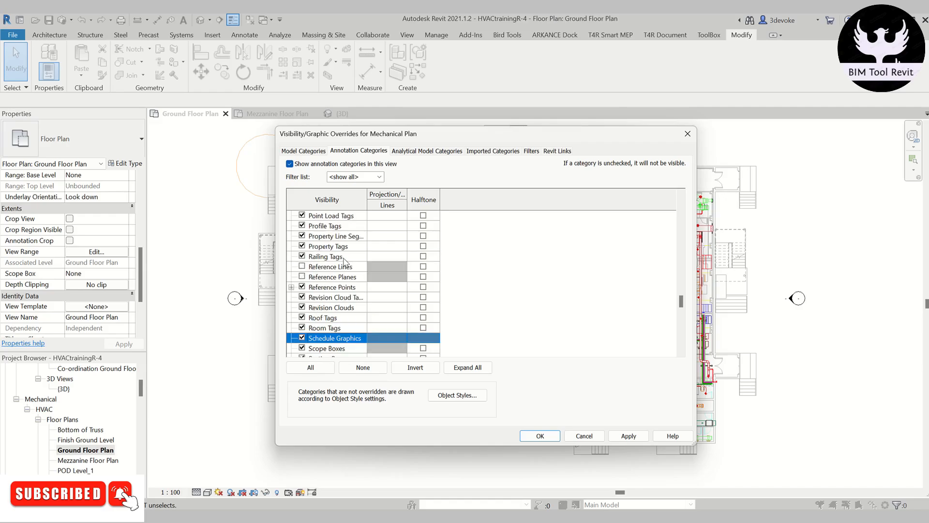
{"action": "scroll", "coordinate": [344, 260], "scroll_direction": "down", "scroll_amount": 1}
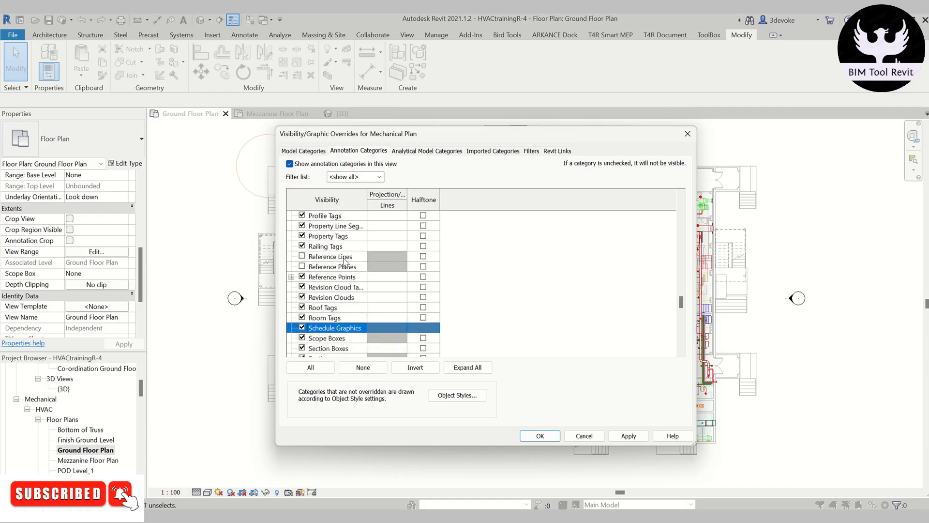
{"action": "left_click", "coordinate": [302, 338]}
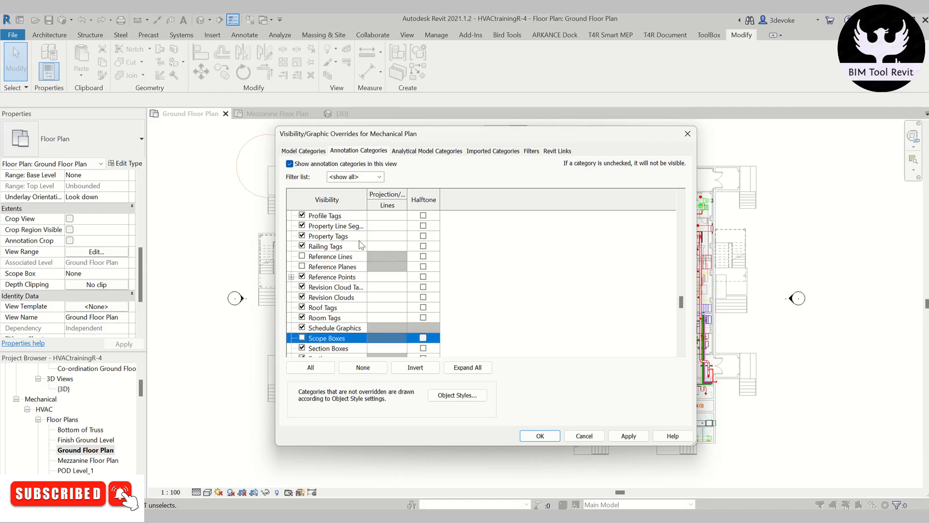
- Review the analytical model categories and hide the imported POD.dwg in the template
{"action": "left_click", "coordinate": [429, 151]}
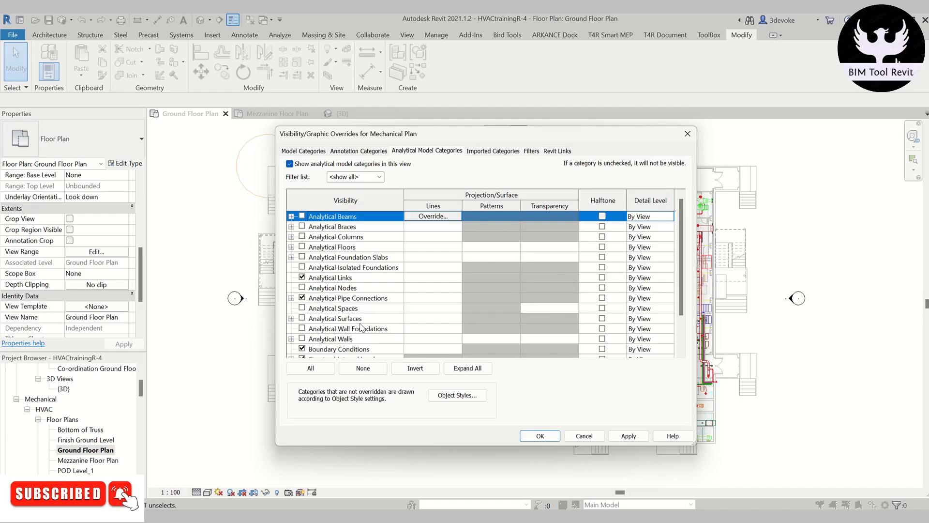
{"action": "left_click", "coordinate": [494, 154]}
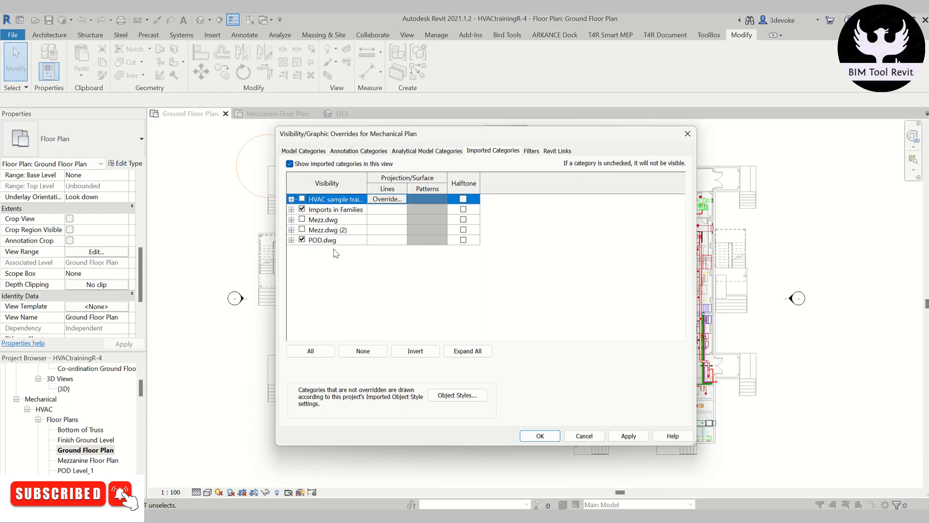
{"action": "left_click", "coordinate": [302, 240]}
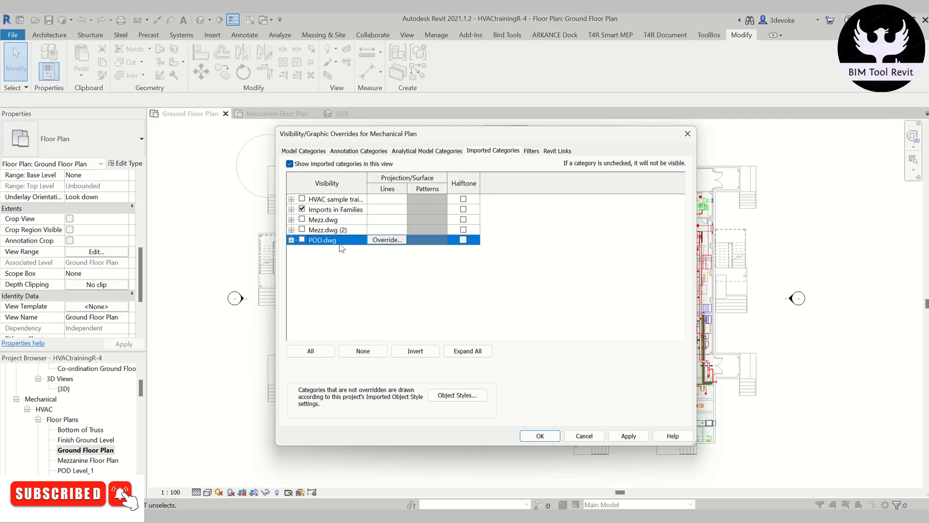
- Examine the template's view filters and the rule-based filters available for adding
{"action": "left_click", "coordinate": [531, 151]}
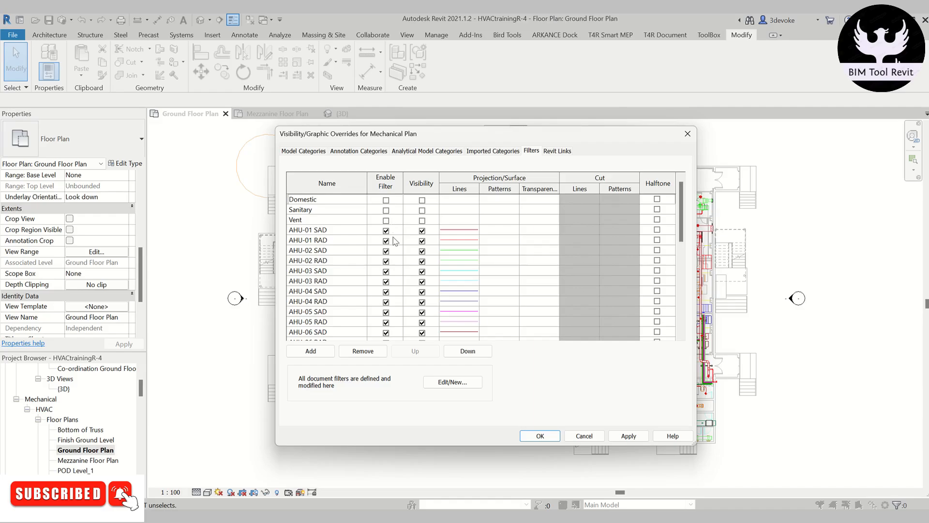
{"action": "left_click", "coordinate": [327, 352]}
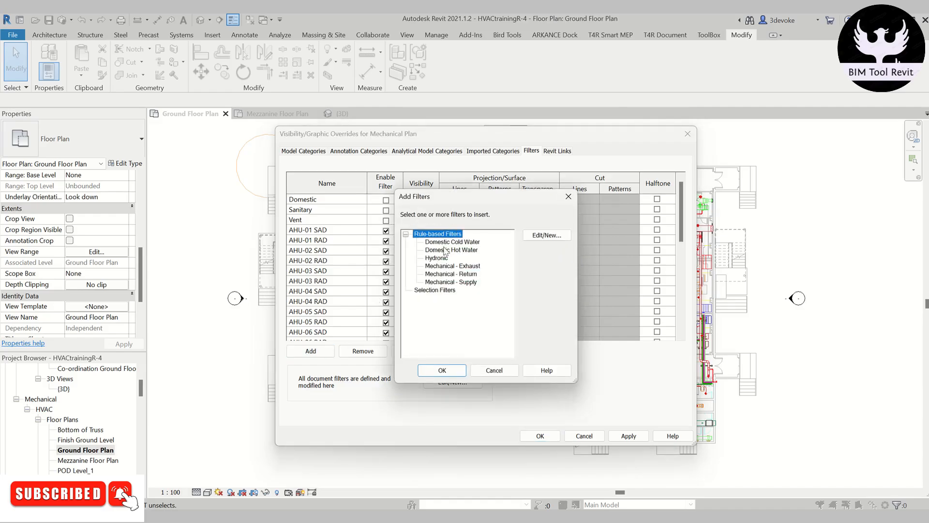
{"action": "left_click", "coordinate": [494, 368]}
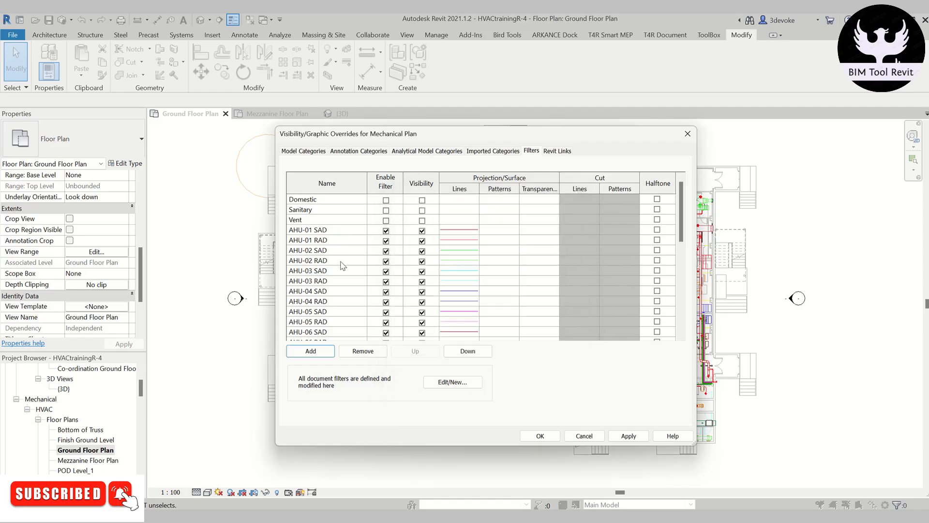
{"action": "scroll", "coordinate": [350, 290], "scroll_direction": "down", "scroll_amount": 4}
{"action": "scroll", "coordinate": [351, 292], "scroll_direction": "down", "scroll_amount": 2}
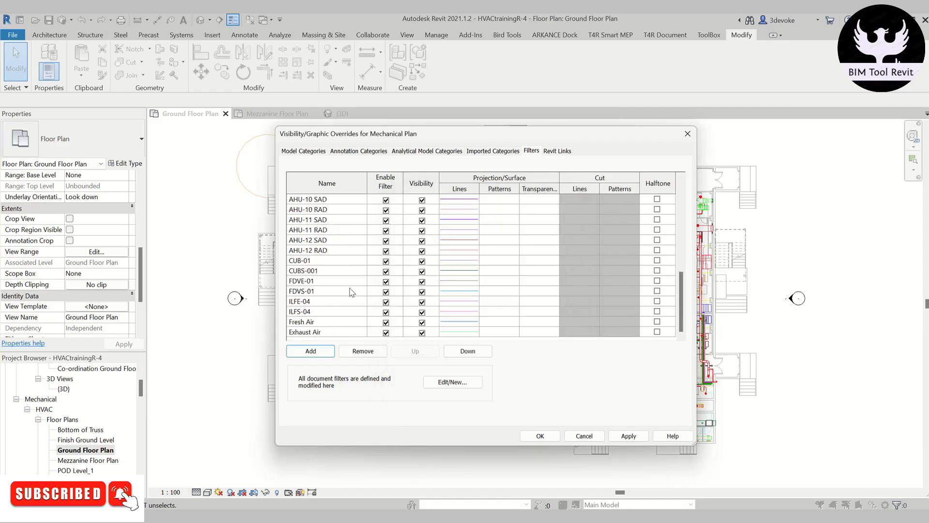
{"action": "scroll", "coordinate": [353, 291], "scroll_direction": "up", "scroll_amount": 5}
{"action": "scroll", "coordinate": [354, 290], "scroll_direction": "up", "scroll_amount": 1}
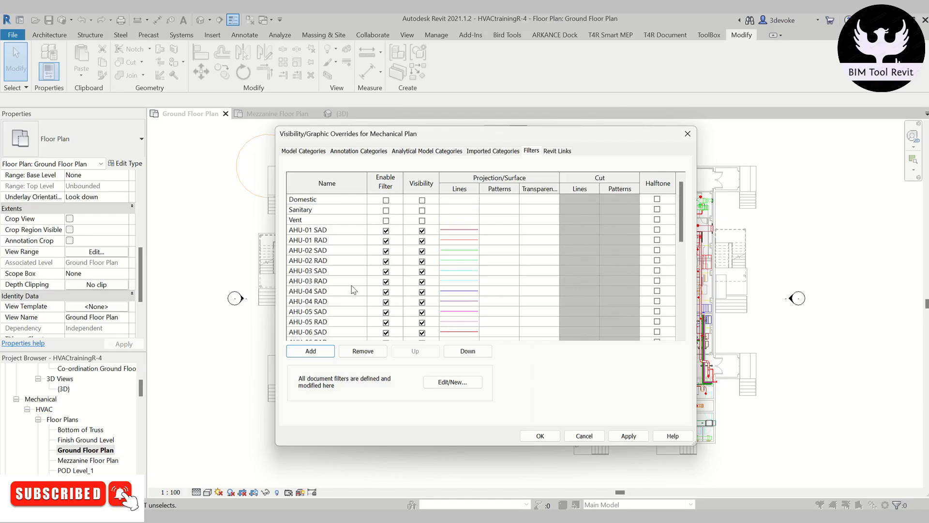
- Inspect the projection line and fill pattern overrides of the AHU-01 SAD filter
{"action": "left_click", "coordinate": [469, 235]}
{"action": "left_click", "coordinate": [468, 233]}
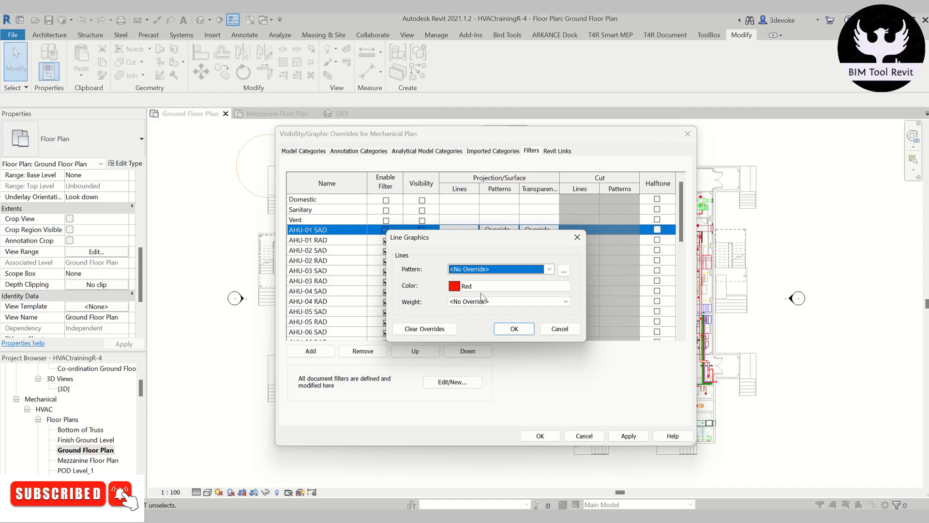
{"action": "left_click", "coordinate": [514, 329]}
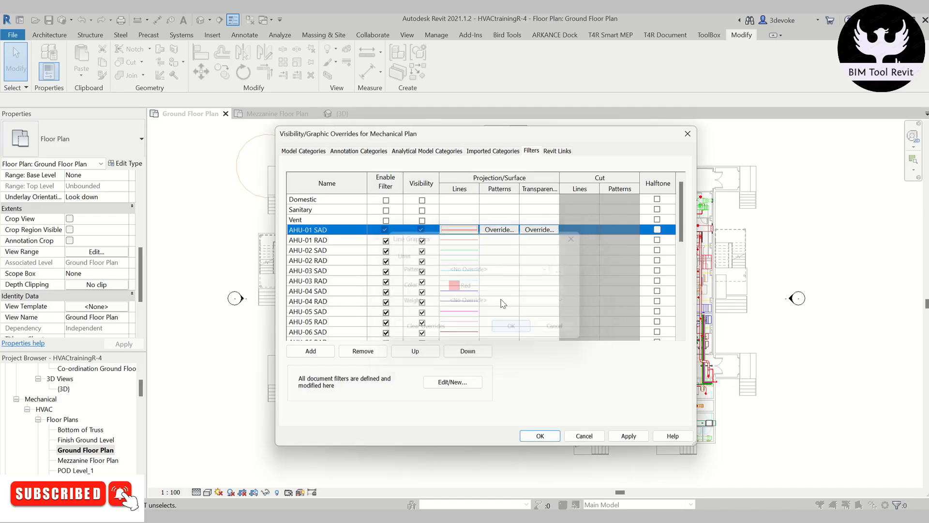
{"action": "left_click", "coordinate": [500, 231]}
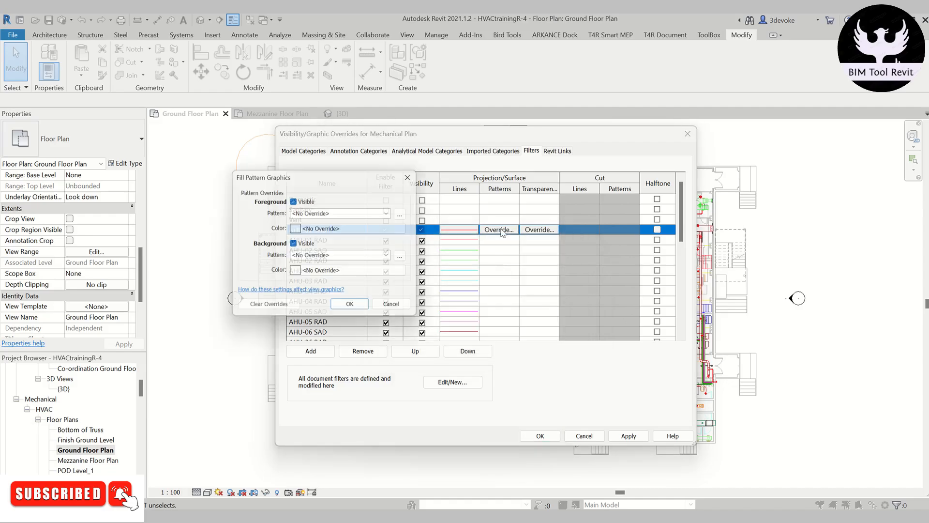
{"action": "left_click", "coordinate": [352, 309]}
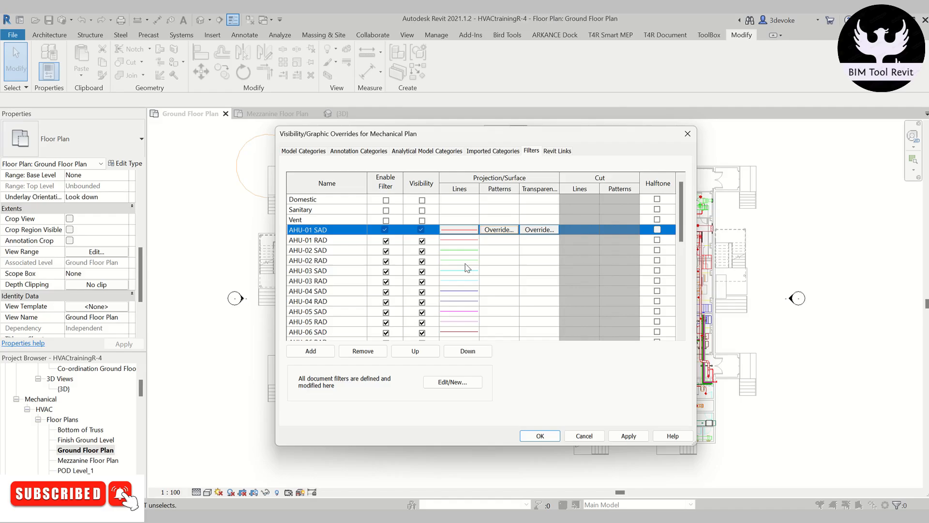
- Check the display settings of the linked Revit models and apply the template's visibility overrides
{"action": "left_click", "coordinate": [557, 151]}
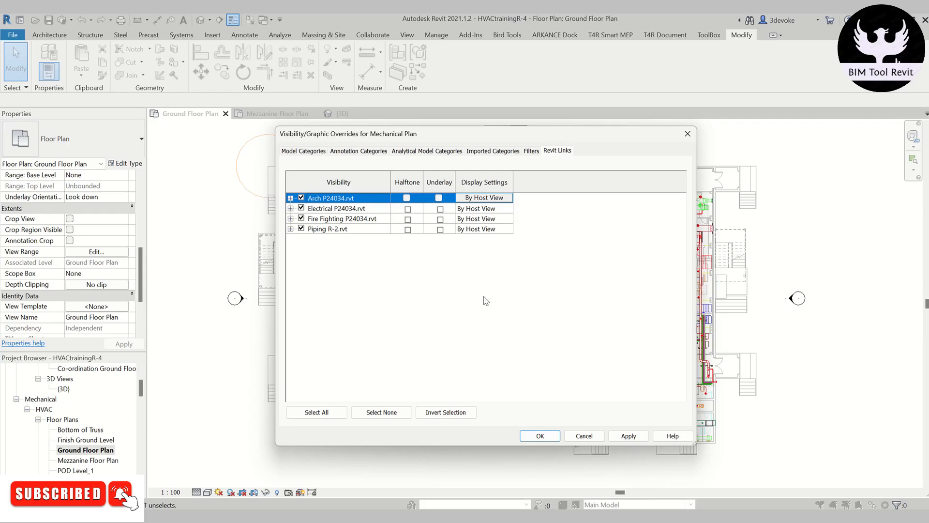
{"action": "left_click", "coordinate": [629, 435]}
{"action": "left_click", "coordinate": [540, 435]}
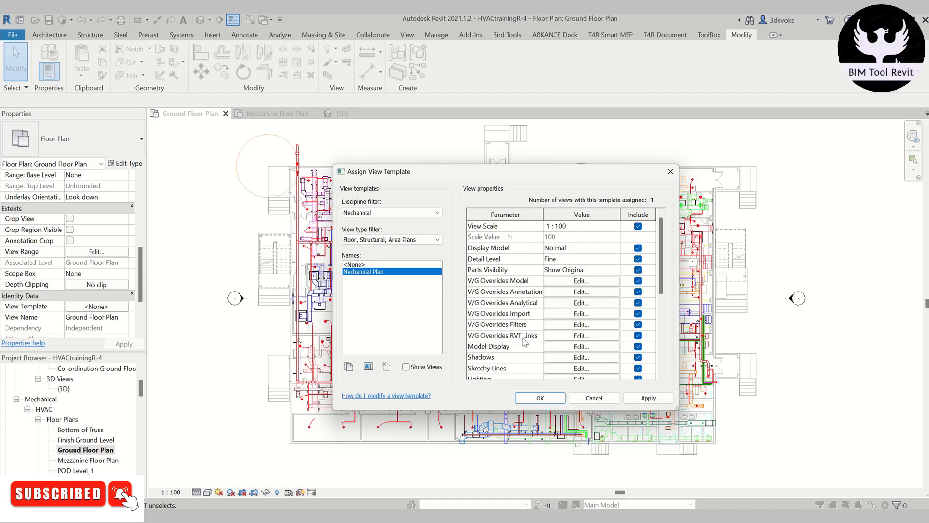
- Review the template's model display options and its view range settings
{"action": "left_click", "coordinate": [576, 346]}
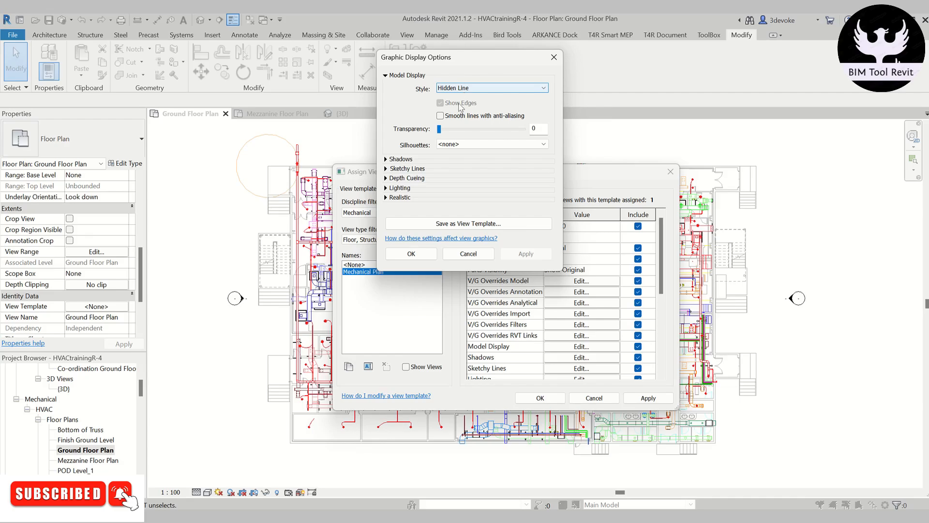
{"action": "left_click", "coordinate": [426, 254]}
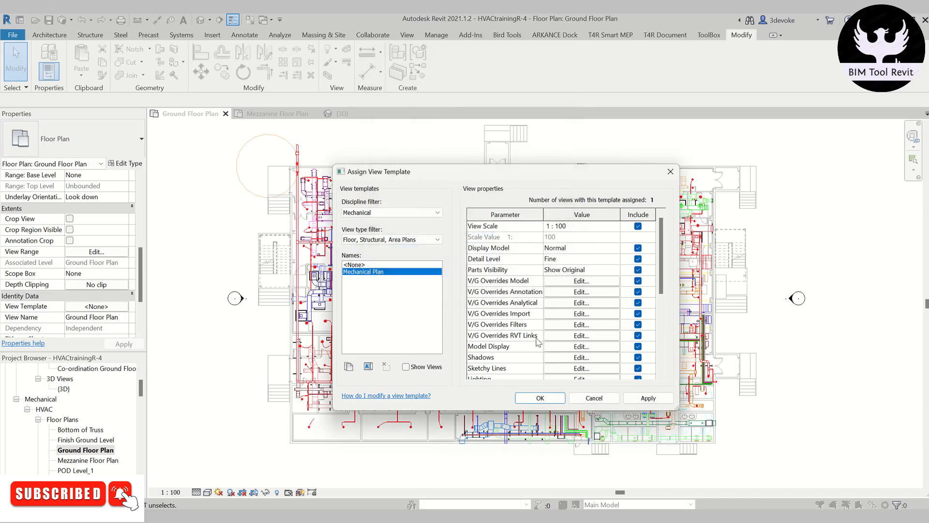
{"action": "scroll", "coordinate": [536, 342], "scroll_direction": "down", "scroll_amount": 2}
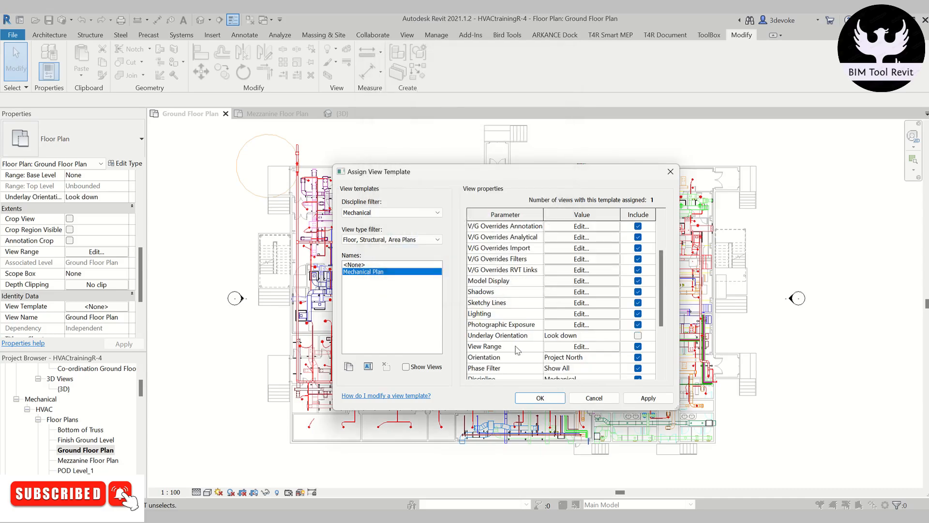
{"action": "left_click", "coordinate": [575, 347]}
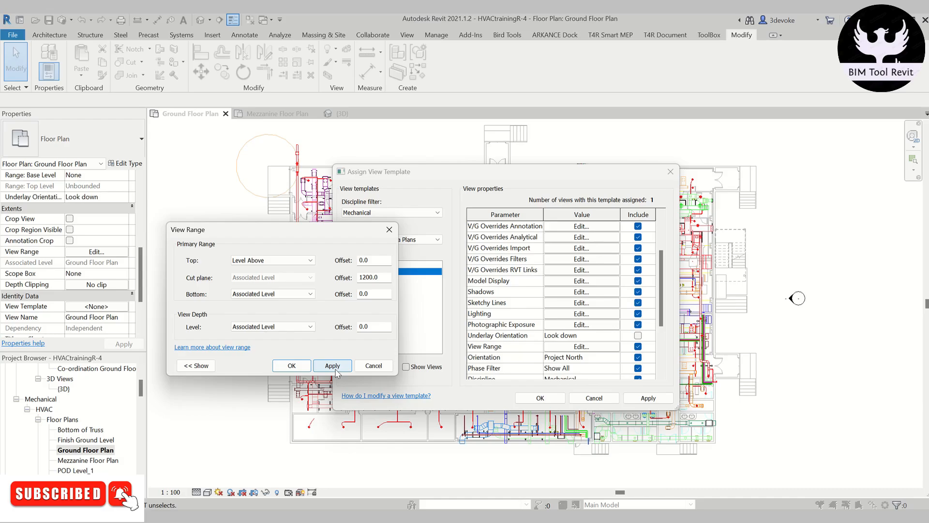
{"action": "left_click", "coordinate": [292, 365]}
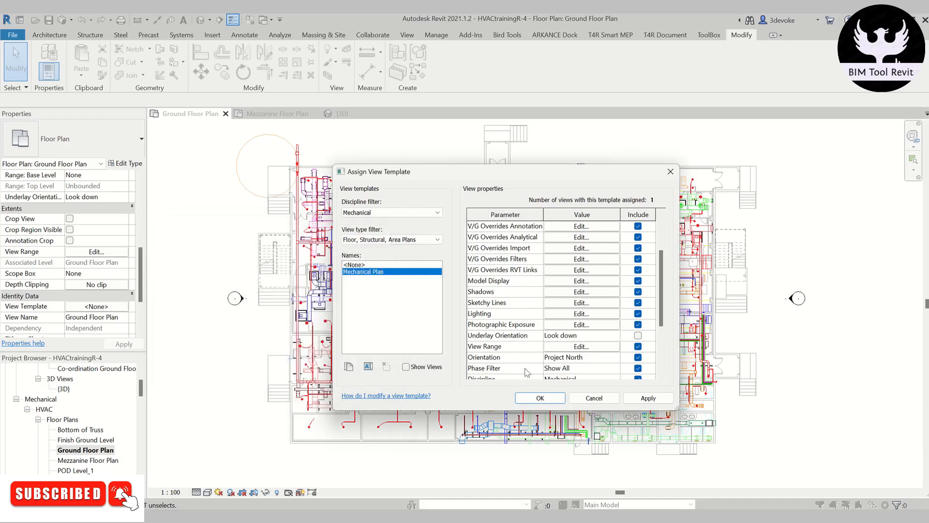
- Exclude the view range from the template and keep the underlay orientation at Look down
{"action": "left_click", "coordinate": [638, 347]}
{"action": "left_click", "coordinate": [616, 335]}
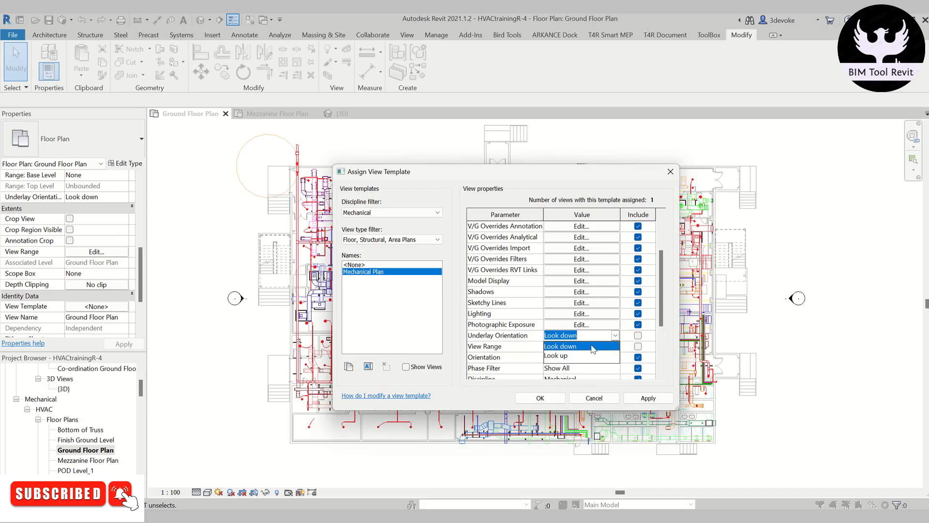
{"action": "left_click", "coordinate": [596, 347]}
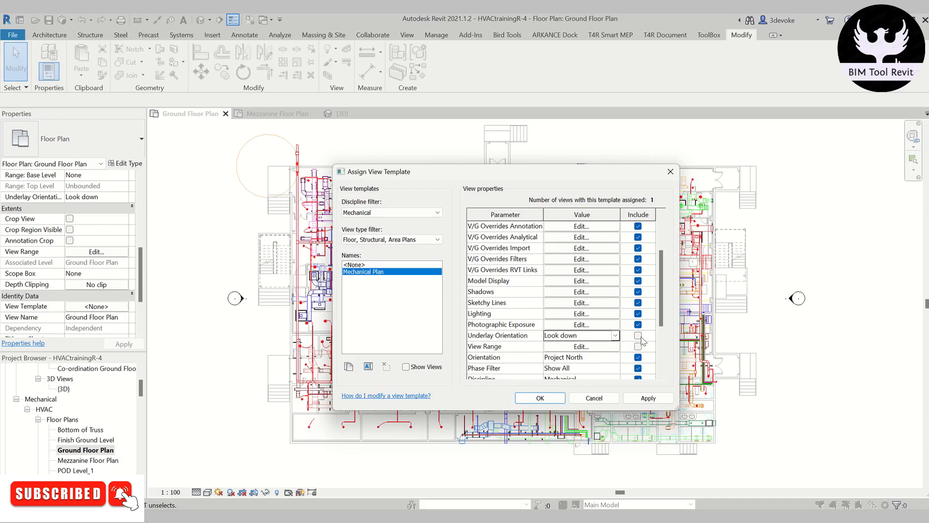
- Review the template's orientation and phase filter options, keeping the discipline set to Mechanical
{"action": "scroll", "coordinate": [643, 341], "scroll_direction": "down", "scroll_amount": 2}
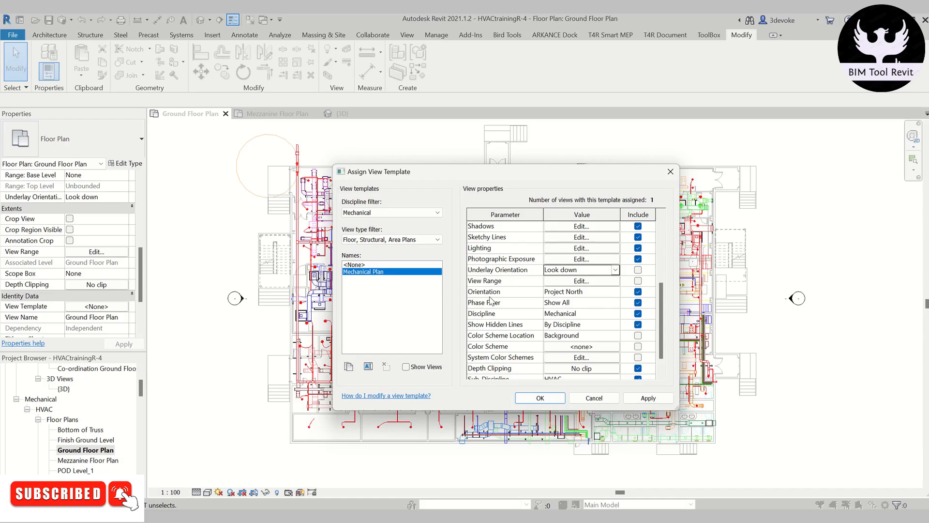
{"action": "left_click", "coordinate": [616, 291]}
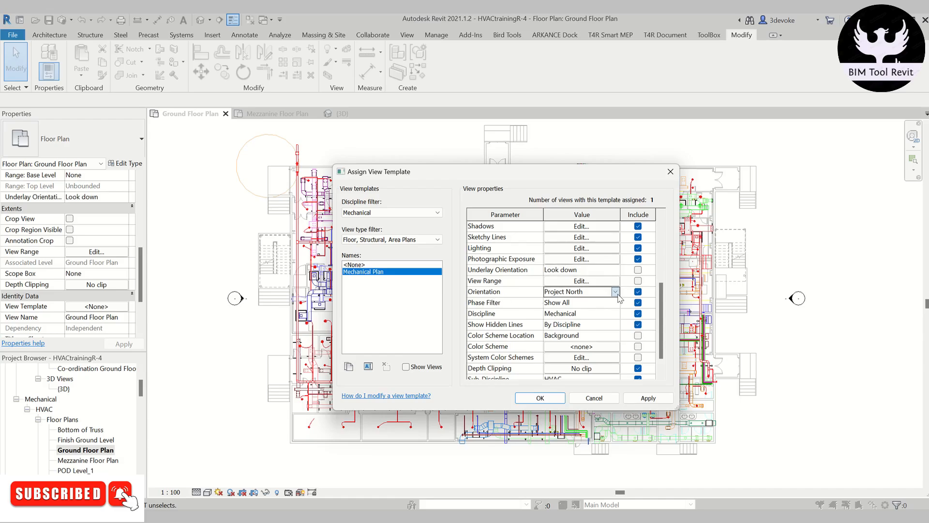
{"action": "left_click", "coordinate": [617, 292]}
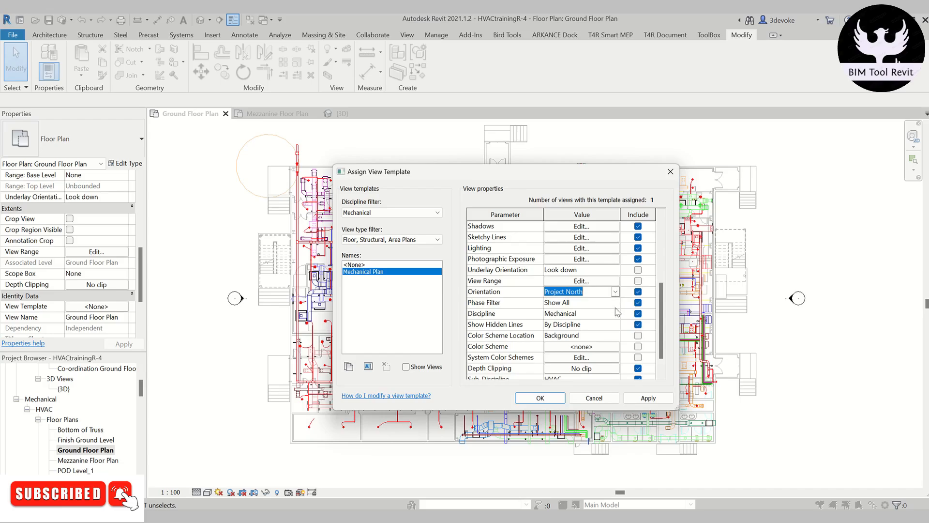
{"action": "left_click", "coordinate": [616, 314]}
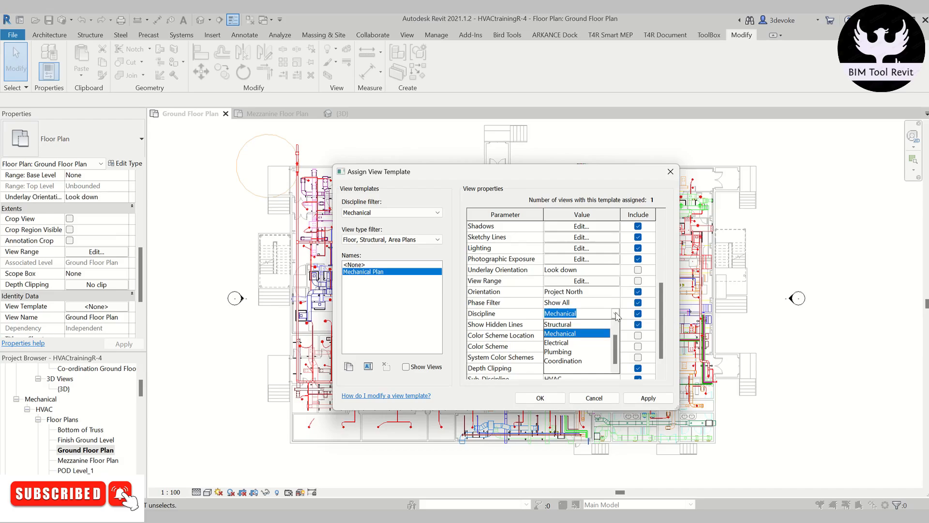
{"action": "left_click", "coordinate": [593, 334]}
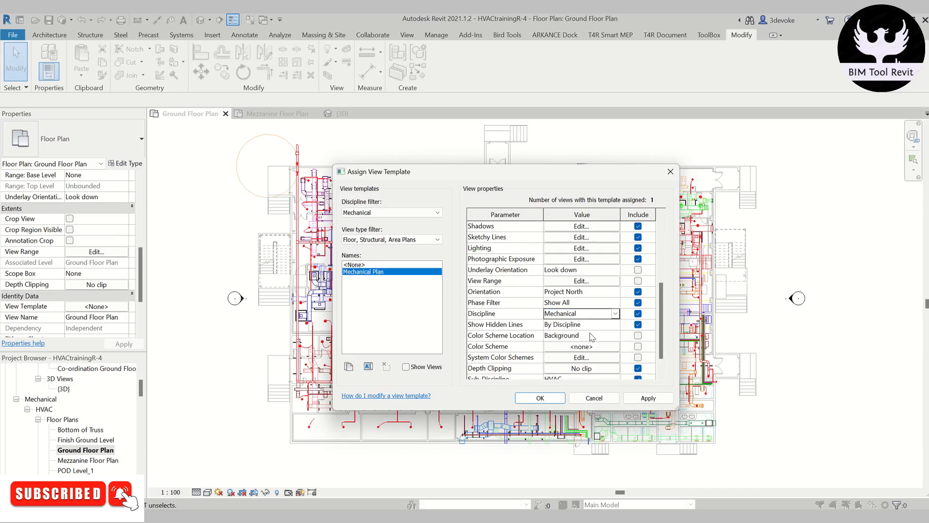
{"action": "left_click", "coordinate": [615, 303]}
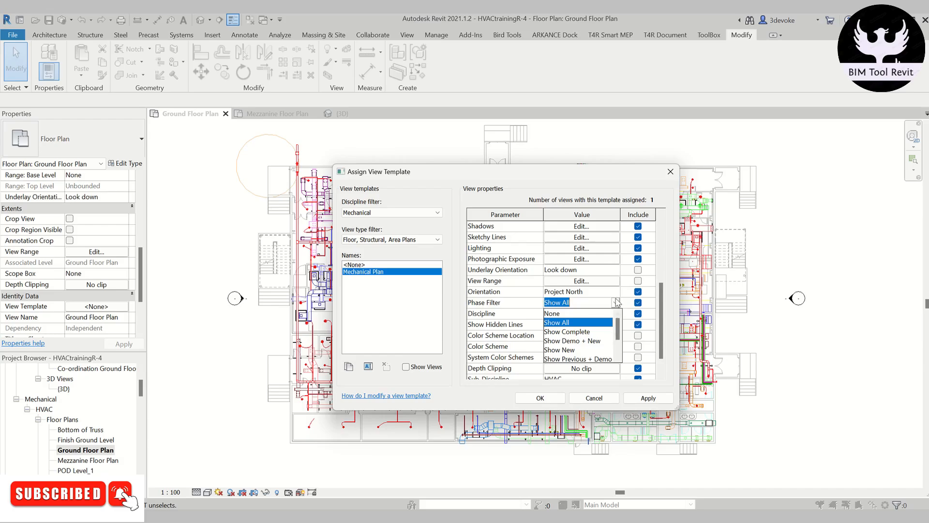
{"action": "left_click", "coordinate": [615, 302]}
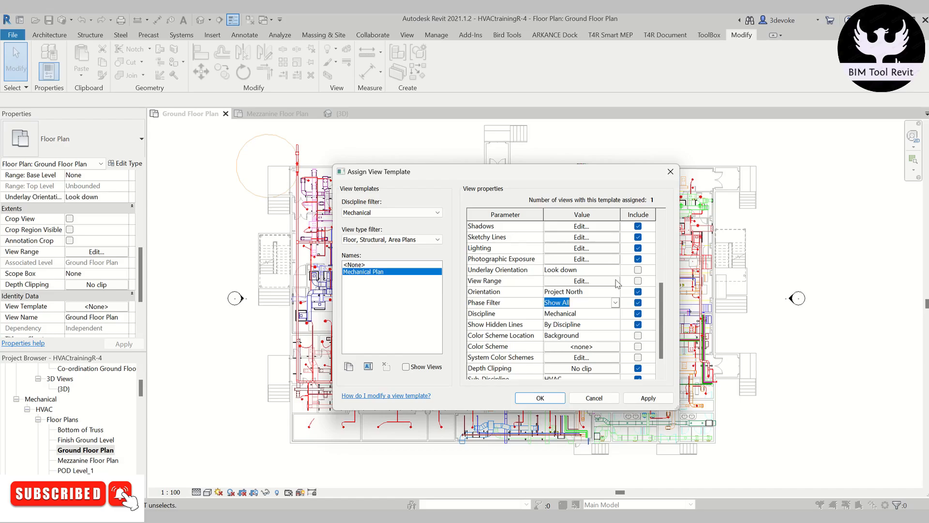
- Keep the sub-discipline at HVAC and assign the Mechanical Plan template to the Ground Floor Plan
{"action": "scroll", "coordinate": [617, 283], "scroll_direction": "down", "scroll_amount": 1}
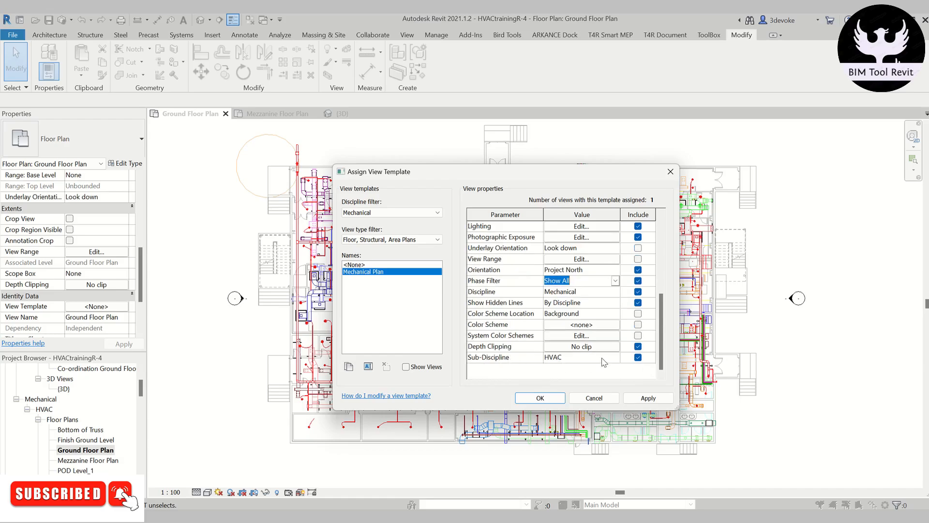
{"action": "left_click", "coordinate": [615, 358]}
{"action": "left_click", "coordinate": [616, 358]}
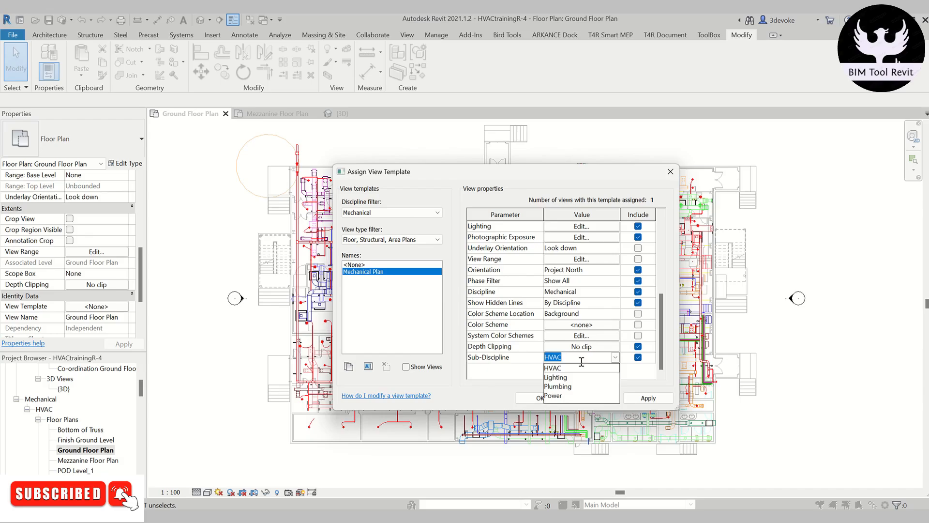
{"action": "left_click", "coordinate": [616, 360]}
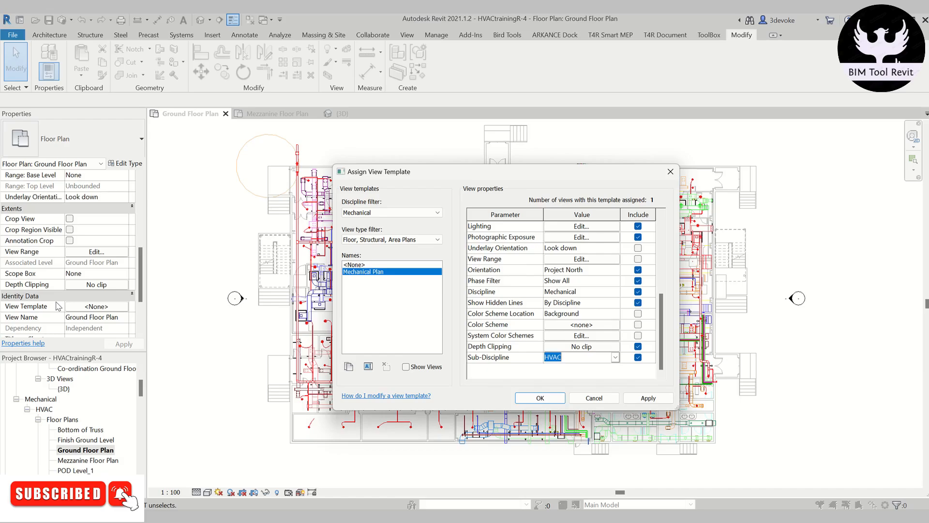
{"action": "left_click", "coordinate": [648, 400]}
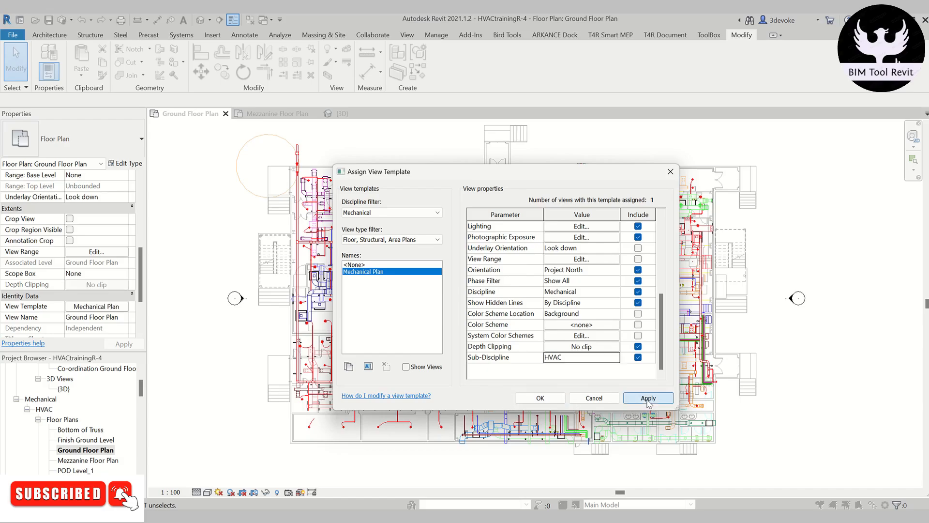
{"action": "left_click", "coordinate": [540, 399]}
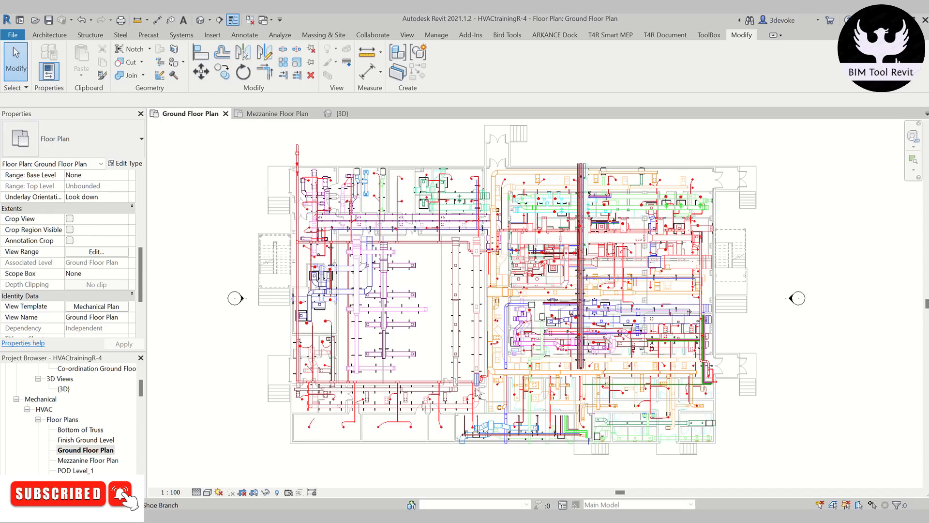
- Hide the linked Electrical P24034.rvt, Fire Fighting P24034.rvt and Piping R-2.rvt models in the Mechanical Plan template and apply it
{"action": "left_click", "coordinate": [103, 309]}
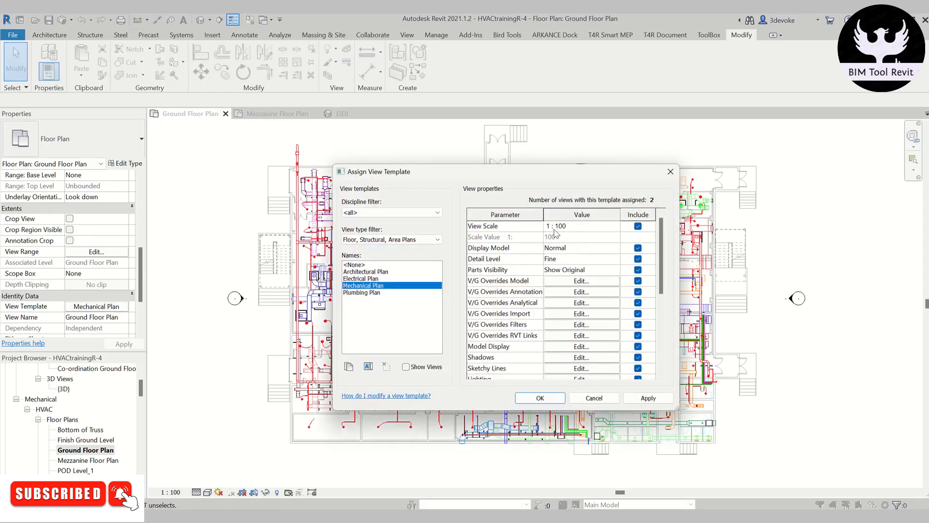
{"action": "left_click", "coordinate": [584, 336]}
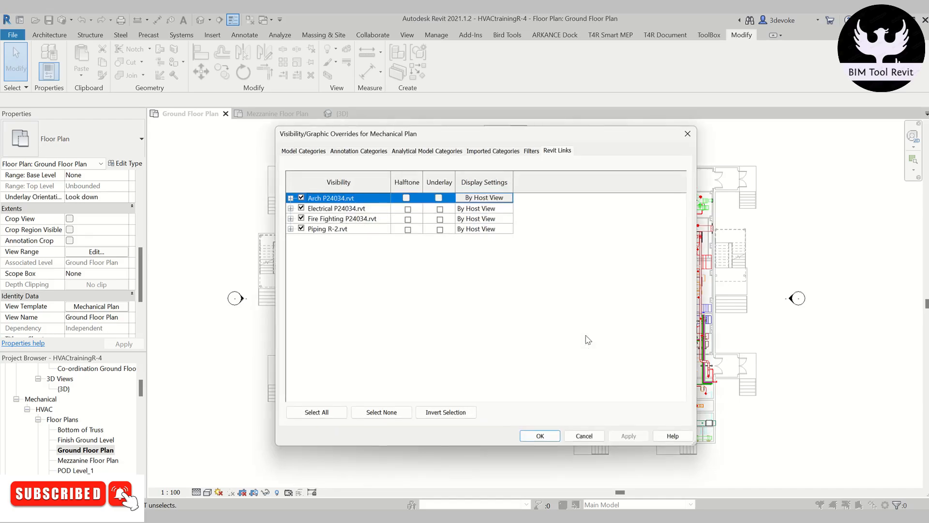
{"action": "left_click", "coordinate": [301, 209]}
{"action": "left_click", "coordinate": [301, 219]}
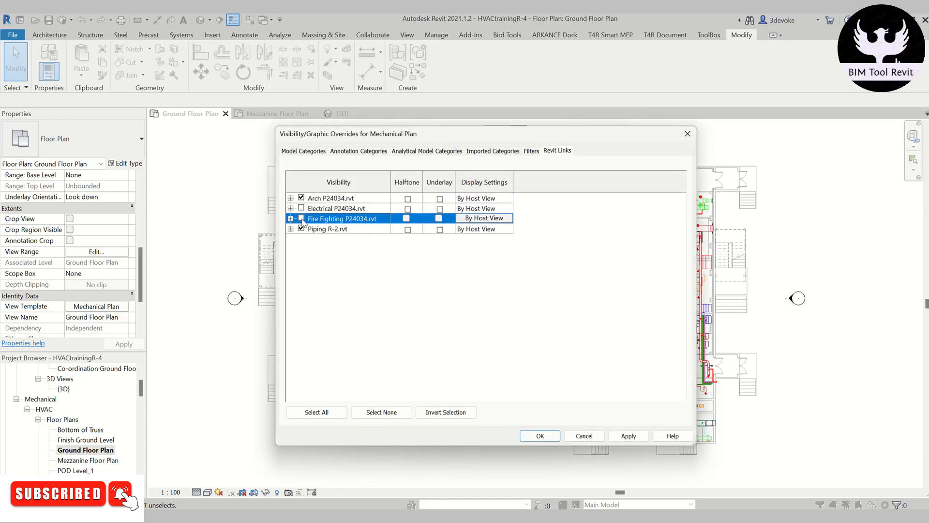
{"action": "left_click", "coordinate": [301, 229]}
{"action": "left_click", "coordinate": [548, 435]}
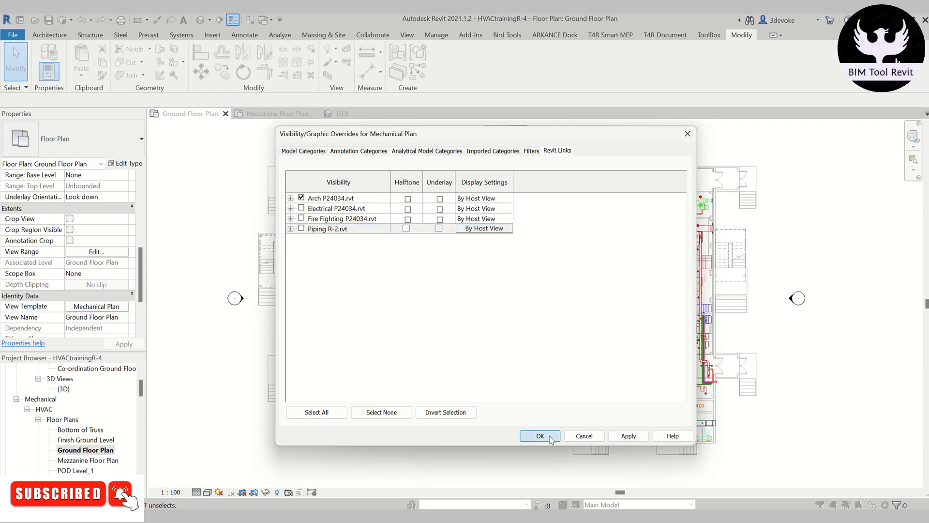
{"action": "left_click", "coordinate": [548, 400]}
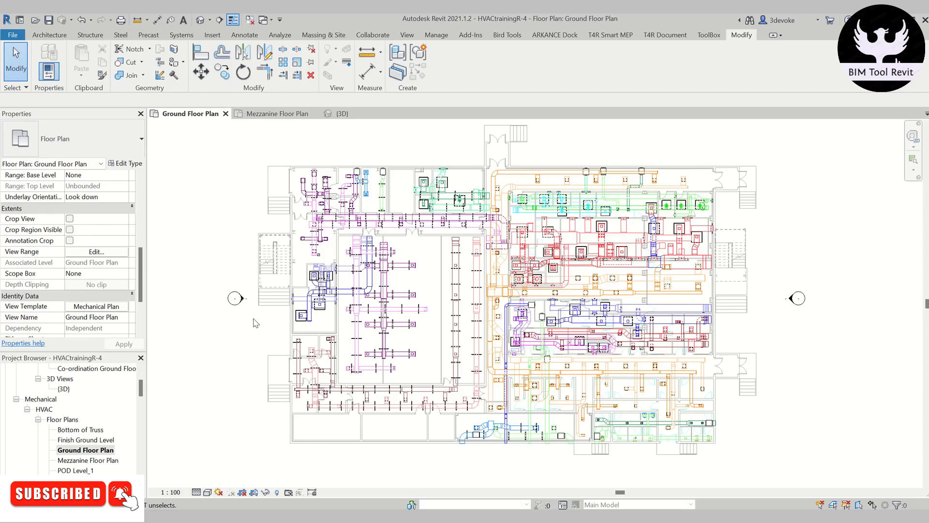
- Open the Mezzanine Floor Plan and assign the Mechanical Plan view template to it
{"action": "double_click", "coordinate": [88, 459]}
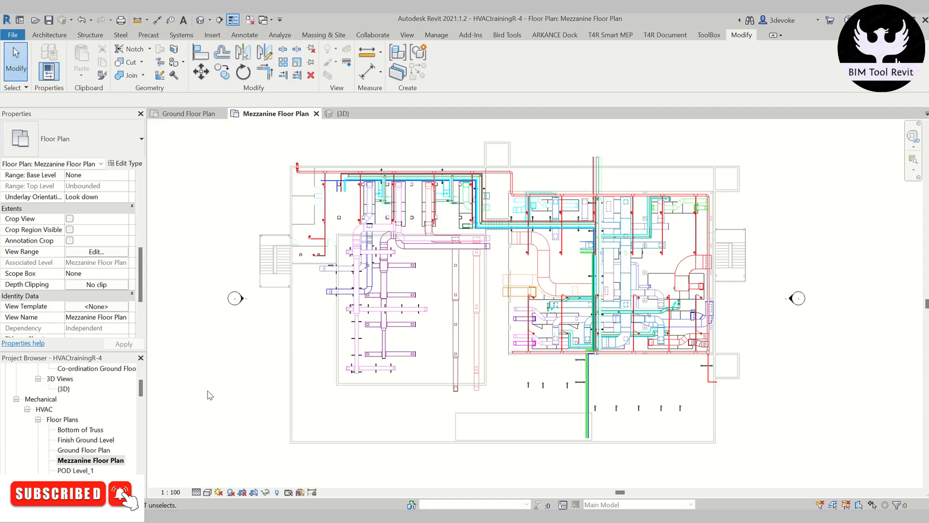
{"action": "left_click", "coordinate": [111, 307]}
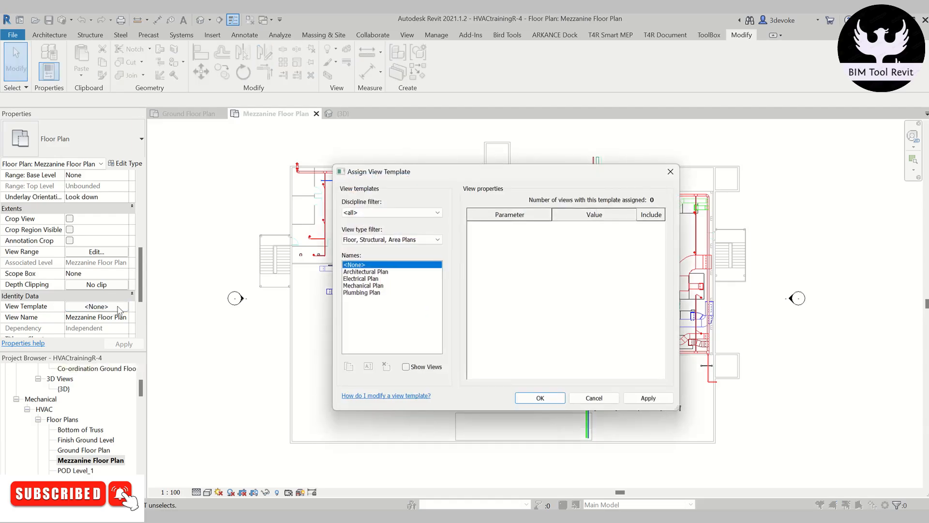
{"action": "left_click", "coordinate": [356, 287]}
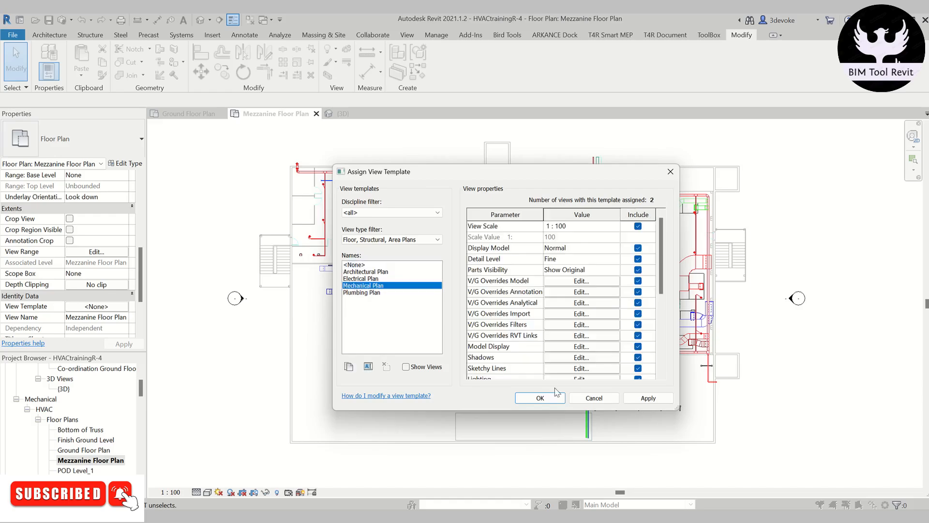
{"action": "left_click", "coordinate": [540, 398]}
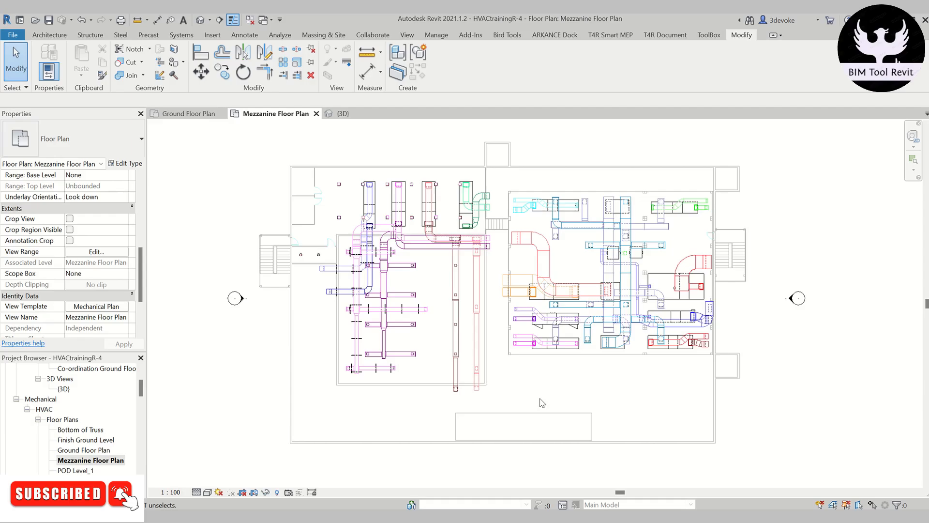
- Open the Co-ordination Ground Floor ceiling plan under the Mechanical discipline
{"action": "scroll", "coordinate": [135, 402], "scroll_direction": "up", "scroll_amount": 2}
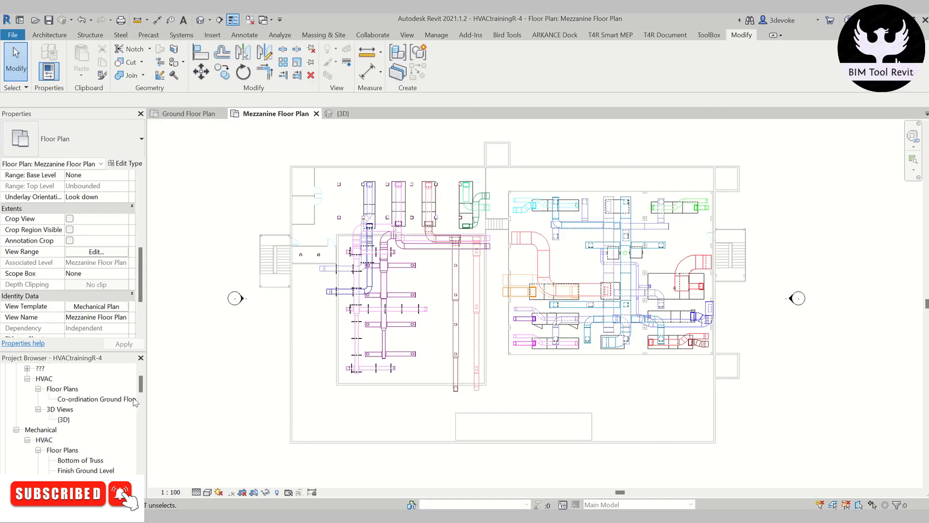
{"action": "left_click", "coordinate": [28, 389]}
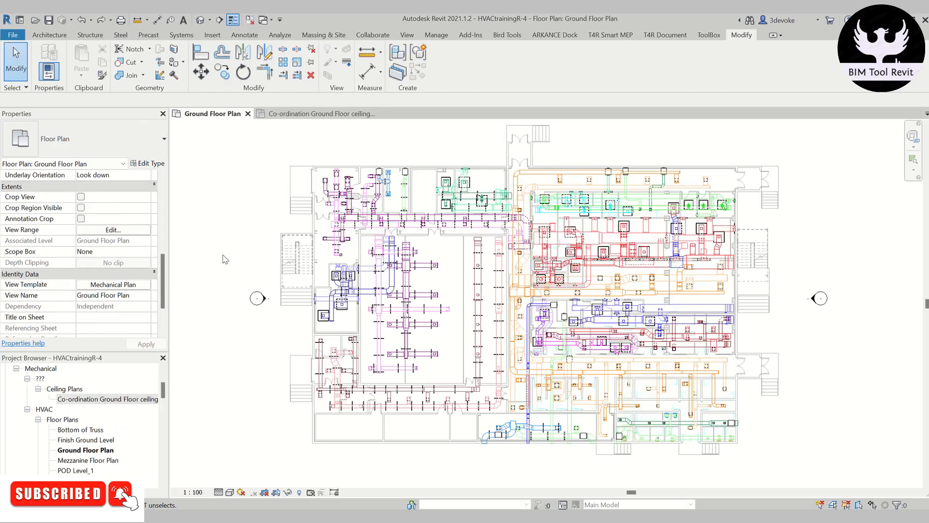
{"action": "double_click", "coordinate": [121, 401]}
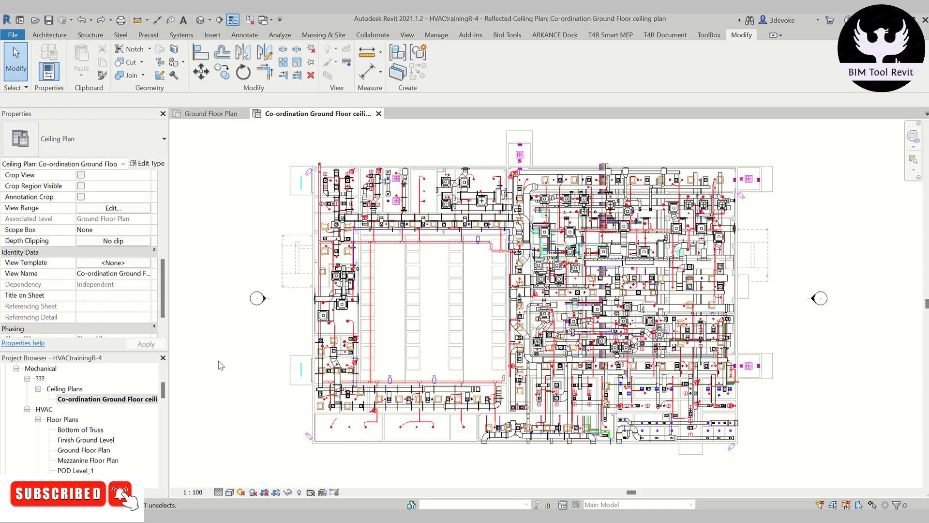
- Filter the view templates available for the ceiling plan by the Mechanical discipline and the Ceiling Plans view type
{"action": "left_click", "coordinate": [127, 267]}
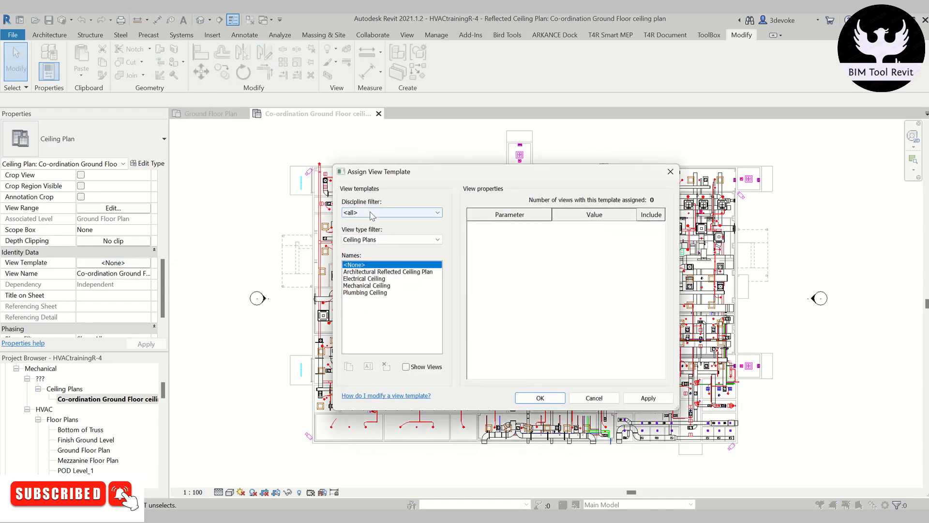
{"action": "left_click", "coordinate": [371, 213]}
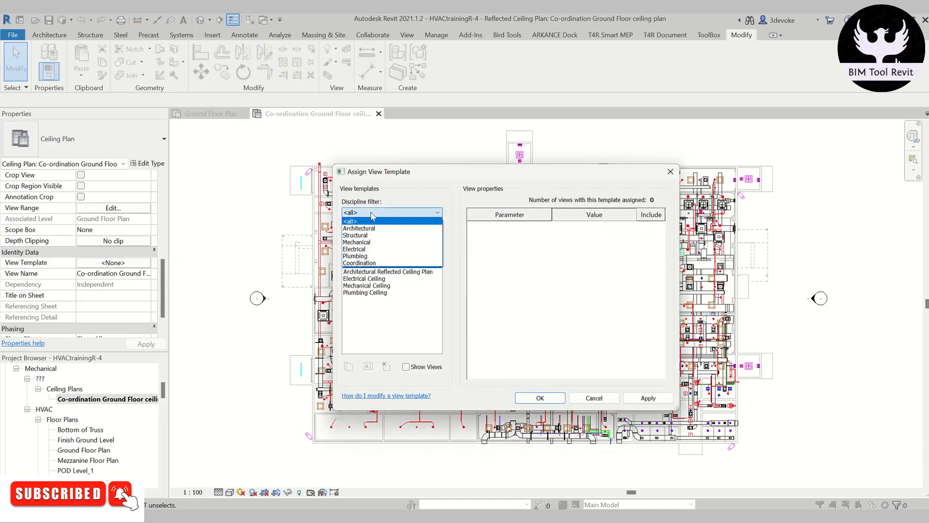
{"action": "left_click", "coordinate": [357, 242]}
{"action": "left_click", "coordinate": [351, 242]}
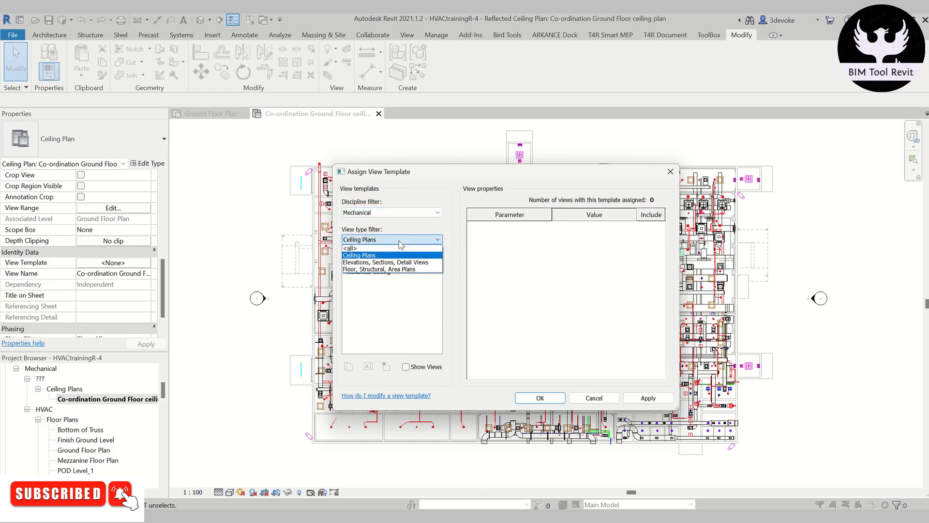
{"action": "left_click", "coordinate": [396, 228]}
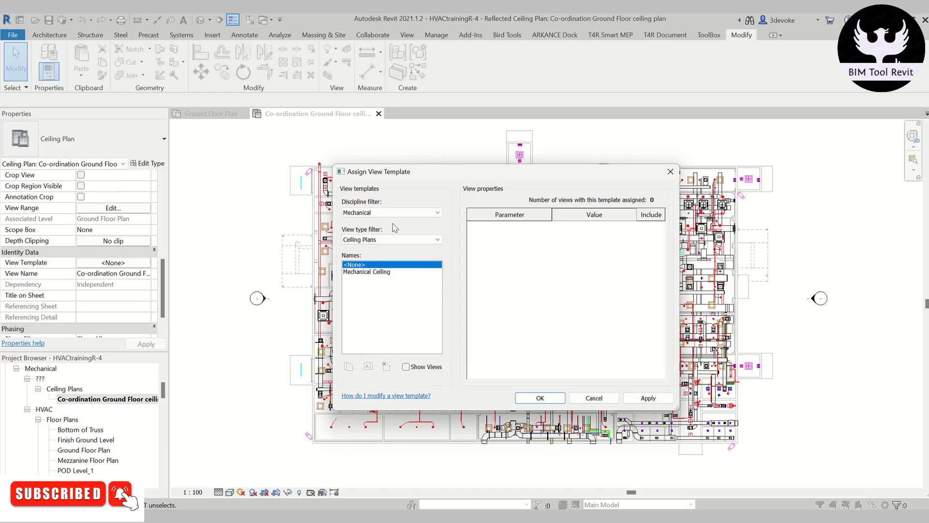
{"action": "left_click", "coordinate": [384, 240]}
{"action": "left_click", "coordinate": [369, 257]}
- Select the Mechanical Ceiling template and set its detail level to Fine
{"action": "left_click", "coordinate": [361, 273]}
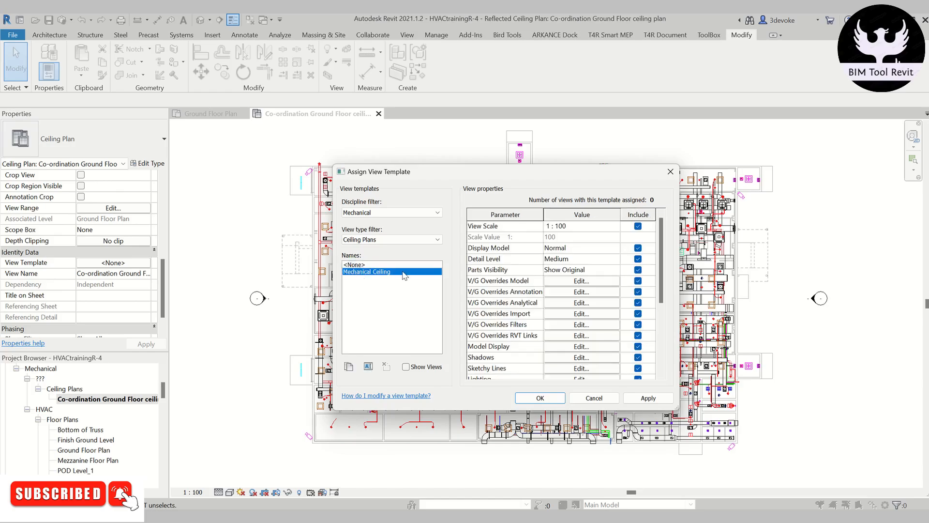
{"action": "left_click", "coordinate": [559, 261]}
{"action": "left_click", "coordinate": [559, 288]}
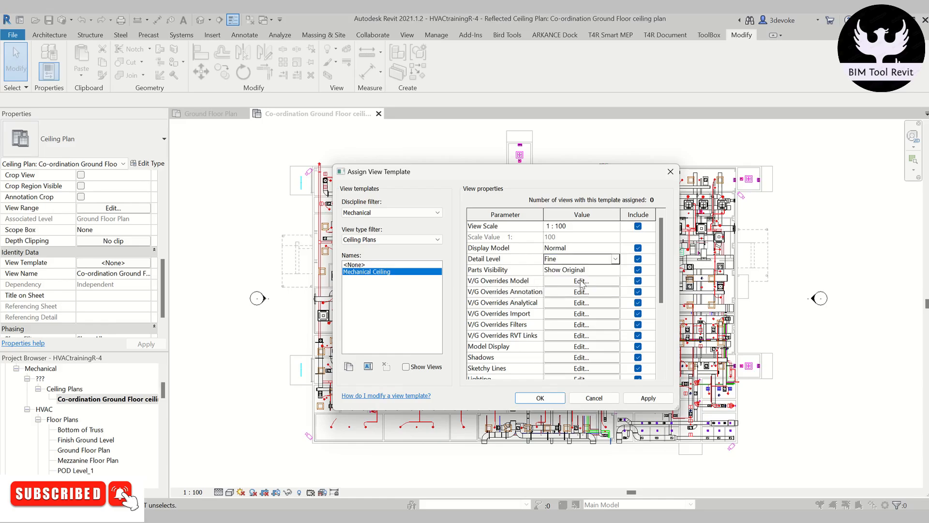
- Open the model category visibility overrides of the Mechanical Ceiling template
{"action": "left_click", "coordinate": [568, 283]}
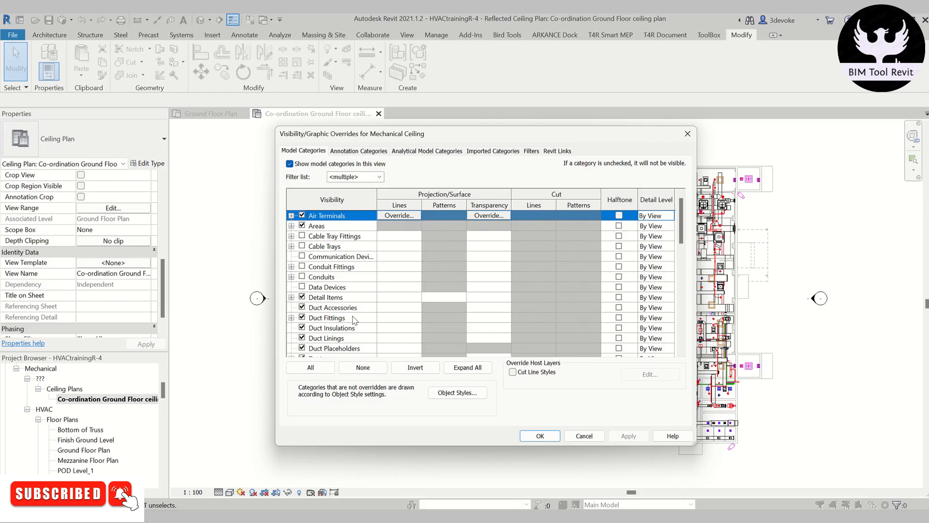
{"action": "left_click", "coordinate": [379, 177]}
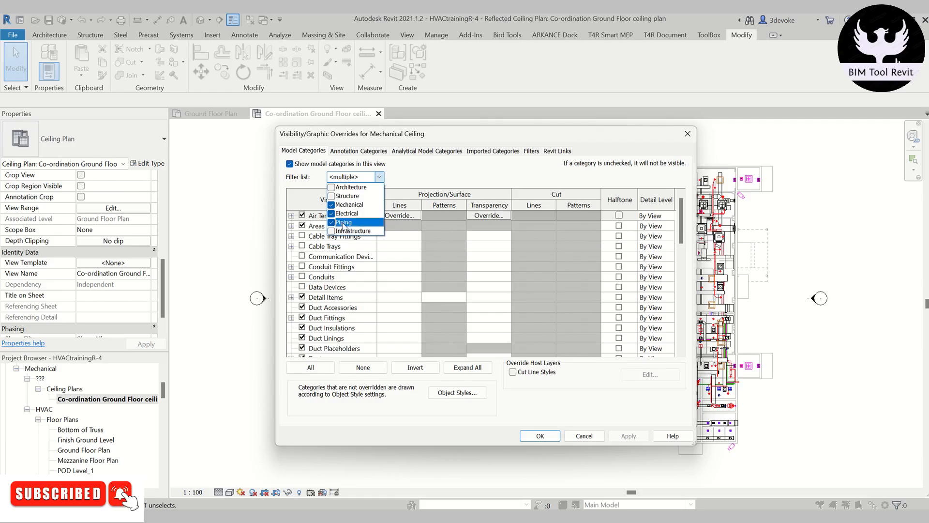
{"action": "left_click", "coordinate": [332, 187]}
{"action": "left_click", "coordinate": [332, 188]}
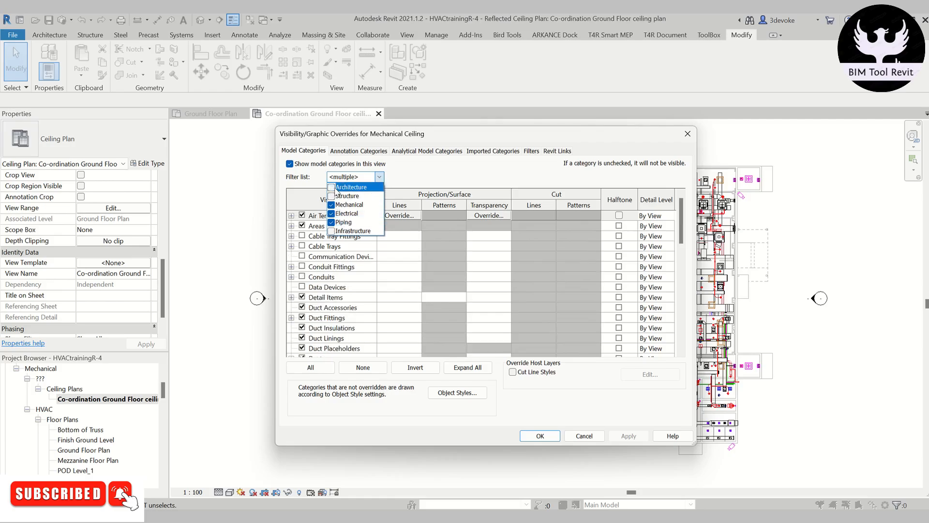
{"action": "left_click", "coordinate": [332, 196]}
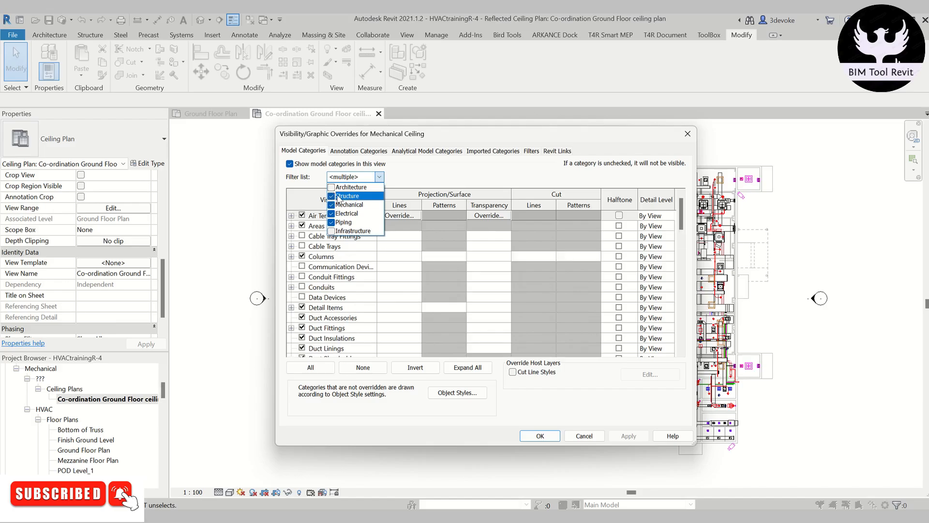
{"action": "left_click", "coordinate": [332, 196]}
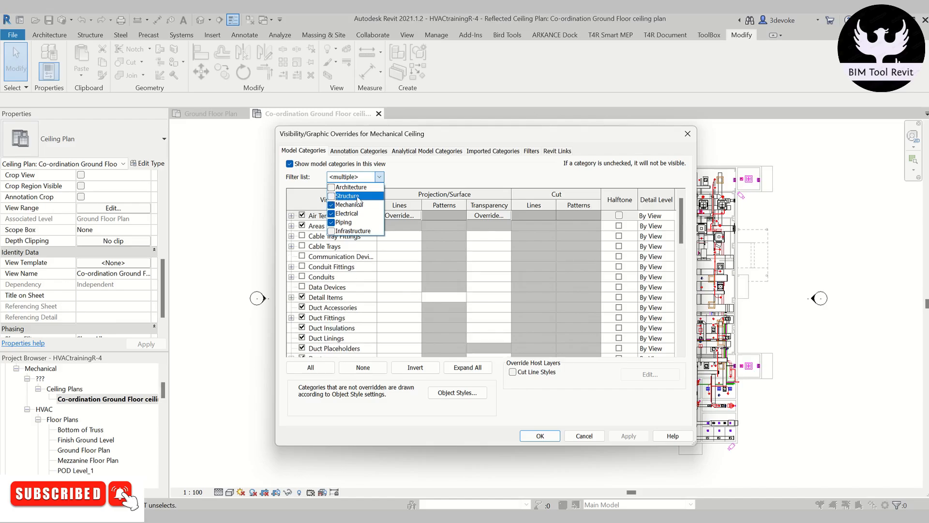
{"action": "left_click", "coordinate": [332, 232]}
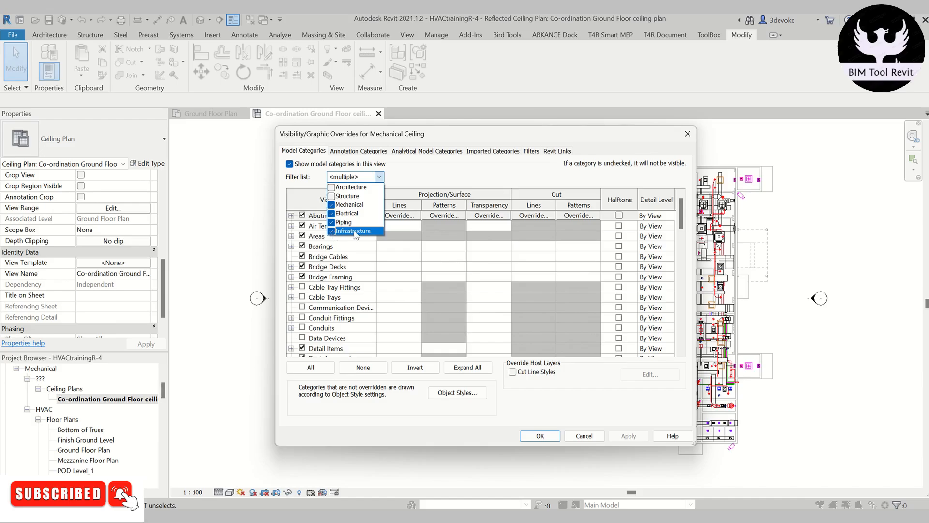
{"action": "left_click", "coordinate": [335, 232]}
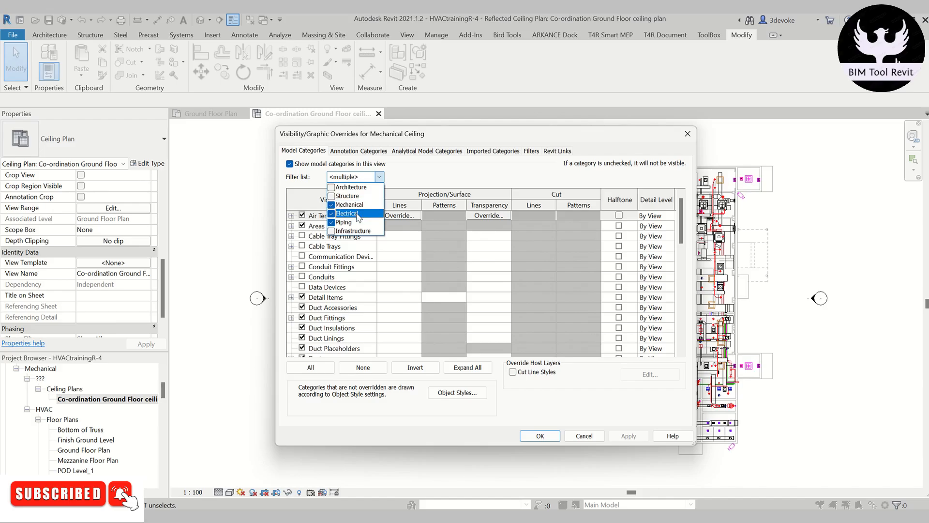
{"action": "left_click", "coordinate": [432, 180]}
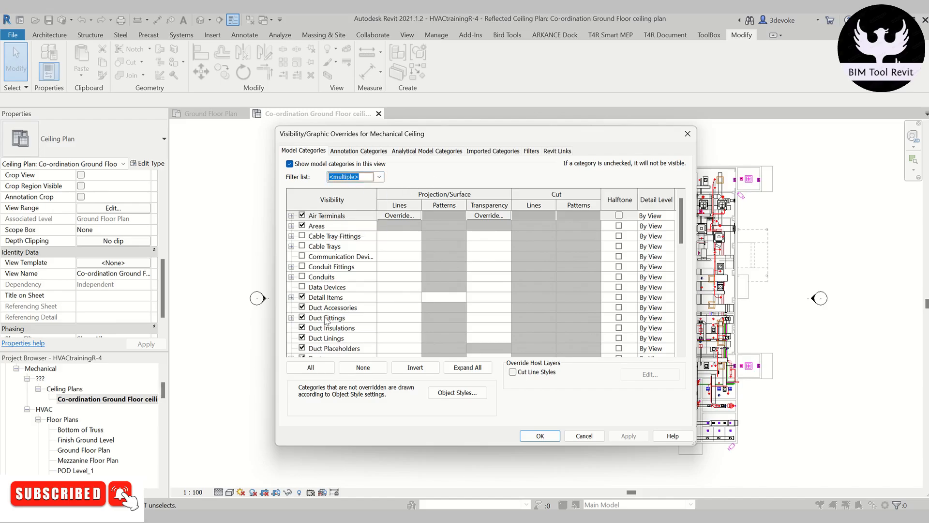
- Turn on the visibility of all listed model categories in the Mechanical Ceiling template, then clear the multiple selection
{"action": "left_click", "coordinate": [311, 367]}
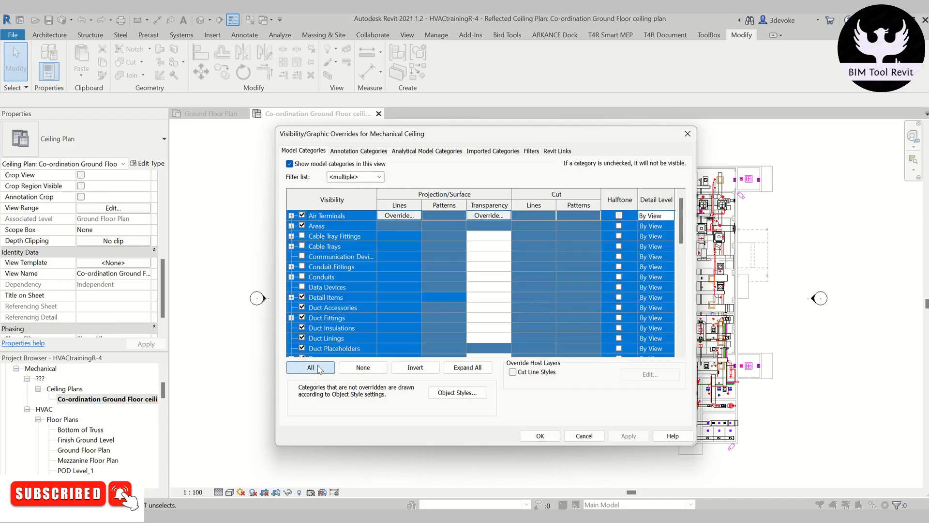
{"action": "left_click", "coordinate": [303, 236]}
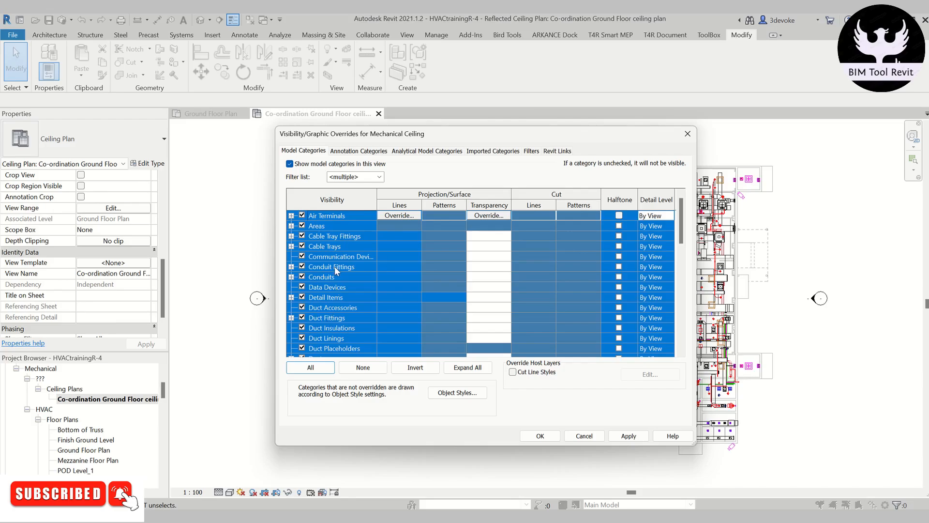
{"action": "left_click", "coordinate": [336, 238]}
{"action": "left_click", "coordinate": [336, 216]}
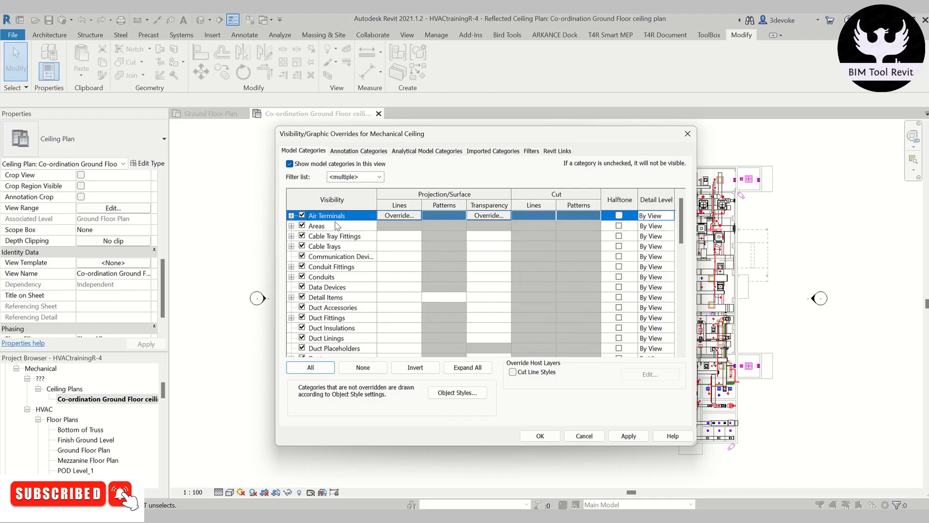
- Hide the Areas, Cable Tray Fittings, Cable Trays, Conduit Fittings, Conduits, Data Devices and Detail Items categories, widening the category name column
{"action": "left_click", "coordinate": [302, 227]}
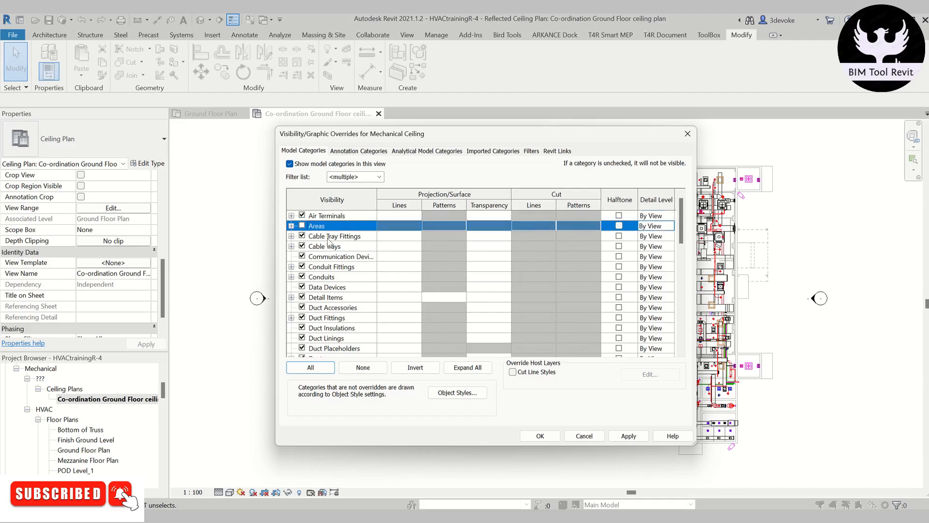
{"action": "left_click", "coordinate": [302, 236]}
{"action": "left_click", "coordinate": [302, 247]}
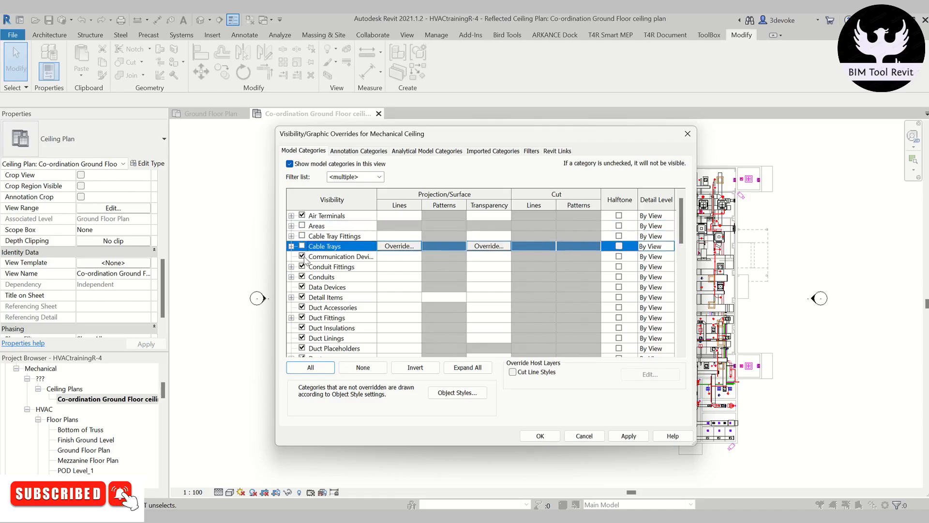
{"action": "left_click_drag", "start_coordinate": [377, 197], "coordinate": [396, 197]}
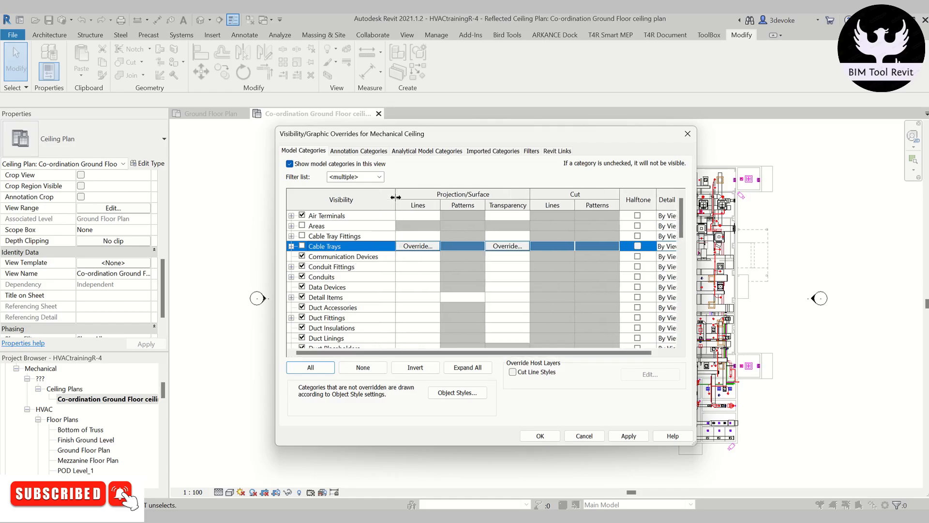
{"action": "left_click", "coordinate": [356, 267]}
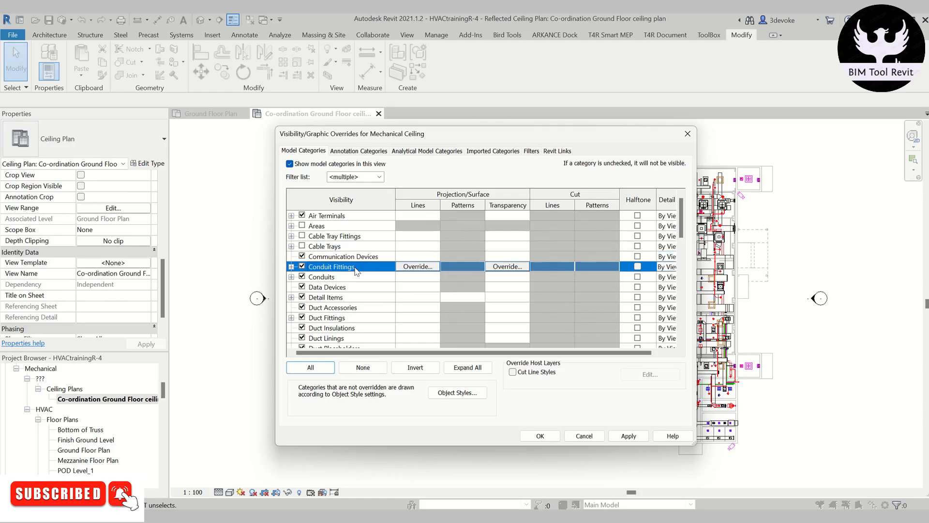
{"action": "left_click", "coordinate": [302, 266]}
{"action": "left_click", "coordinate": [302, 276]}
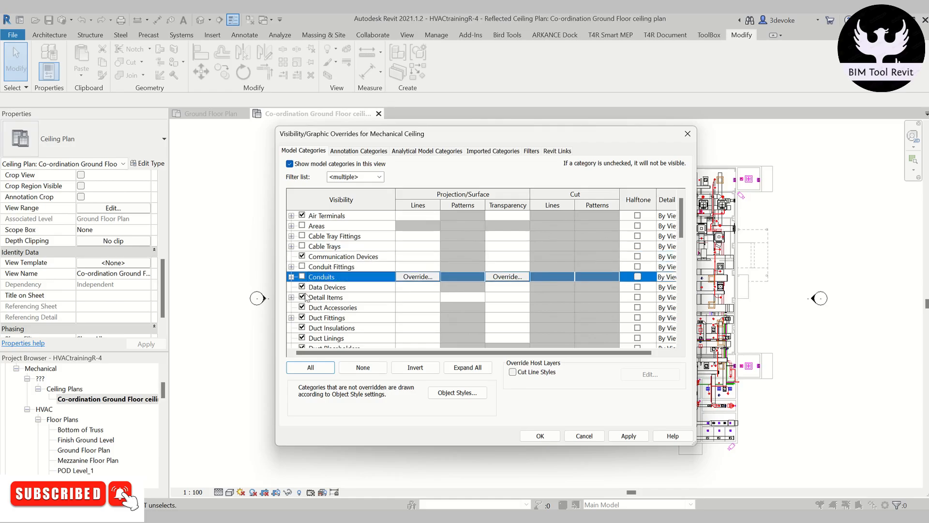
{"action": "left_click", "coordinate": [302, 287]}
{"action": "left_click", "coordinate": [302, 297]}
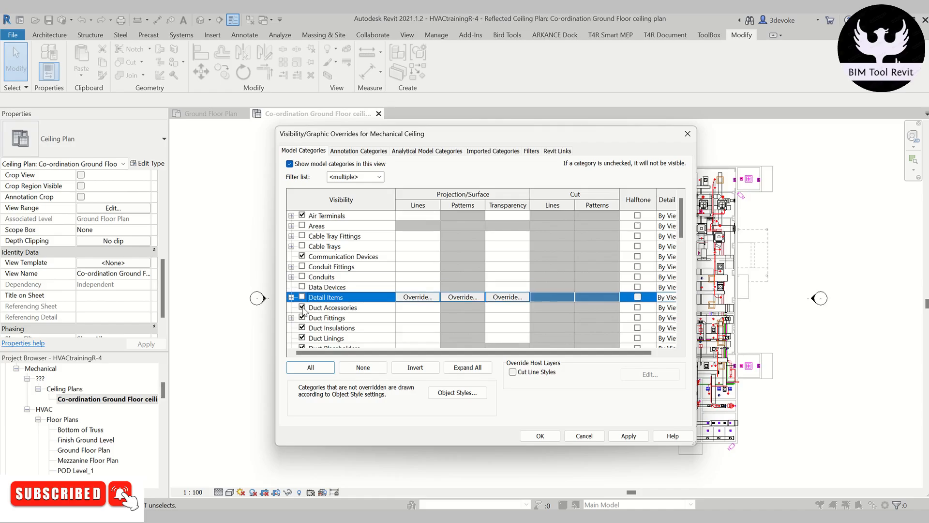
- Hide the Duct Accessories, Duct Fittings, Duct Insulations, Duct Linings, Duct Placeholders and Ducts categories in the template
{"action": "left_click", "coordinate": [302, 308]}
{"action": "left_click", "coordinate": [302, 318]}
{"action": "left_click", "coordinate": [302, 328]}
{"action": "left_click", "coordinate": [302, 338]}
{"action": "scroll", "coordinate": [324, 332], "scroll_direction": "down", "scroll_amount": 1}
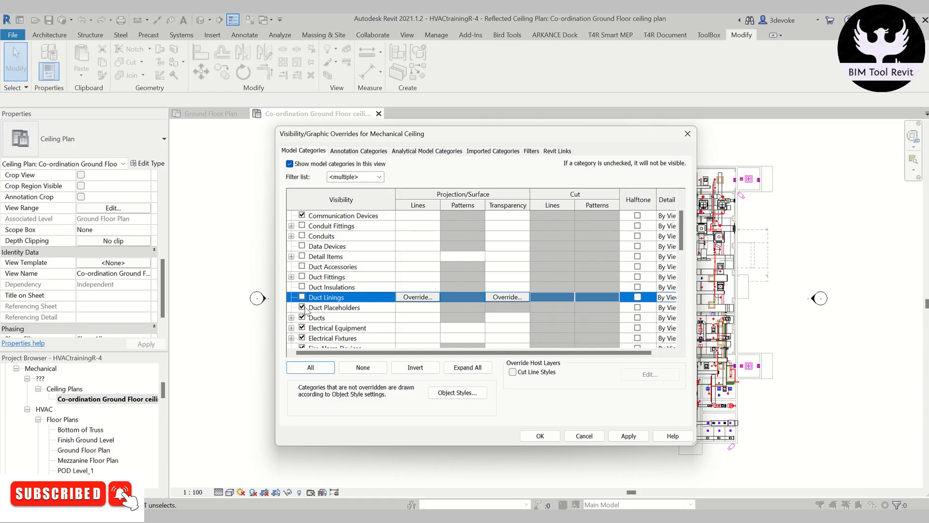
{"action": "left_click", "coordinate": [302, 307]}
{"action": "left_click", "coordinate": [302, 317]}
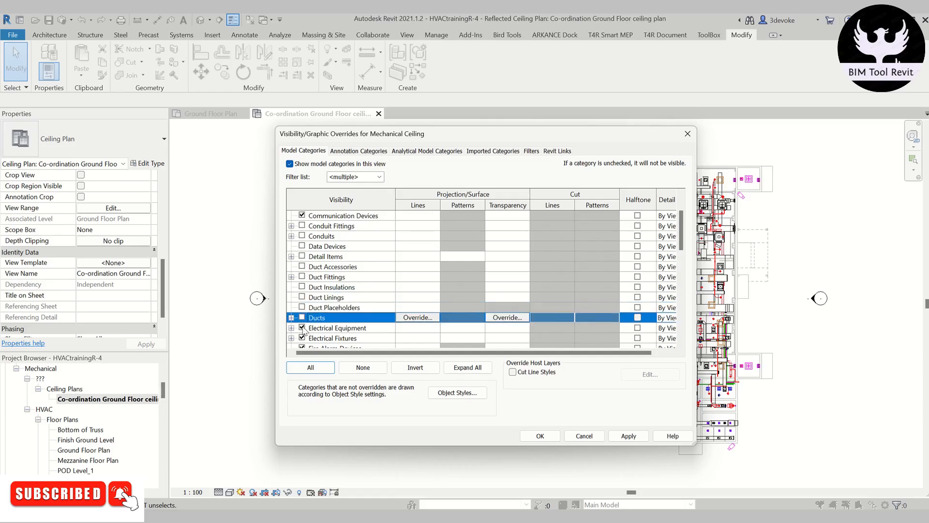
- Hide the Electrical Equipment, Flex Ducts, Flex Pipes, Generic Models and HVAC Zones categories in the template
{"action": "left_click", "coordinate": [302, 327]}
{"action": "scroll", "coordinate": [352, 333], "scroll_direction": "down", "scroll_amount": 1}
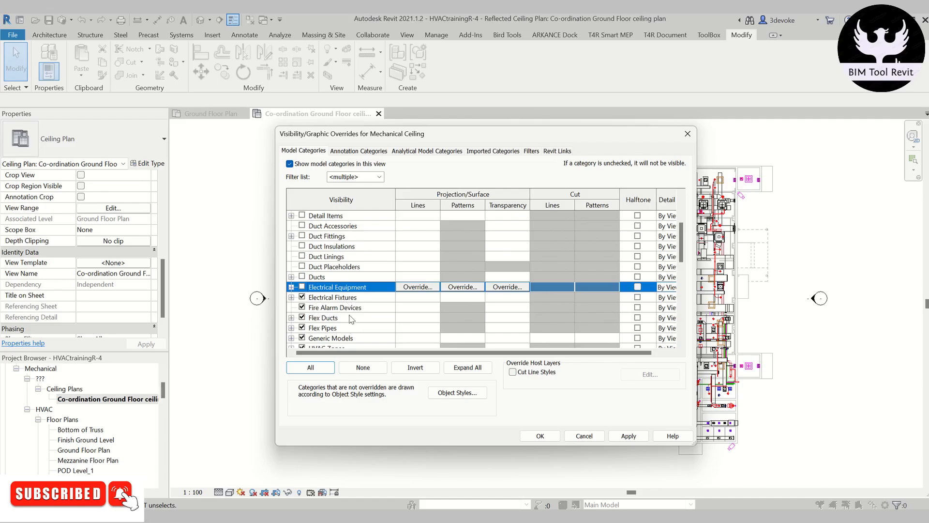
{"action": "scroll", "coordinate": [355, 318], "scroll_direction": "down", "scroll_amount": 1}
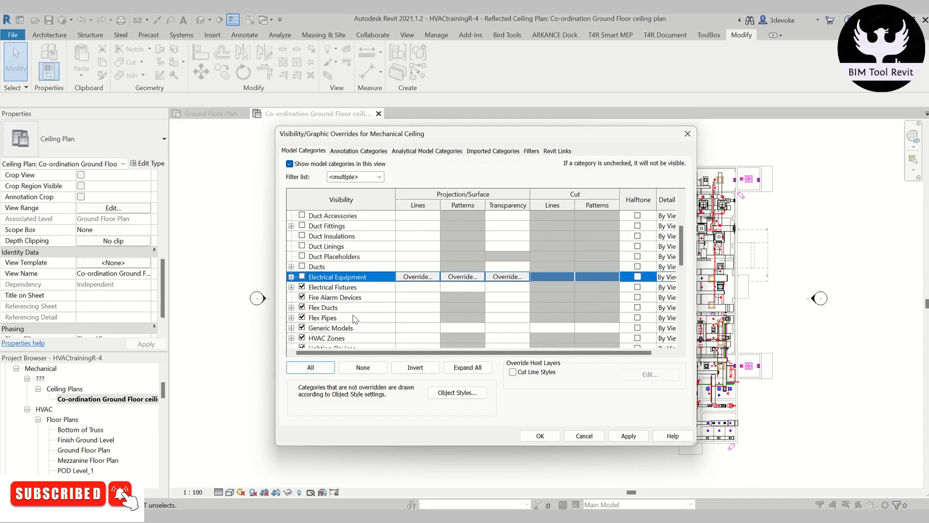
{"action": "left_click", "coordinate": [303, 297]}
{"action": "left_click", "coordinate": [302, 308]}
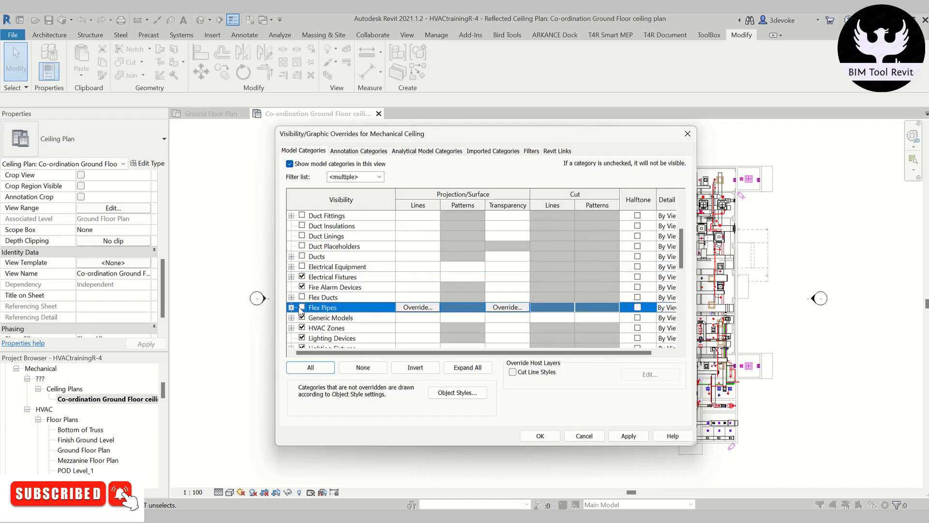
{"action": "left_click", "coordinate": [302, 317]}
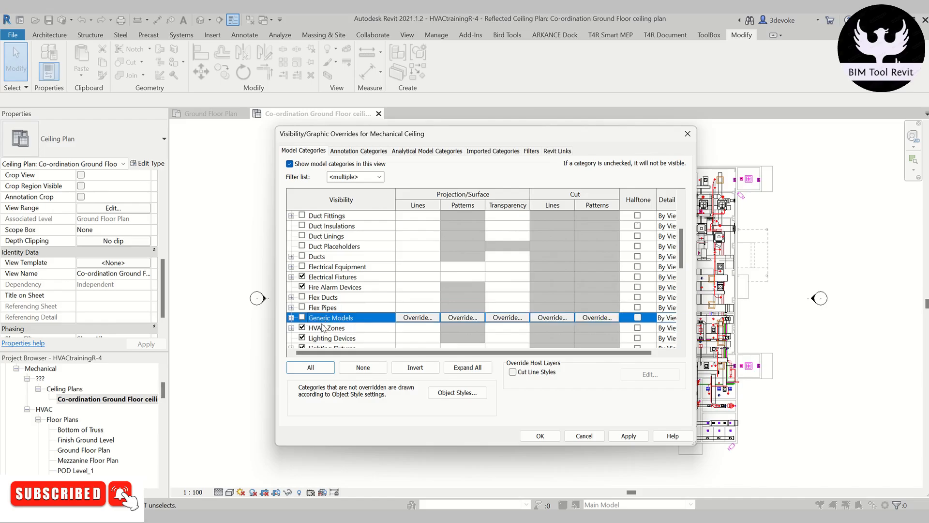
{"action": "left_click", "coordinate": [303, 328]}
- Hide the Lines, Mass and Mechanical Equipment categories, leaving Lighting Devices and Lighting Fixtures switched on
{"action": "scroll", "coordinate": [359, 329], "scroll_direction": "down", "scroll_amount": 2}
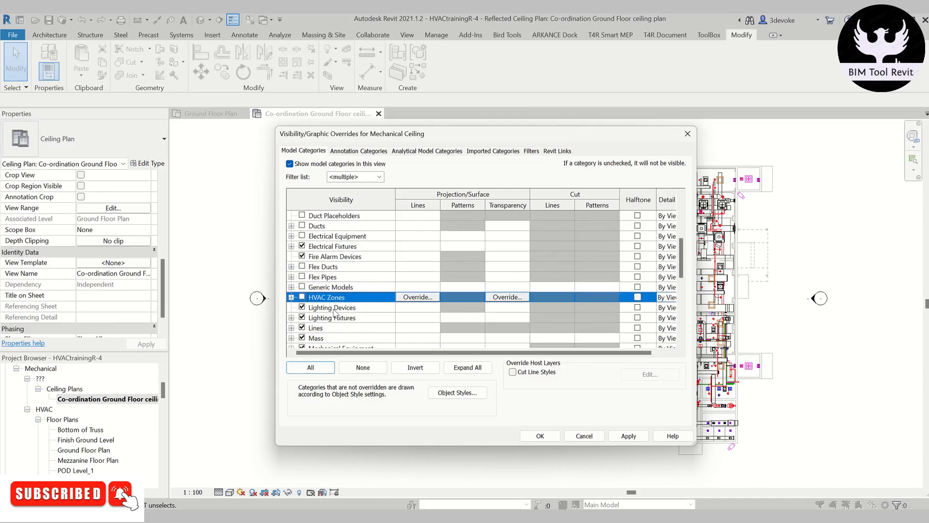
{"action": "scroll", "coordinate": [350, 324], "scroll_direction": "down", "scroll_amount": 1}
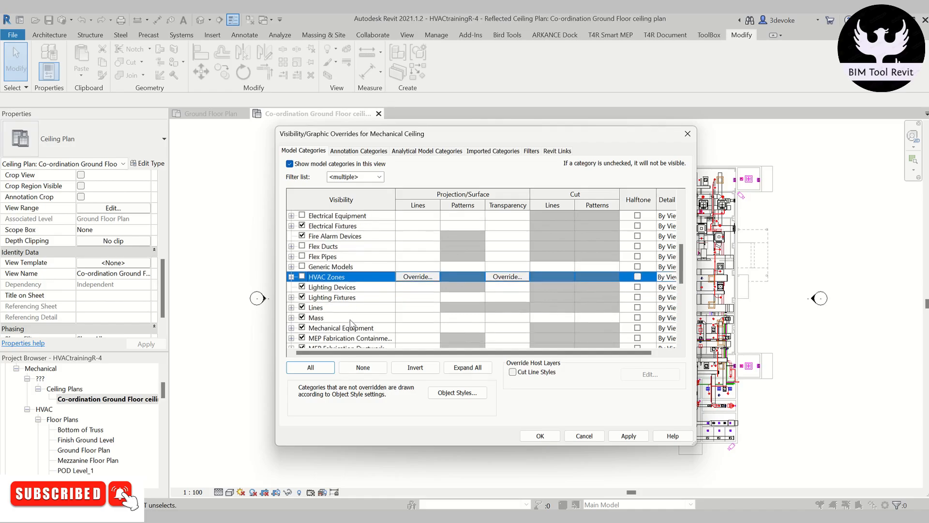
{"action": "left_click", "coordinate": [302, 307]}
{"action": "left_click", "coordinate": [302, 318]}
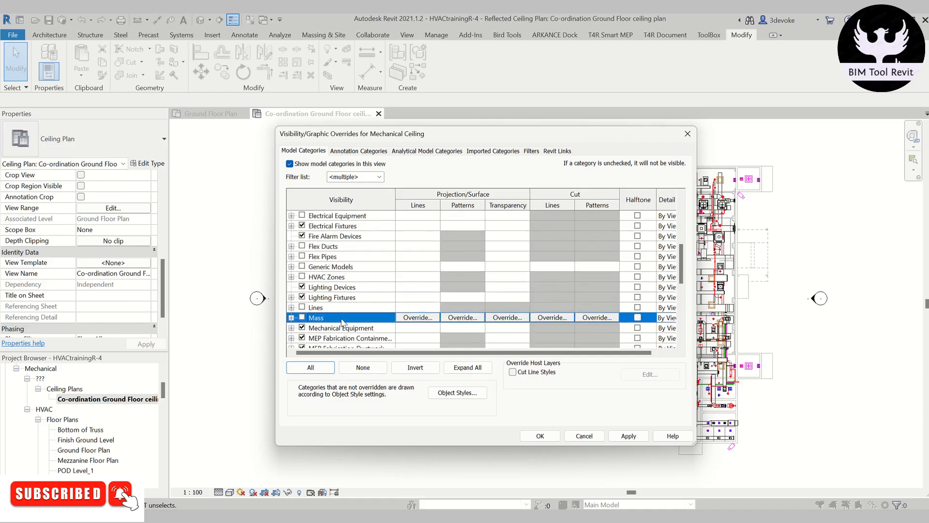
{"action": "scroll", "coordinate": [341, 324], "scroll_direction": "down", "scroll_amount": 1}
{"action": "left_click", "coordinate": [302, 307]}
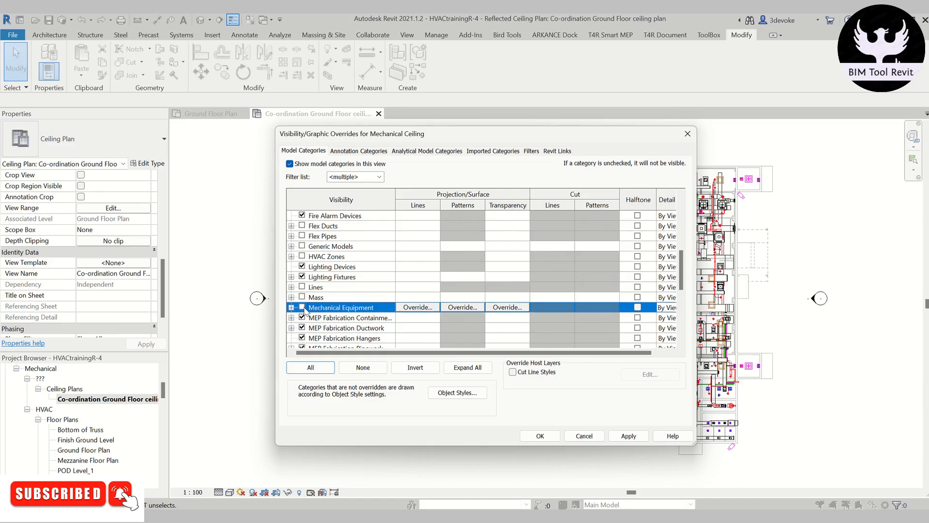
- Hide the MEP Fabrication Containment, Ductwork, Hangers and Pipework categories and the Nurse Call Devices category
{"action": "scroll", "coordinate": [307, 310], "scroll_direction": "down", "scroll_amount": 1}
{"action": "left_click", "coordinate": [302, 287]}
{"action": "left_click", "coordinate": [302, 297]}
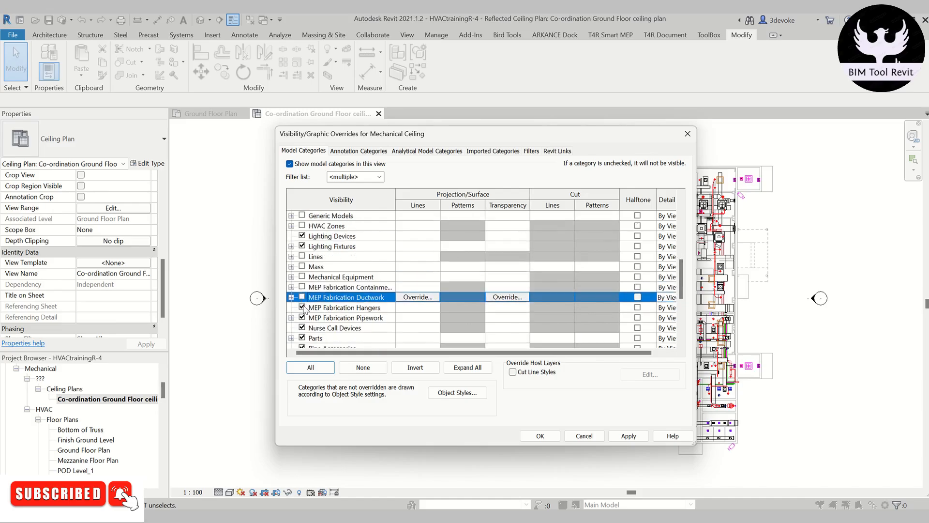
{"action": "left_click", "coordinate": [302, 308]}
{"action": "left_click", "coordinate": [302, 317]}
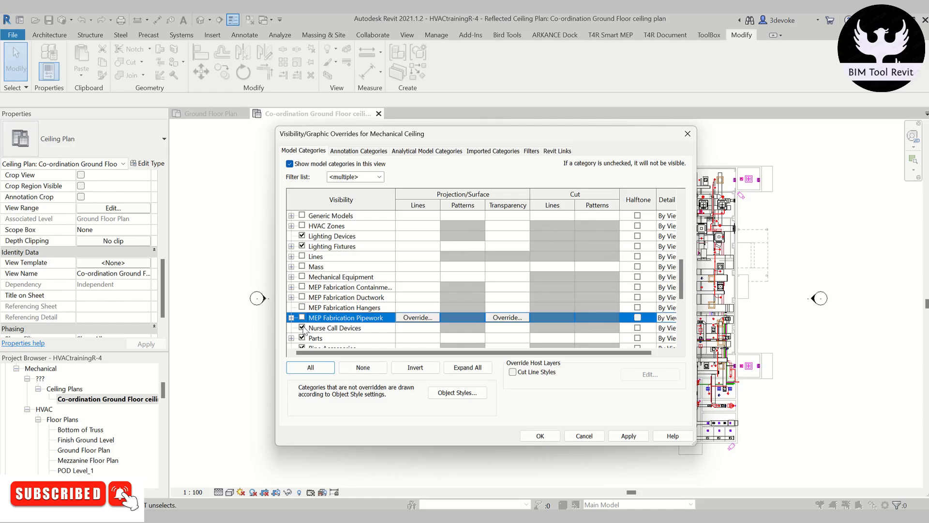
{"action": "left_click", "coordinate": [302, 327]}
- Hide the Parts, Pipe Accessories, Pipe Fittings, Pipe Insulations, Pipe Placeholders and Pipes categories in the template
{"action": "scroll", "coordinate": [302, 327], "scroll_direction": "down", "scroll_amount": 2}
{"action": "left_click", "coordinate": [302, 296]}
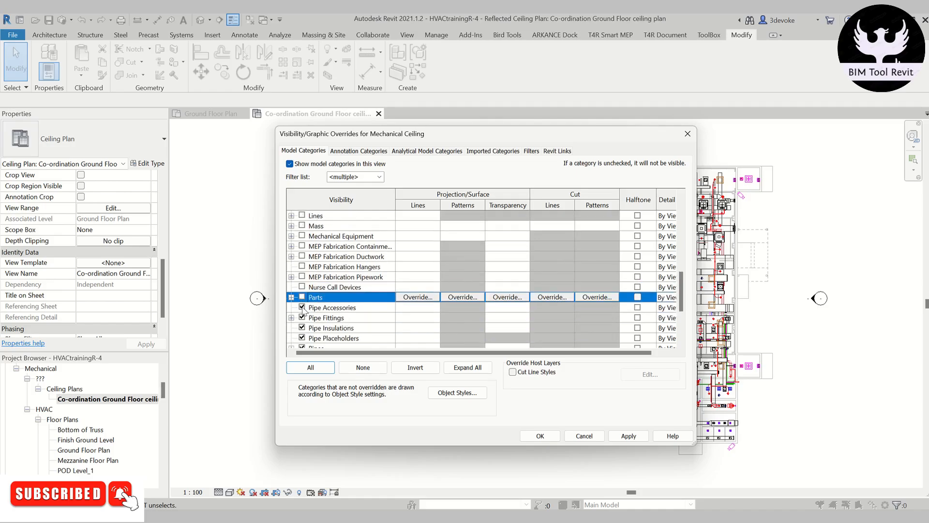
{"action": "left_click", "coordinate": [302, 307]}
{"action": "left_click", "coordinate": [302, 317]}
{"action": "left_click", "coordinate": [302, 328]}
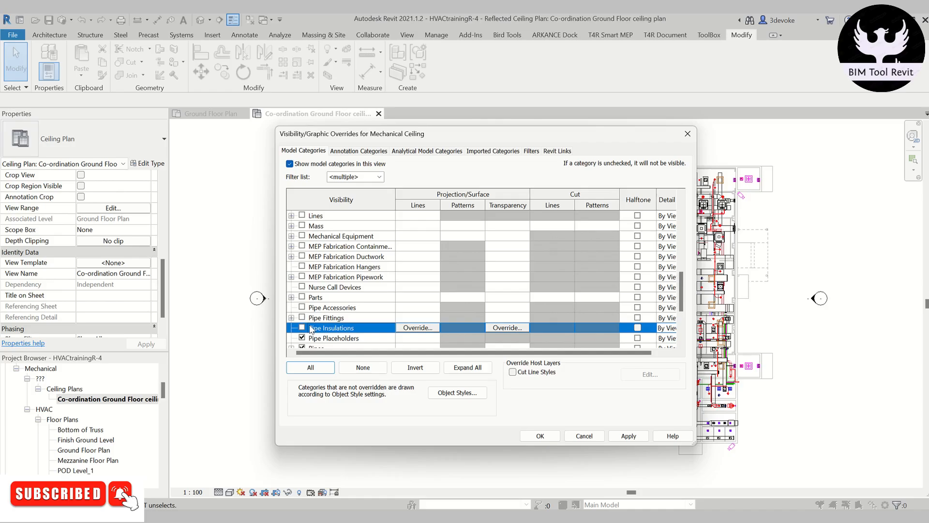
{"action": "scroll", "coordinate": [358, 314], "scroll_direction": "down", "scroll_amount": 1}
{"action": "left_click", "coordinate": [302, 307]}
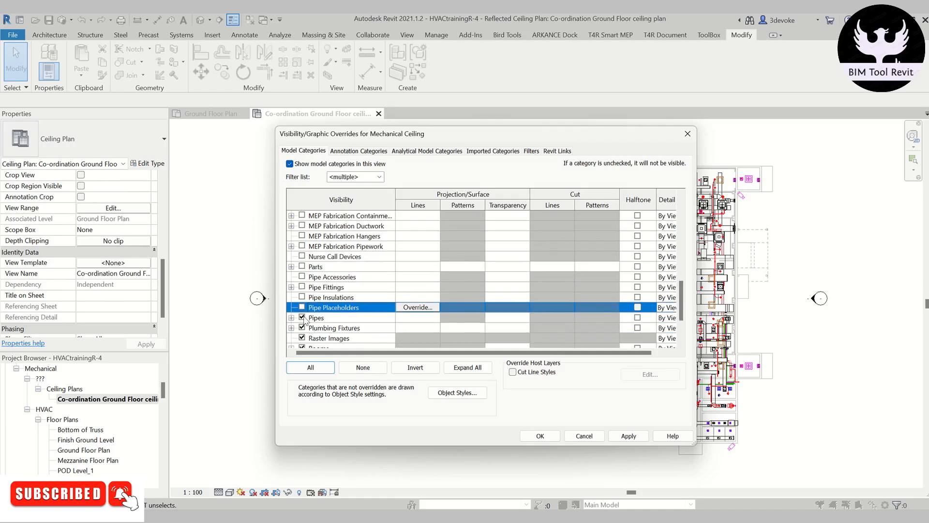
{"action": "left_click", "coordinate": [302, 317]}
- Hide the Plumbing Fixtures, Raster Images, Rooms and Spaces categories in the template
{"action": "left_click", "coordinate": [302, 328]}
{"action": "left_click", "coordinate": [302, 338]}
{"action": "scroll", "coordinate": [319, 320], "scroll_direction": "down", "scroll_amount": 1}
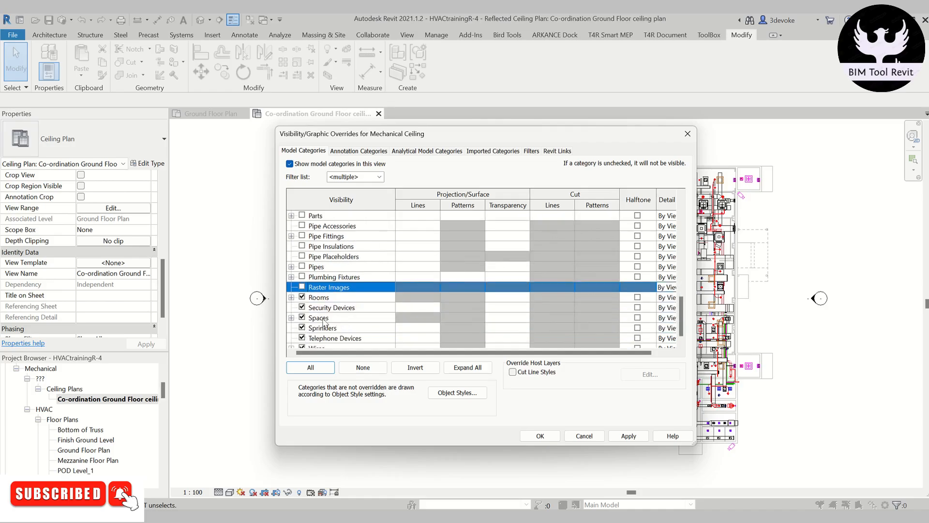
{"action": "left_click", "coordinate": [302, 298]}
{"action": "left_click", "coordinate": [327, 318]}
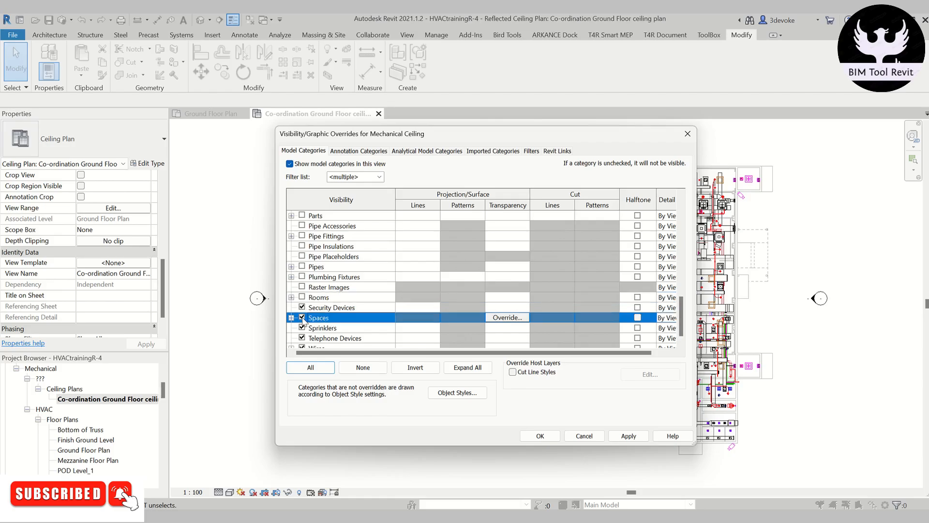
{"action": "scroll", "coordinate": [305, 338], "scroll_direction": "down", "scroll_amount": 1}
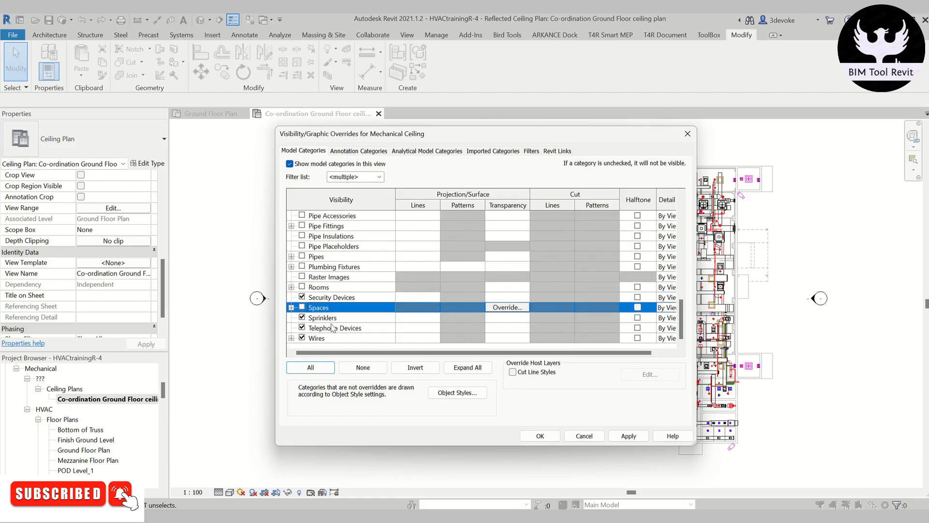
- Hide the Wires category and check the Mechanical Ceiling template's annotation and analytical model categories
{"action": "left_click", "coordinate": [302, 338]}
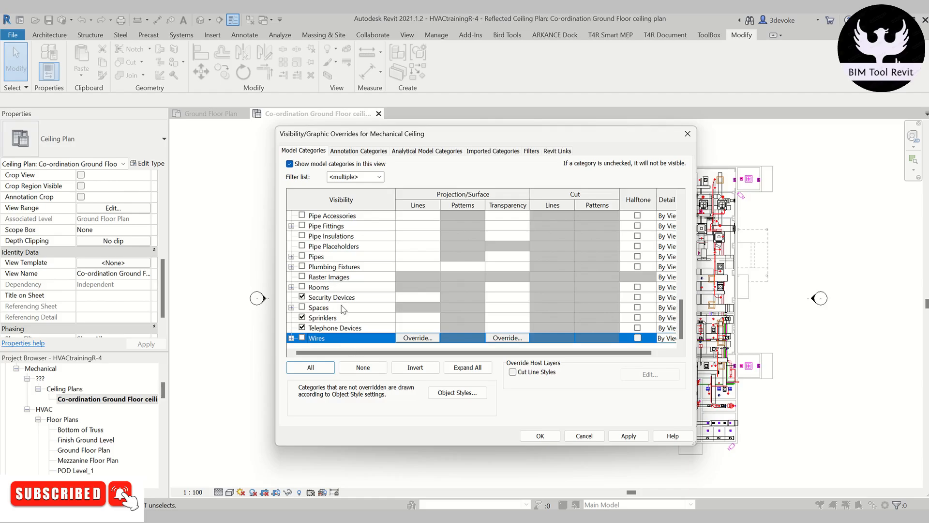
{"action": "scroll", "coordinate": [343, 310], "scroll_direction": "up", "scroll_amount": 12}
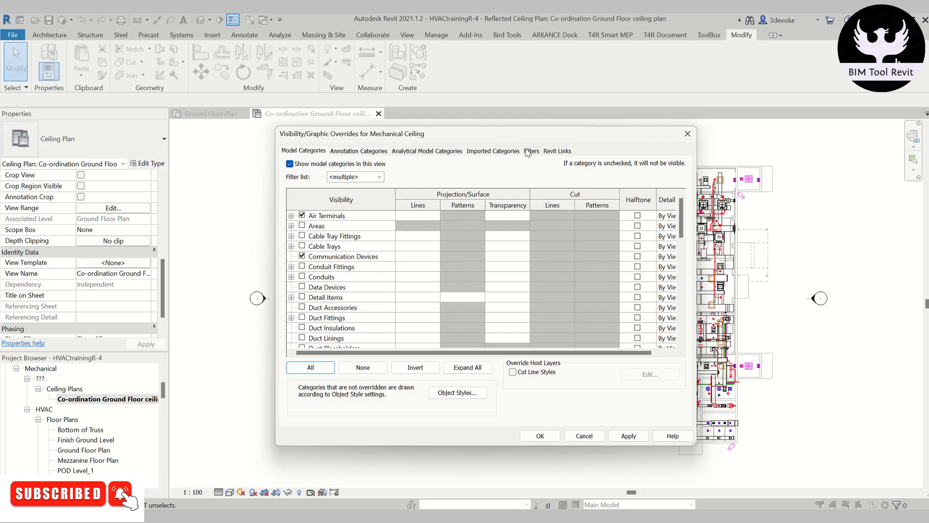
{"action": "left_click", "coordinate": [353, 152]}
{"action": "left_click", "coordinate": [407, 152]}
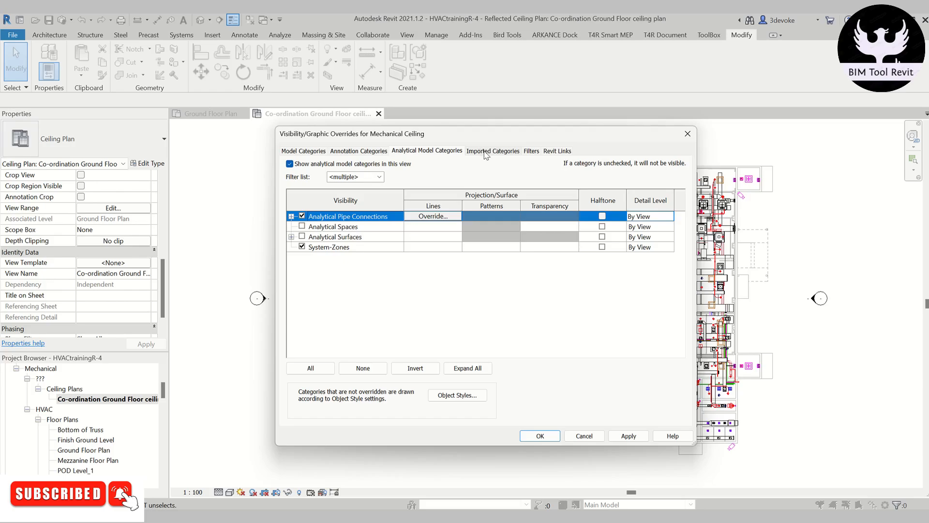
- Hide the imported HVAC sample training.dwg, Mezz.dwg, Mezz.dwg (2) and POD.dwg, and widen the Visibility column to read the full names
{"action": "left_click", "coordinate": [489, 151]}
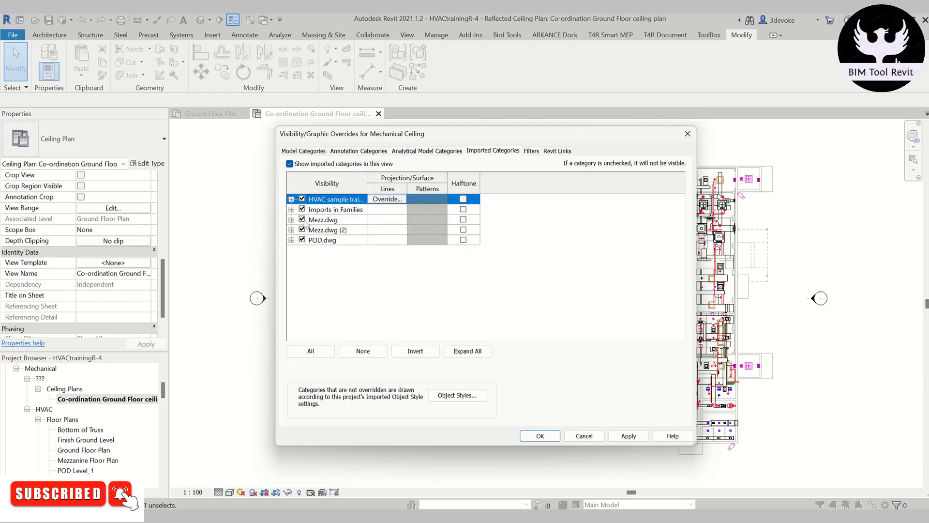
{"action": "left_click", "coordinate": [302, 198]}
{"action": "left_click", "coordinate": [302, 220]}
{"action": "left_click", "coordinate": [302, 230]}
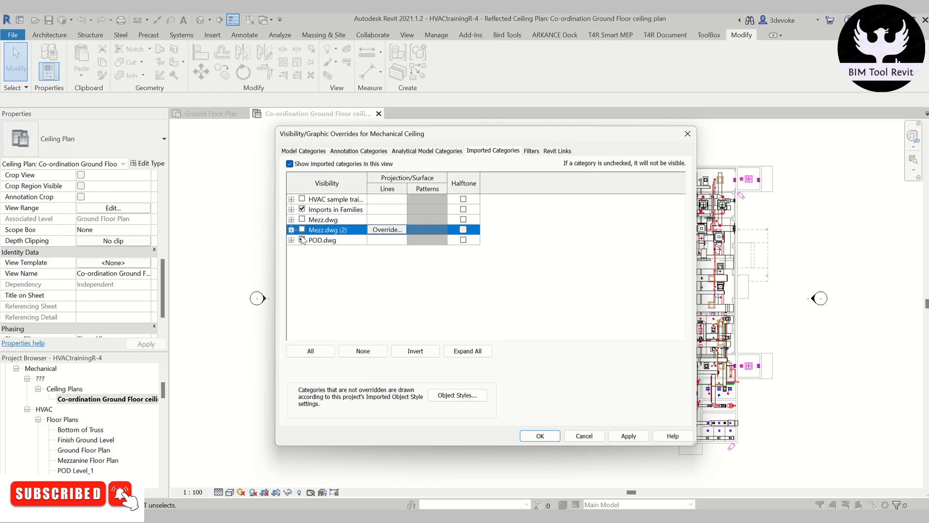
{"action": "left_click", "coordinate": [302, 240]}
{"action": "left_click_drag", "start_coordinate": [367, 178], "coordinate": [414, 178]}
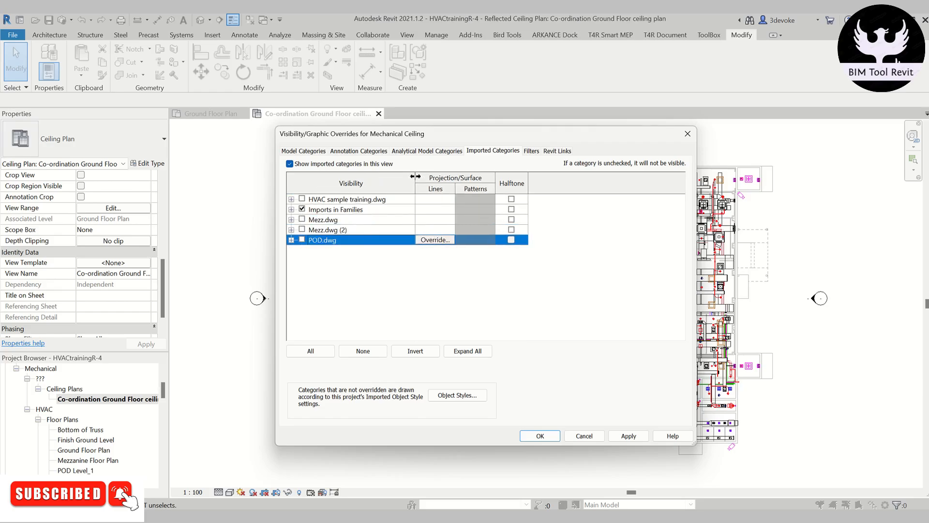
- Check the template's filters and Revit links, apply the overrides and assign the Mechanical Ceiling template to the ceiling plan
{"action": "left_click", "coordinate": [531, 151]}
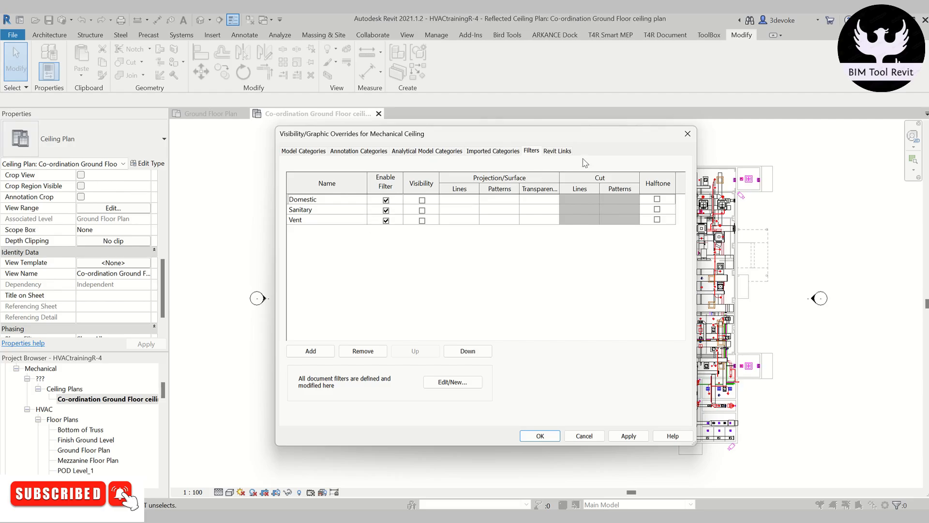
{"action": "left_click", "coordinate": [560, 152]}
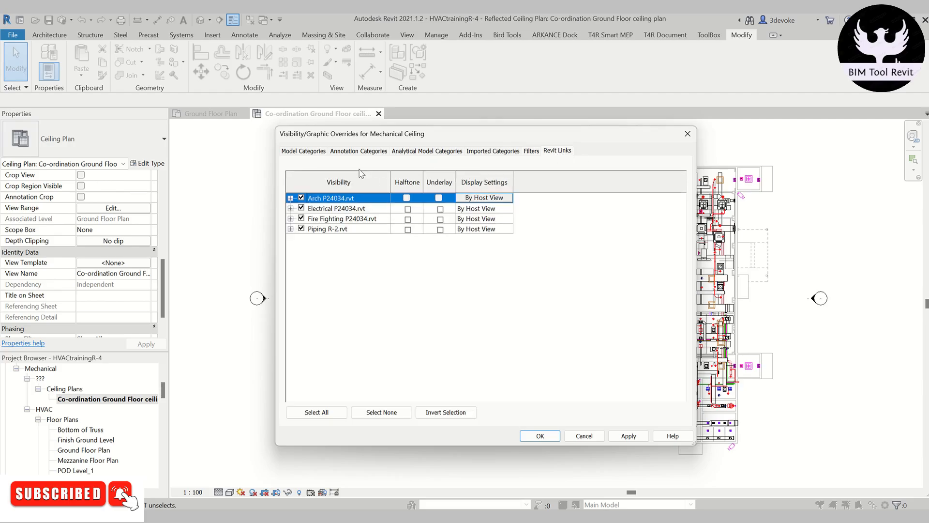
{"action": "left_click", "coordinate": [306, 151]}
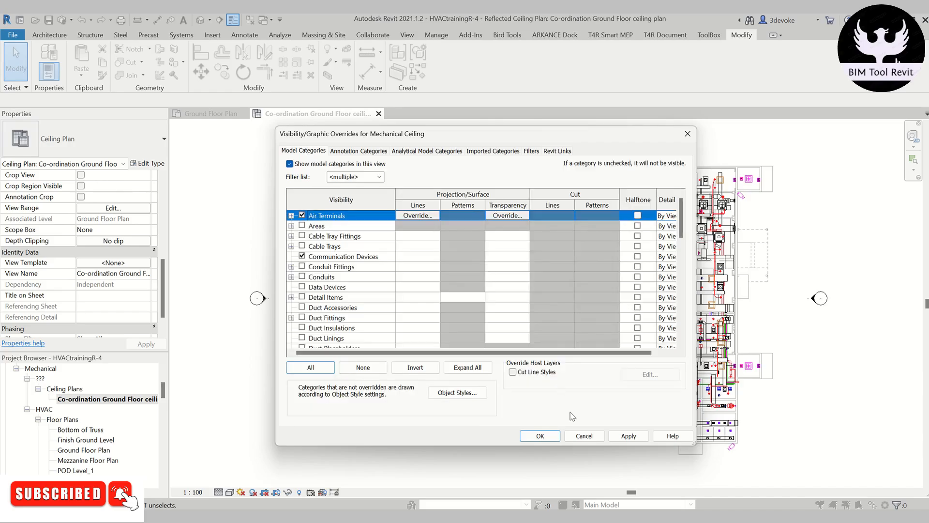
{"action": "left_click", "coordinate": [629, 436]}
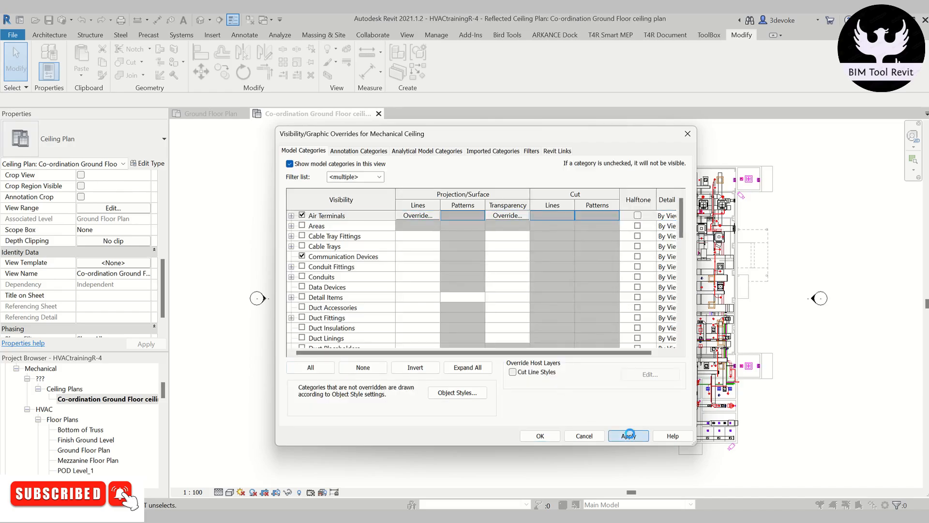
{"action": "left_click", "coordinate": [550, 440]}
{"action": "left_click", "coordinate": [649, 398]}
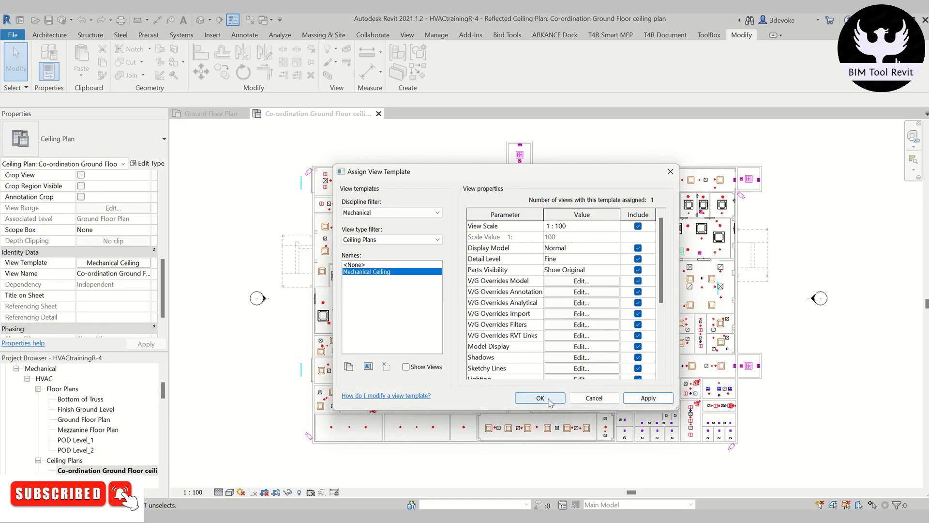
{"action": "left_click", "coordinate": [540, 398]}
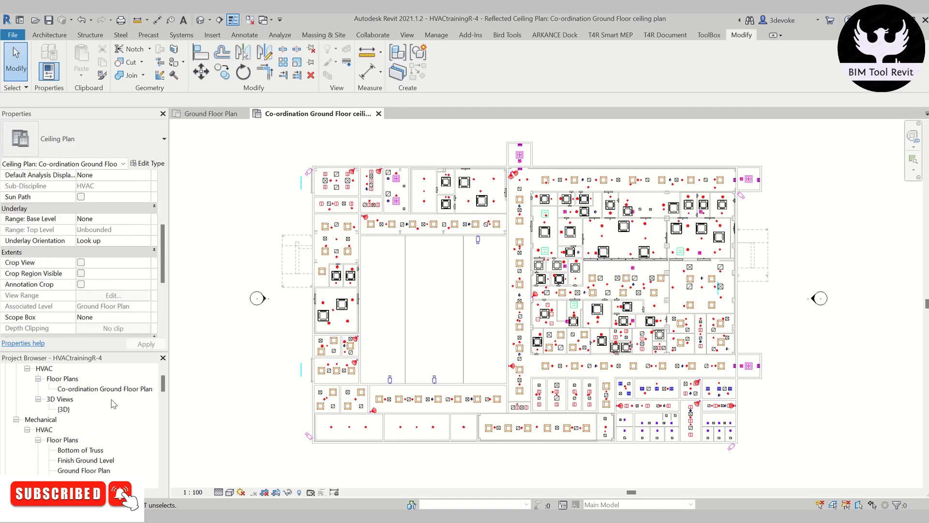
{"action": "scroll", "coordinate": [112, 403], "scroll_direction": "up", "scroll_amount": 1}
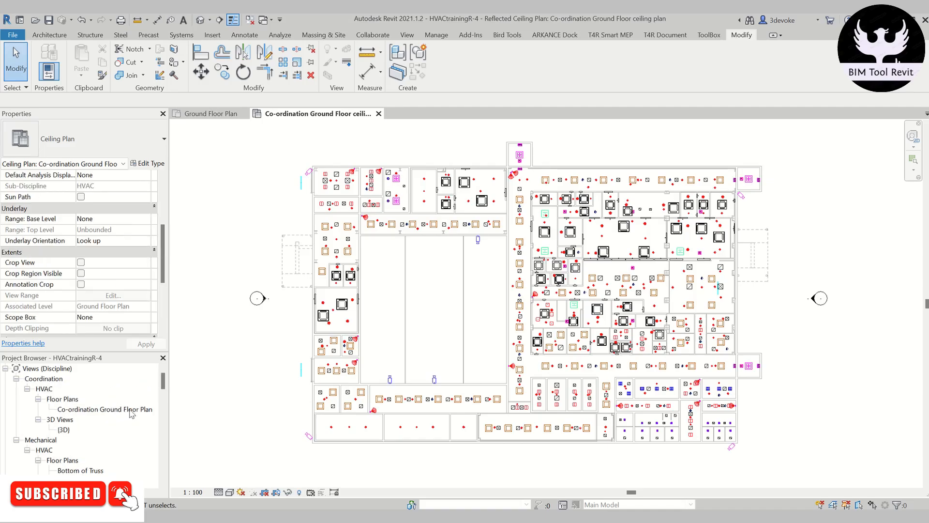
{"action": "scroll", "coordinate": [130, 418], "scroll_direction": "down", "scroll_amount": 10}
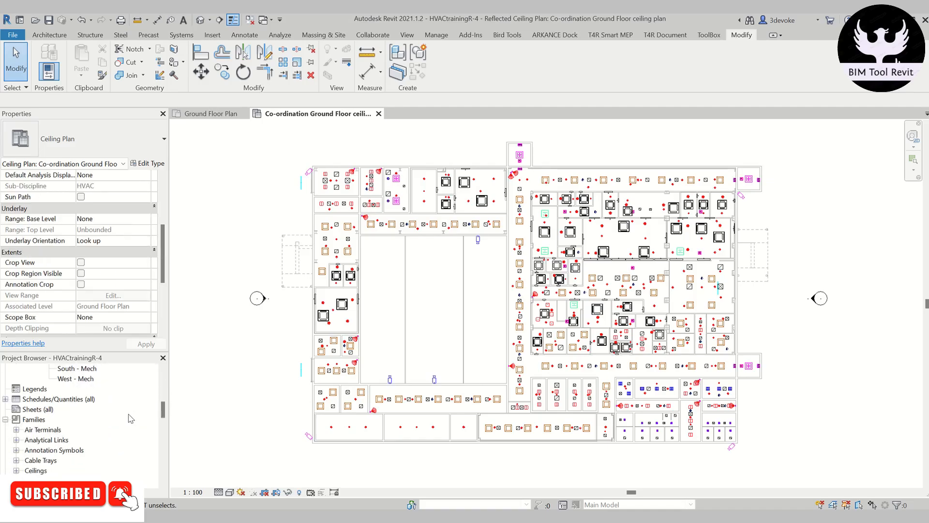
{"action": "scroll", "coordinate": [131, 418], "scroll_direction": "up", "scroll_amount": 10}
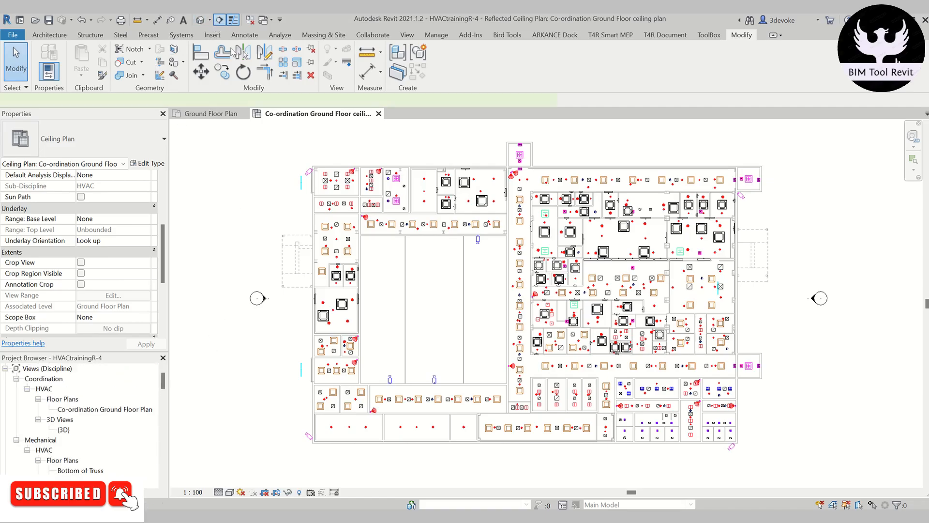
- Place a short horizontal building section across the vertical corridor at the west edge of the plan's eastern block
{"action": "left_click", "coordinate": [219, 20]}
{"action": "left_click", "coordinate": [492, 263]}
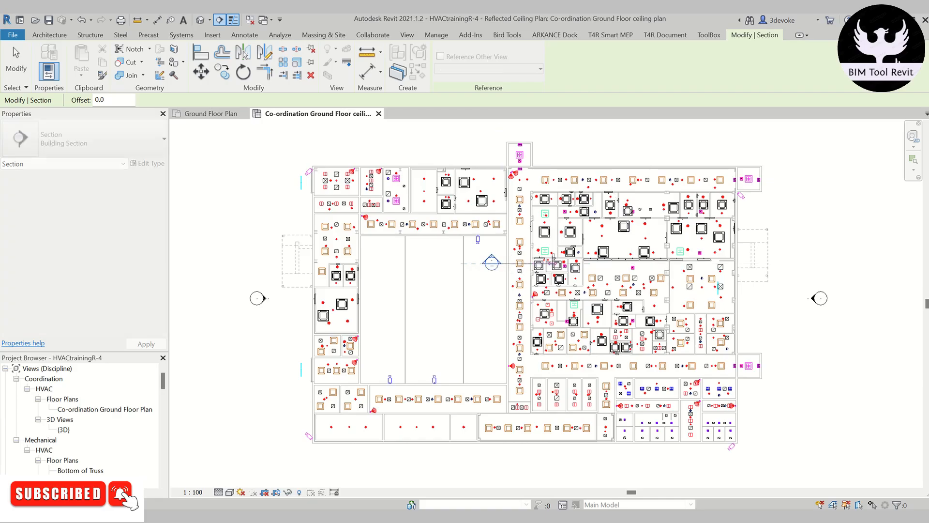
{"action": "left_click", "coordinate": [533, 310]}
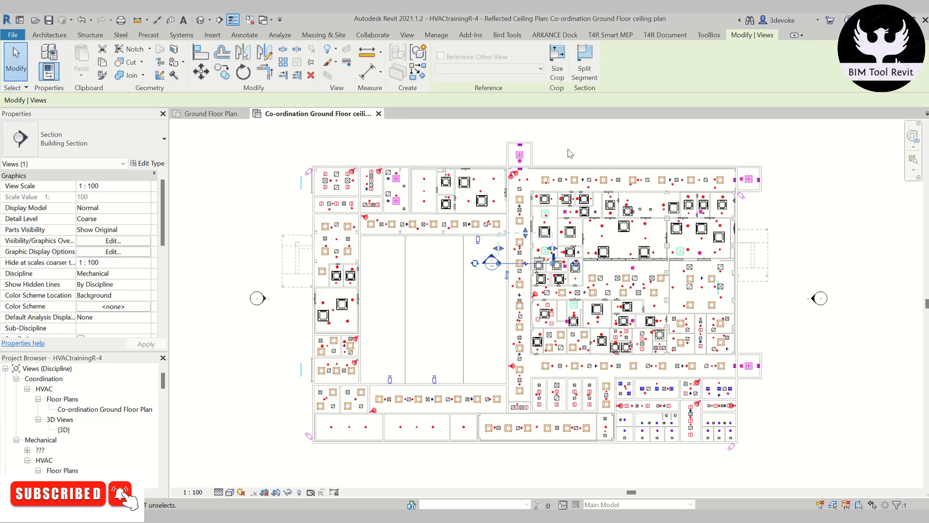
{"action": "left_click", "coordinate": [568, 154]}
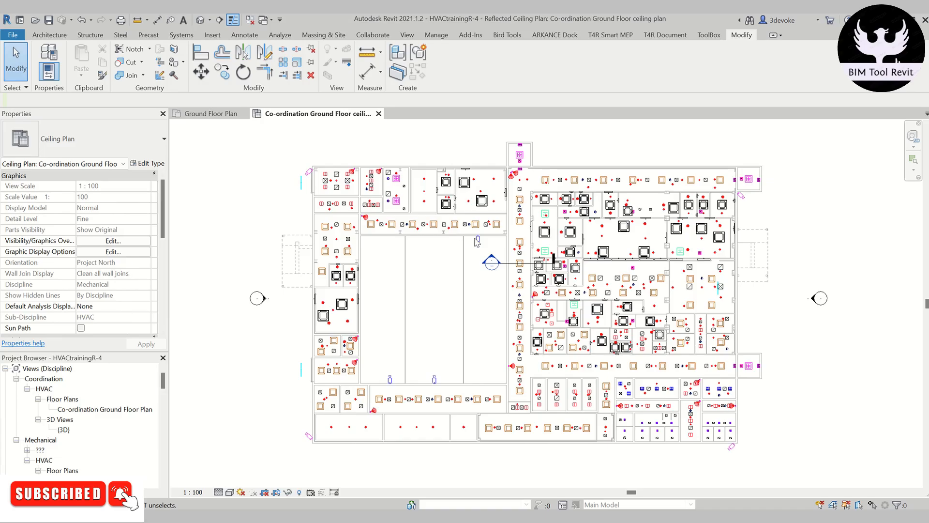
- Open the view of the newly placed building section
{"action": "left_click", "coordinate": [512, 264]}
{"action": "right_click", "coordinate": [512, 264]}
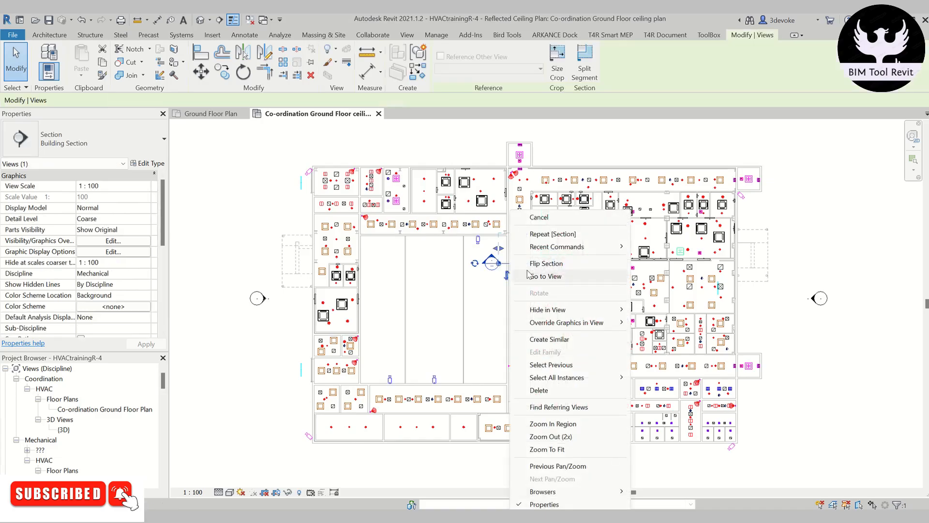
{"action": "left_click", "coordinate": [530, 275]}
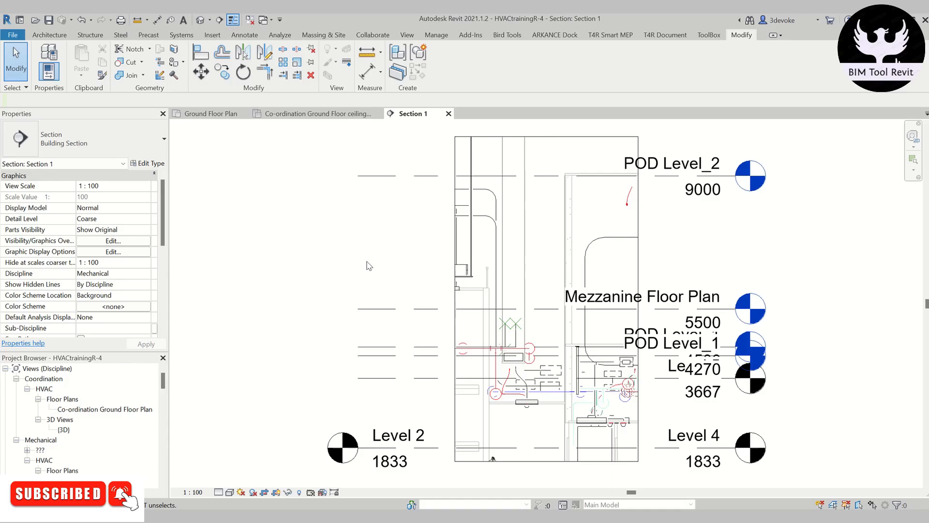
- Choose the Mechanical Section view template for Section 1, filtering by Mechanical discipline and the Elevations, Sections, Detail Views type
{"action": "scroll", "coordinate": [121, 276], "scroll_direction": "down", "scroll_amount": 5}
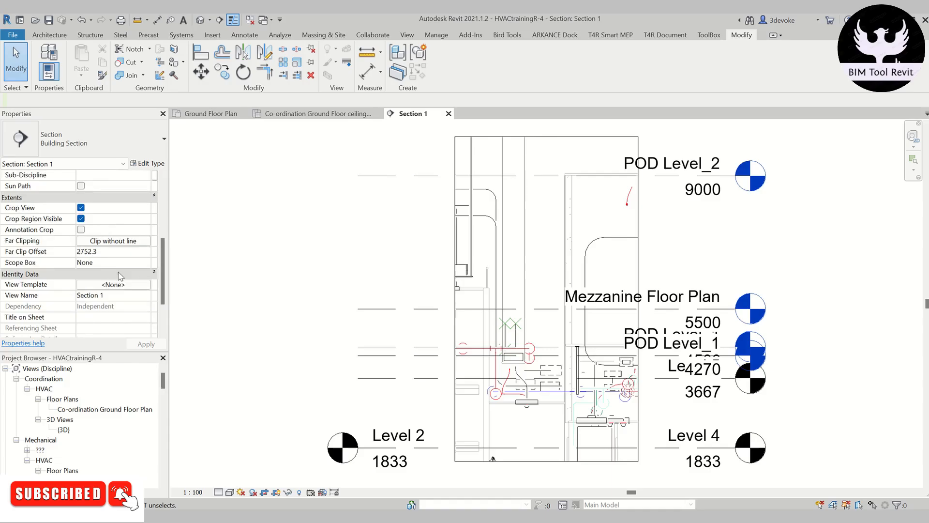
{"action": "left_click", "coordinate": [113, 285]}
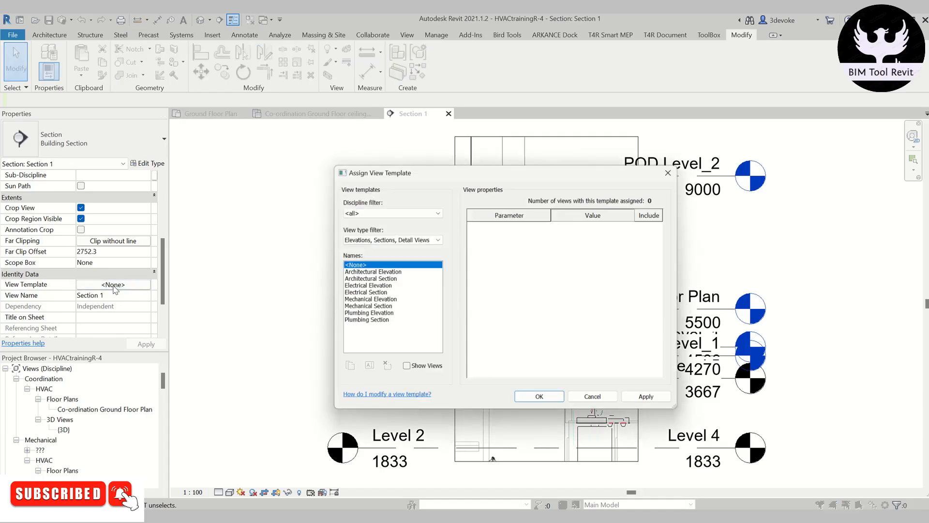
{"action": "left_click", "coordinate": [397, 212]}
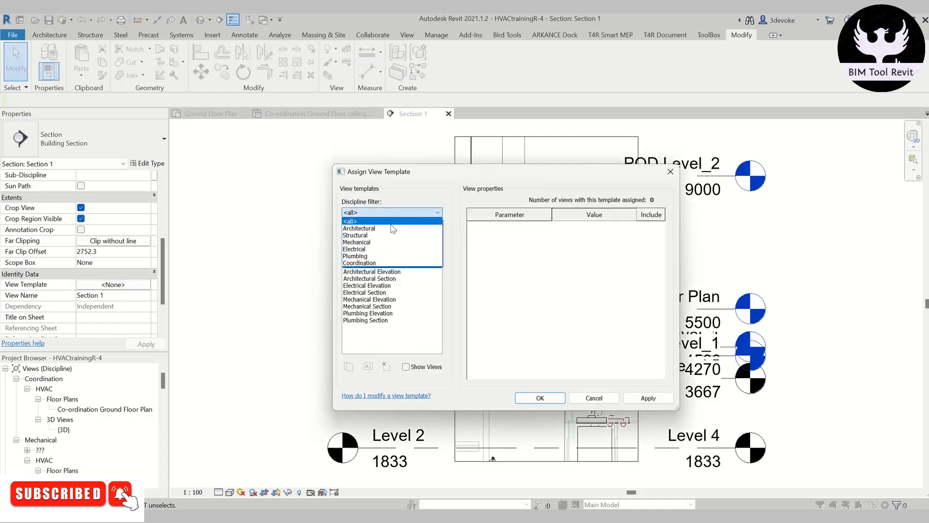
{"action": "left_click", "coordinate": [389, 242]}
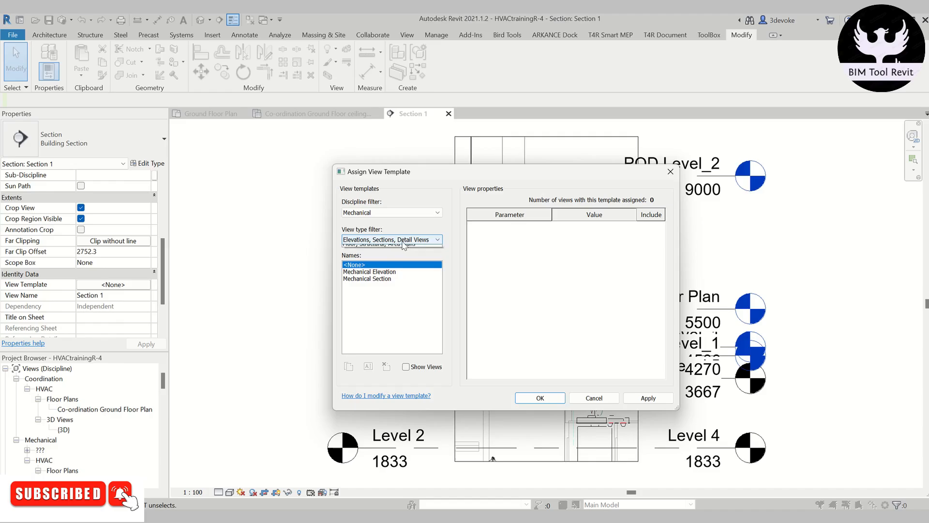
{"action": "left_click", "coordinate": [401, 240]}
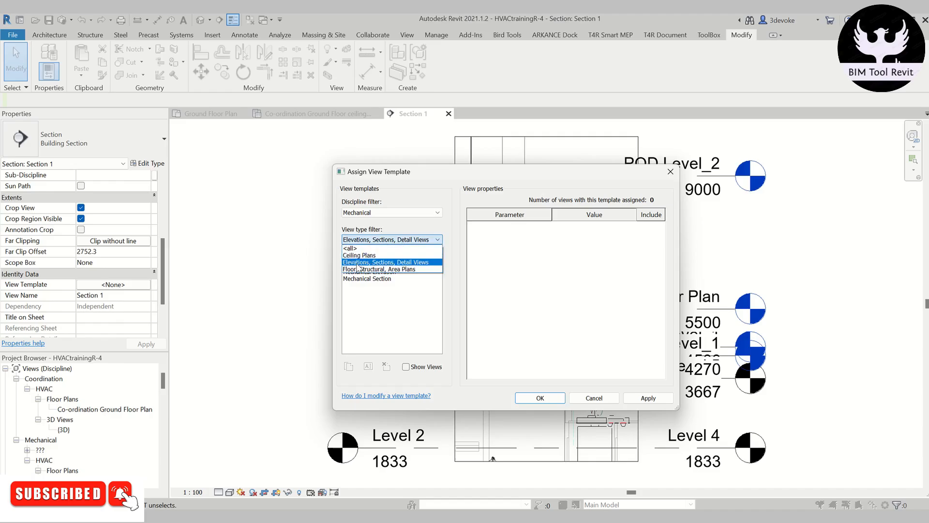
{"action": "left_click", "coordinate": [382, 262]}
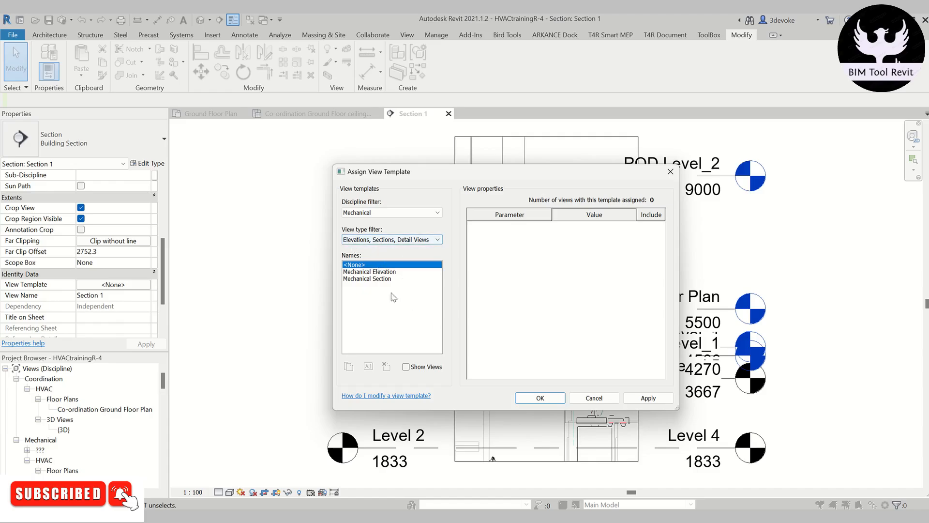
{"action": "left_click", "coordinate": [382, 279]}
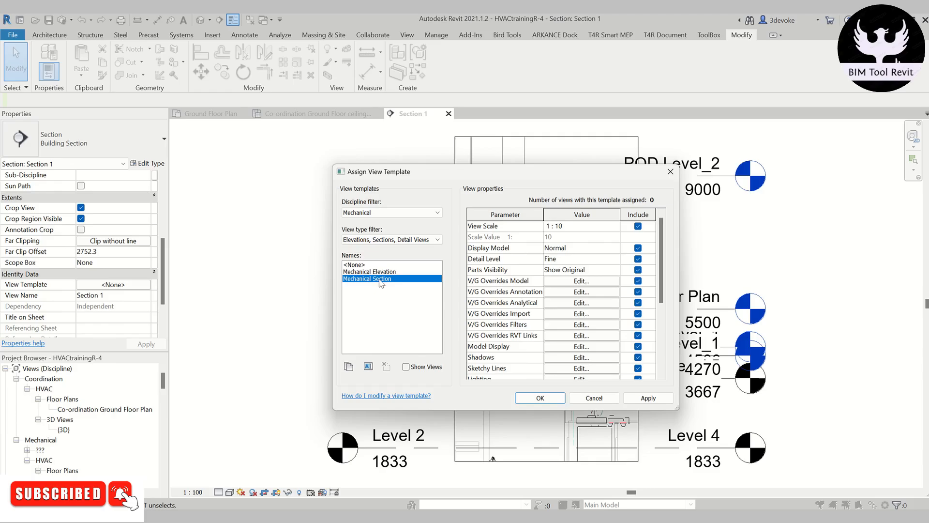
- Keep the Mechanical Section template's display model at Normal, view scale at 1 : 10 and detail level at Fine
{"action": "left_click", "coordinate": [615, 248]}
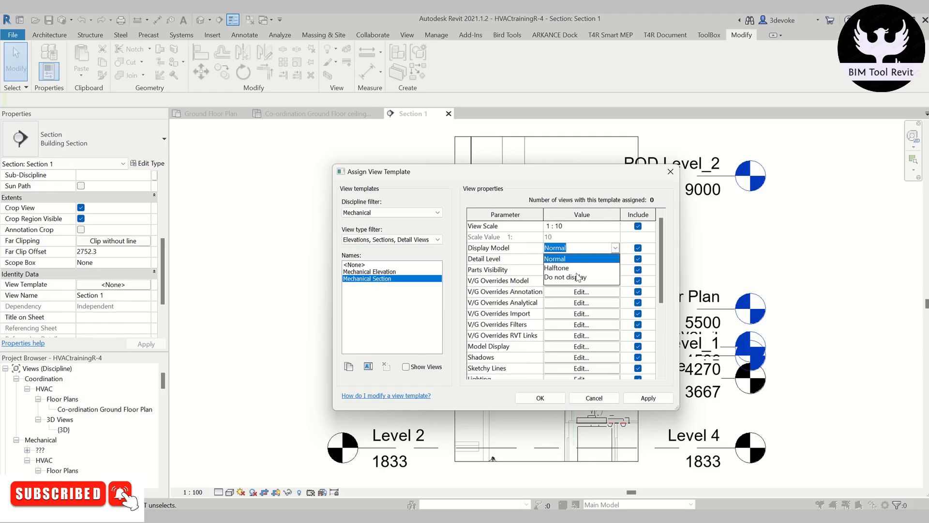
{"action": "left_click", "coordinate": [596, 261]}
{"action": "left_click", "coordinate": [616, 227]}
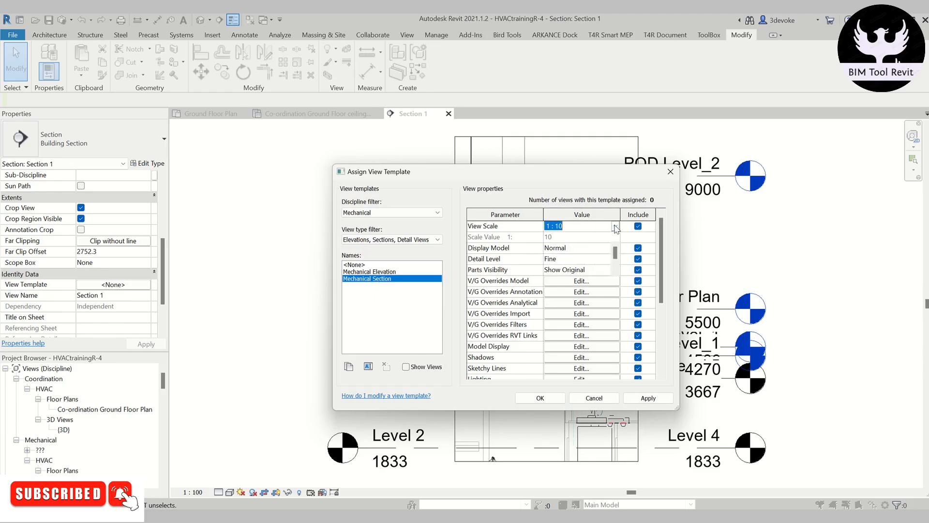
{"action": "left_click", "coordinate": [616, 228]}
{"action": "left_click", "coordinate": [585, 259]}
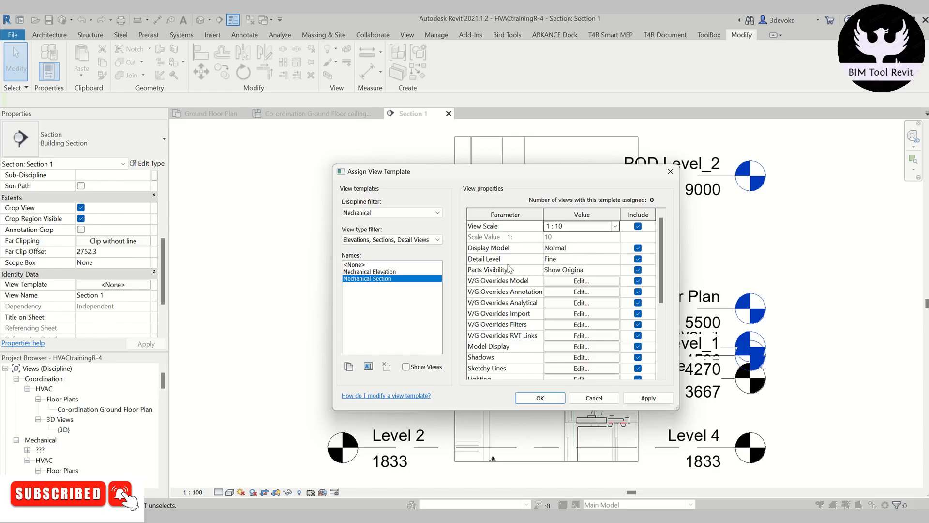
{"action": "left_click", "coordinate": [609, 259]}
{"action": "left_click", "coordinate": [616, 259]}
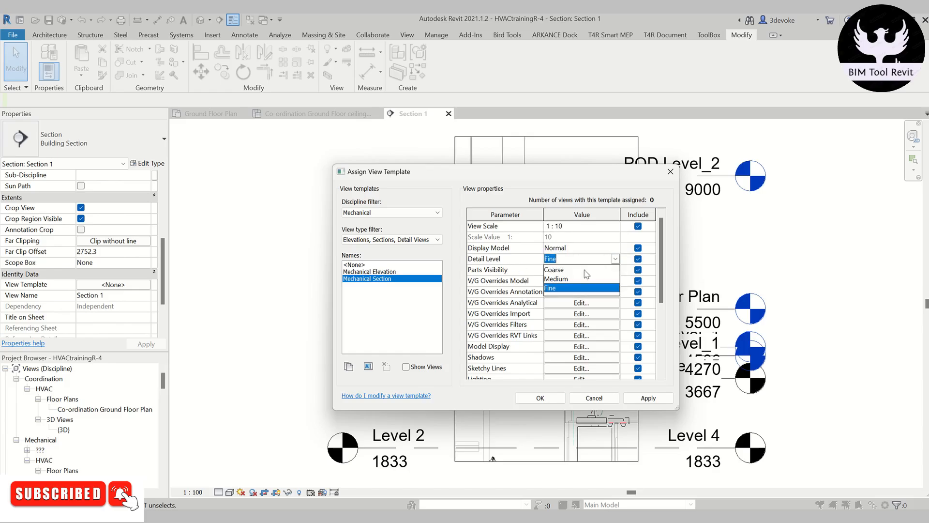
{"action": "left_click", "coordinate": [560, 288]}
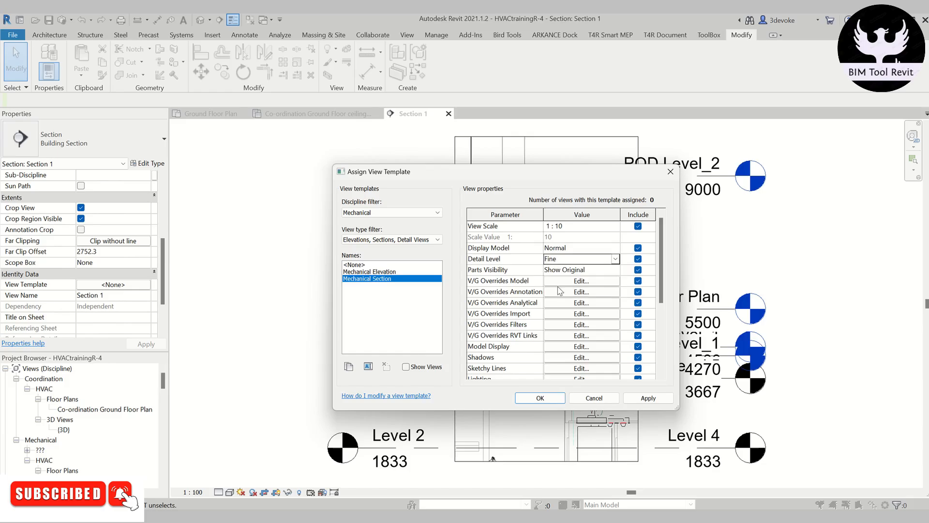
- Switch on all listed model categories in the Mechanical Section template's model overrides
{"action": "left_click", "coordinate": [583, 281]}
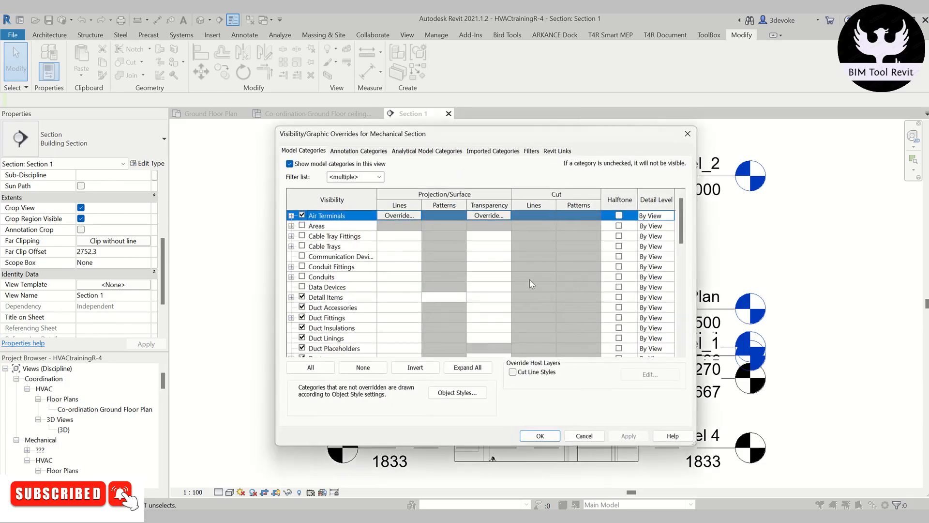
{"action": "left_click", "coordinate": [318, 371]}
{"action": "left_click", "coordinate": [302, 286]}
{"action": "left_click", "coordinate": [340, 290]}
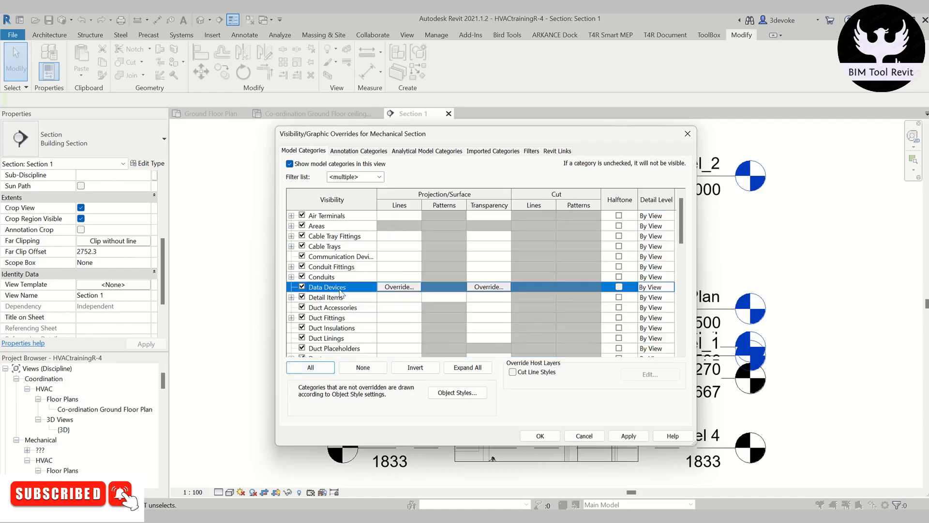
- Add the Architecture, Structure and Infrastructure disciplines to the model category filter so that all disciplines are listed
{"action": "left_click", "coordinate": [379, 177]}
{"action": "left_click", "coordinate": [332, 187]}
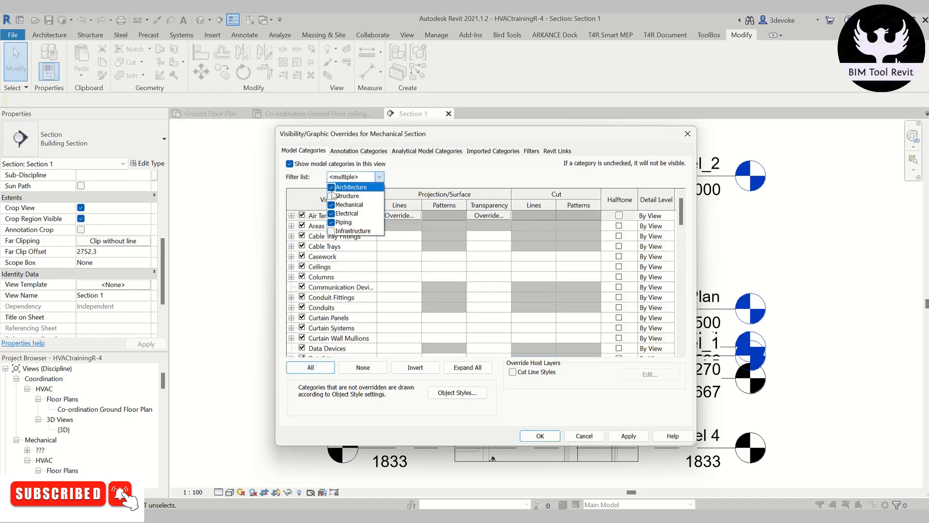
{"action": "left_click", "coordinate": [331, 196]}
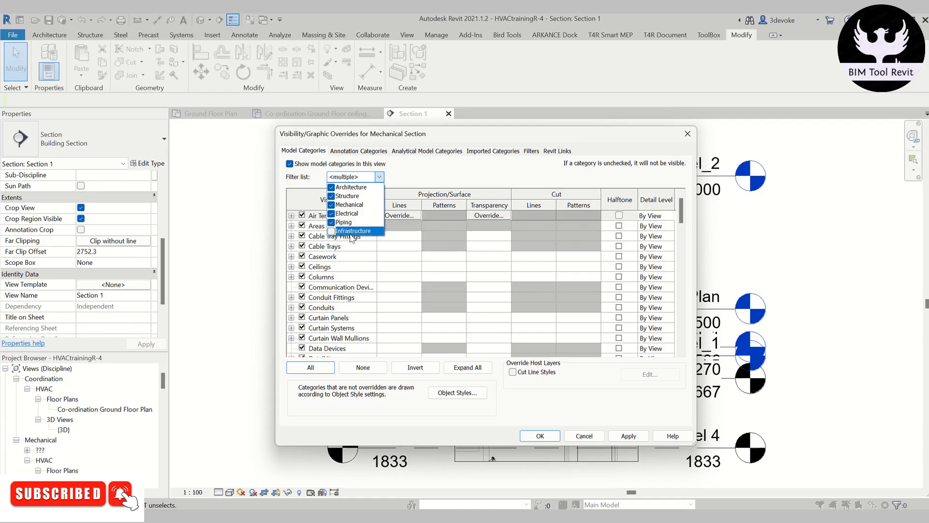
{"action": "left_click", "coordinate": [331, 231]}
{"action": "left_click", "coordinate": [441, 176]}
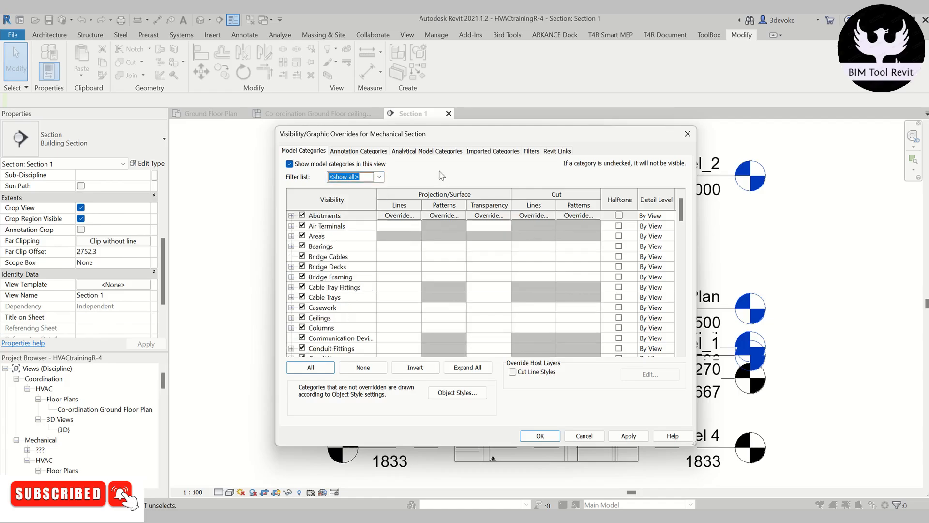
- Review the Mechanical Section template's annotation, analytical, imported, filter and Revit link overrides, and apply the visibility settings
{"action": "left_click", "coordinate": [364, 153]}
{"action": "left_click", "coordinate": [414, 152]}
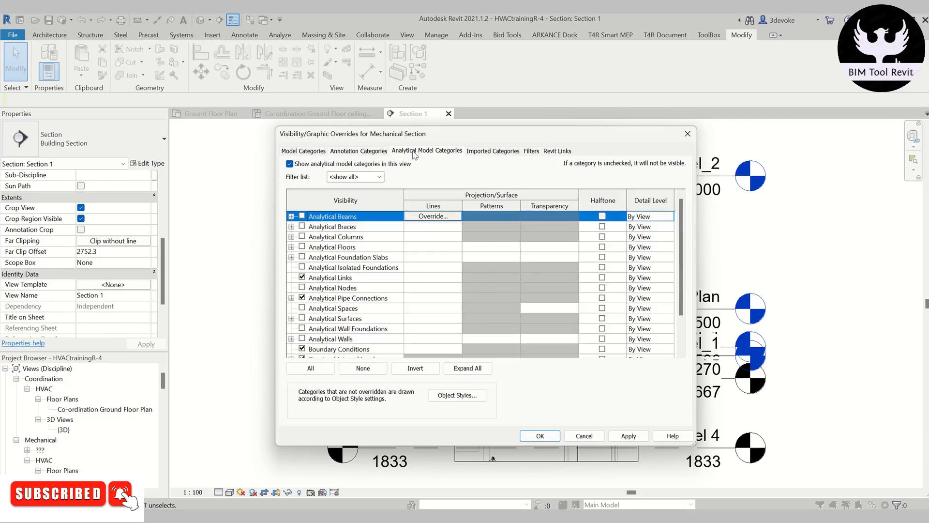
{"action": "left_click", "coordinate": [483, 152]}
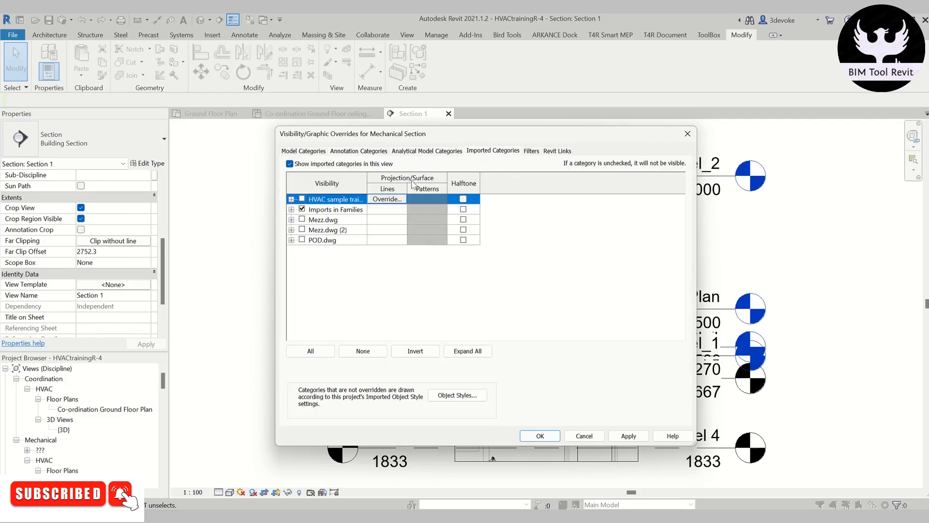
{"action": "left_click", "coordinate": [533, 152]}
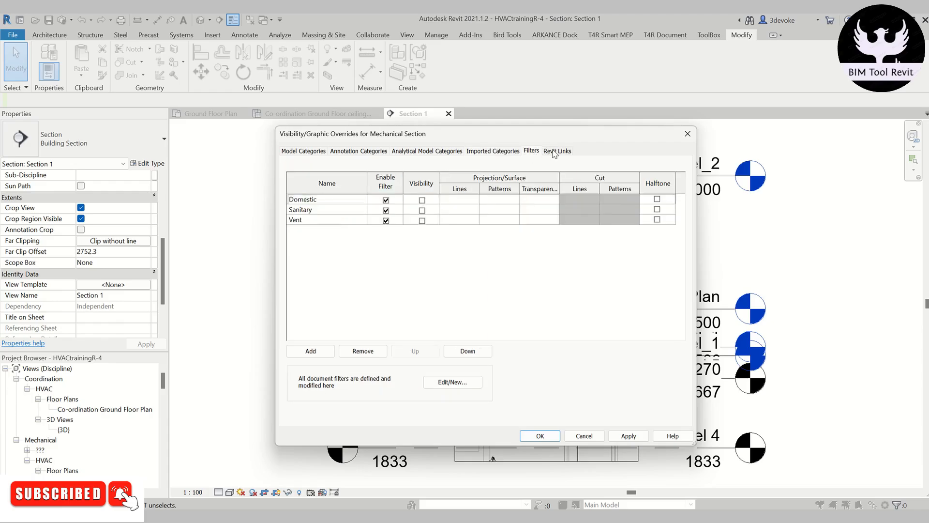
{"action": "left_click", "coordinate": [557, 151]}
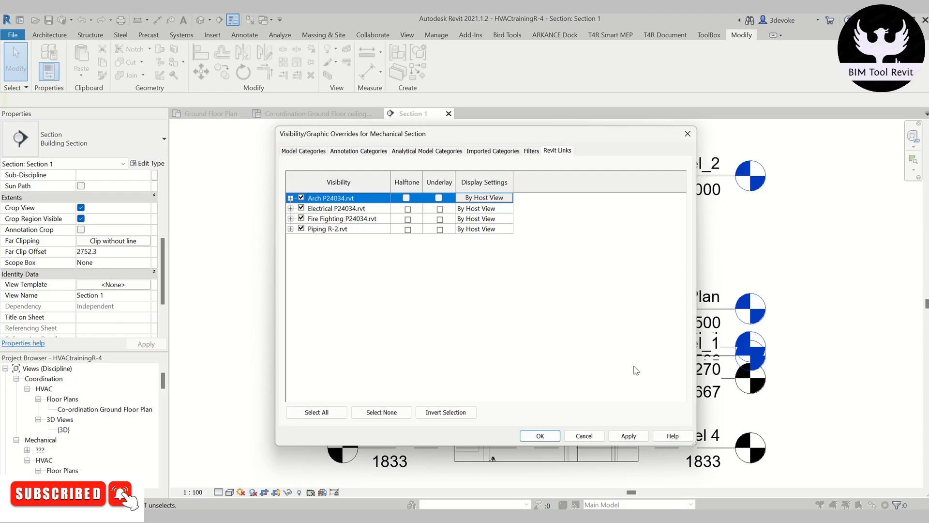
{"action": "left_click", "coordinate": [628, 436]}
{"action": "left_click", "coordinate": [583, 438]}
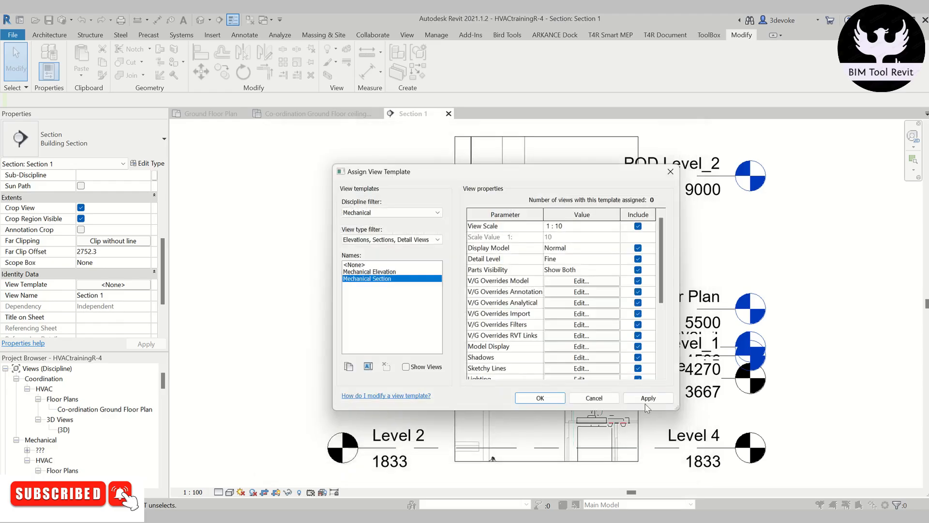
- Apply the Mechanical Section view template to Section 1 and confirm the assignment
{"action": "left_click", "coordinate": [648, 397]}
{"action": "left_click", "coordinate": [540, 398]}
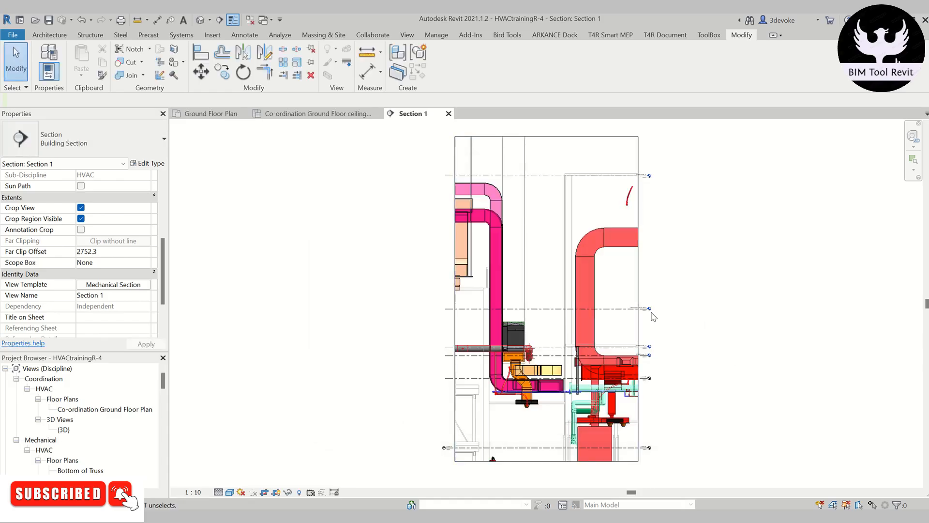
{"action": "middle_click_drag", "start_coordinate": [704, 360], "coordinate": [660, 353]}
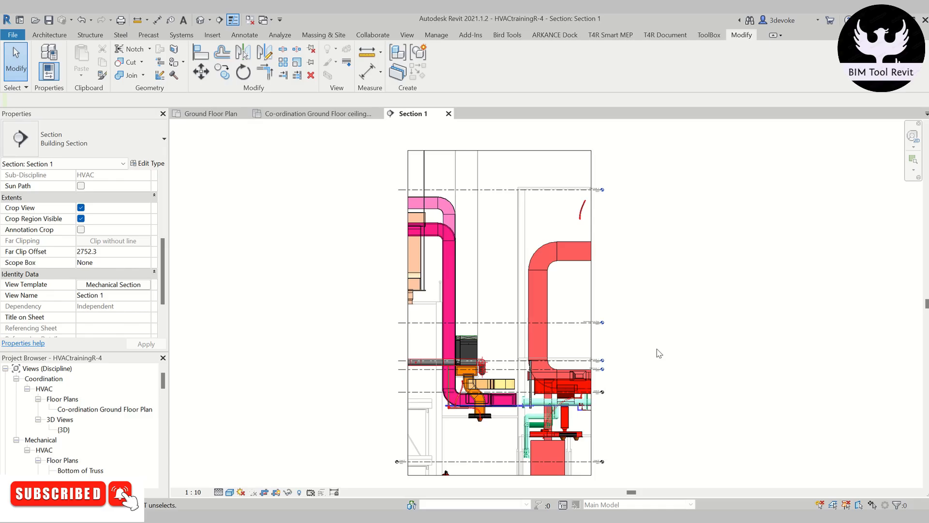
- Exclude the view scale from the Mechanical Section template's controlled parameters and set its scale value to 1 : 200
{"action": "left_click", "coordinate": [134, 289]}
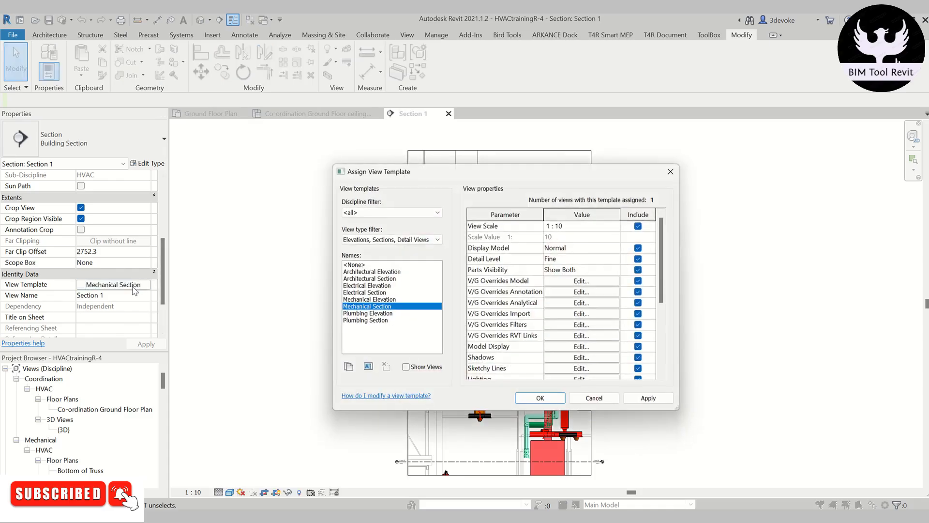
{"action": "left_click", "coordinate": [639, 230]}
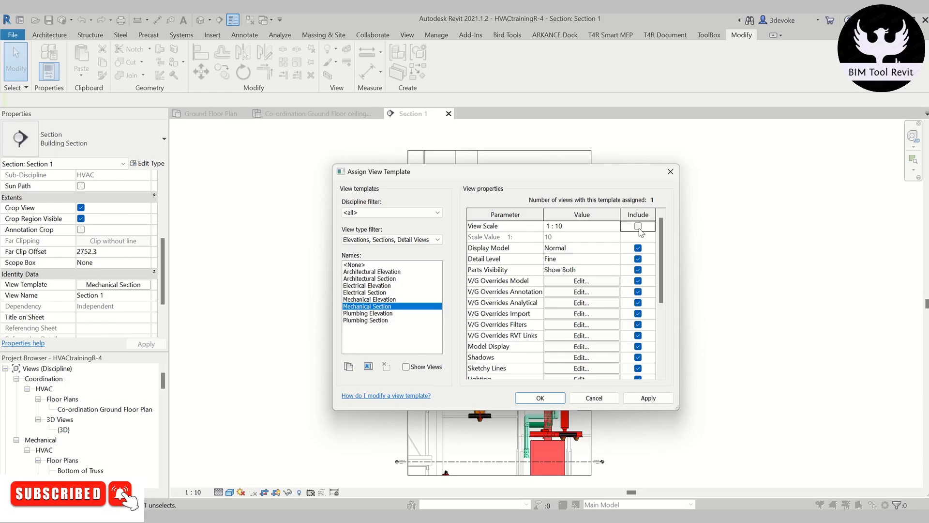
{"action": "left_click", "coordinate": [614, 228]}
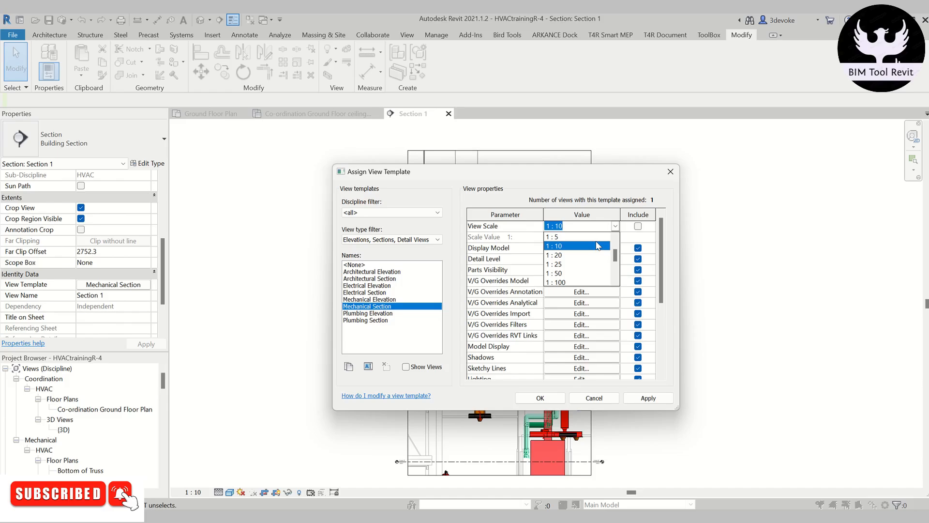
{"action": "scroll", "coordinate": [568, 283], "scroll_direction": "down", "scroll_amount": 1}
{"action": "left_click", "coordinate": [569, 283]}
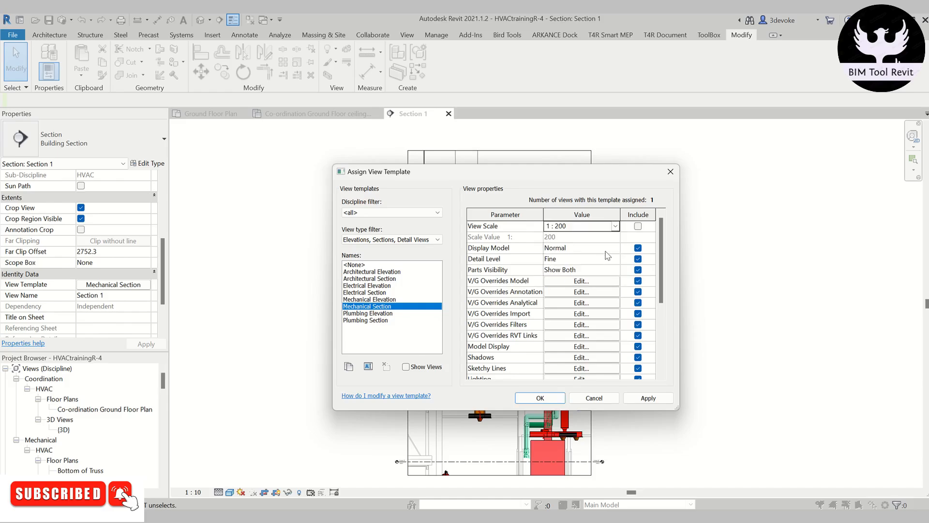
{"action": "left_click", "coordinate": [538, 398]}
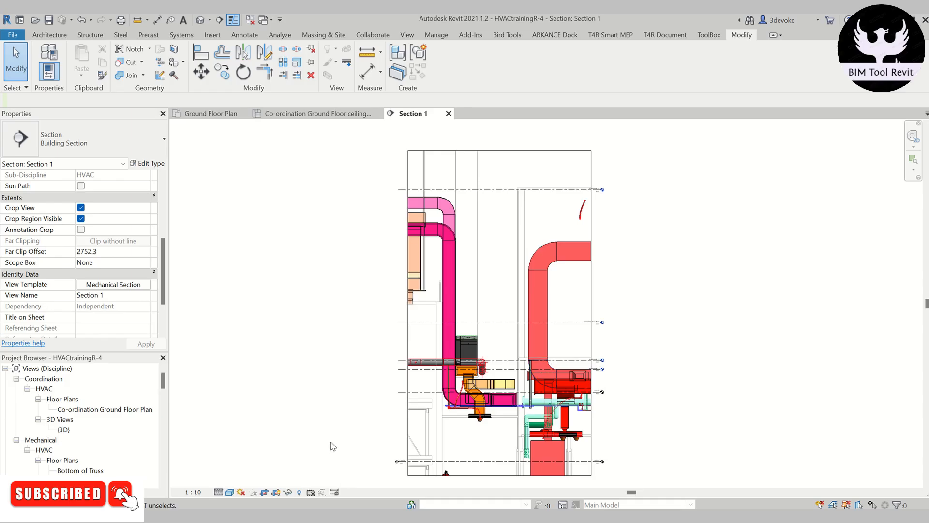
- Try a view scale of 1 : 50 directly on Section 1 and settle on 1 : 20
{"action": "left_click", "coordinate": [194, 492]}
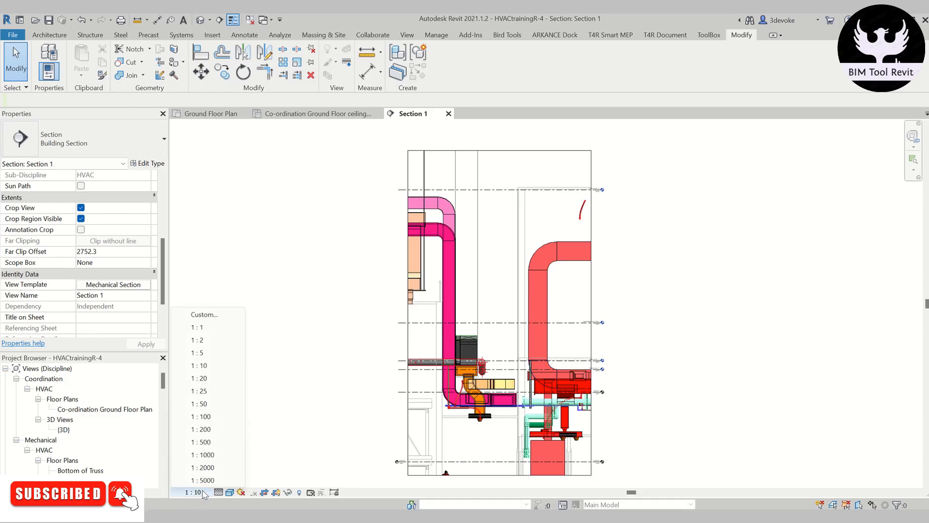
{"action": "left_click", "coordinate": [219, 403]}
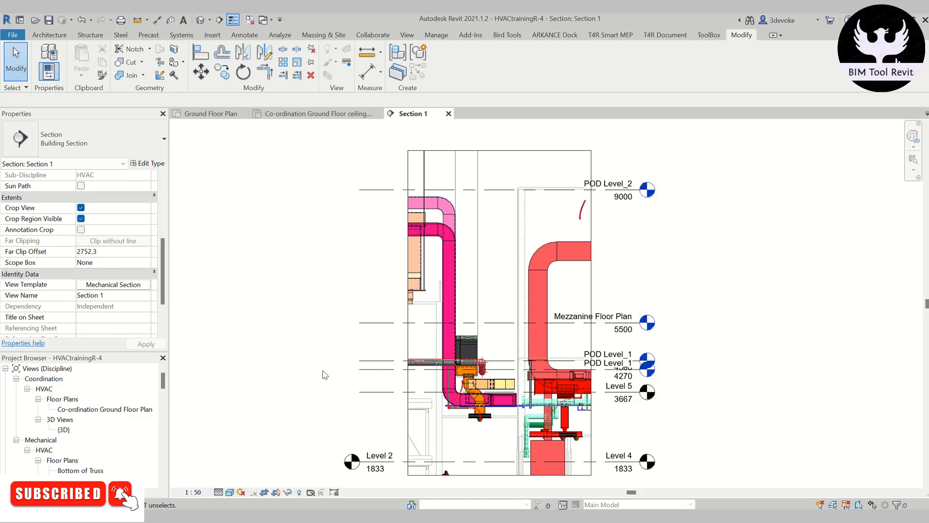
{"action": "left_click", "coordinate": [196, 493]}
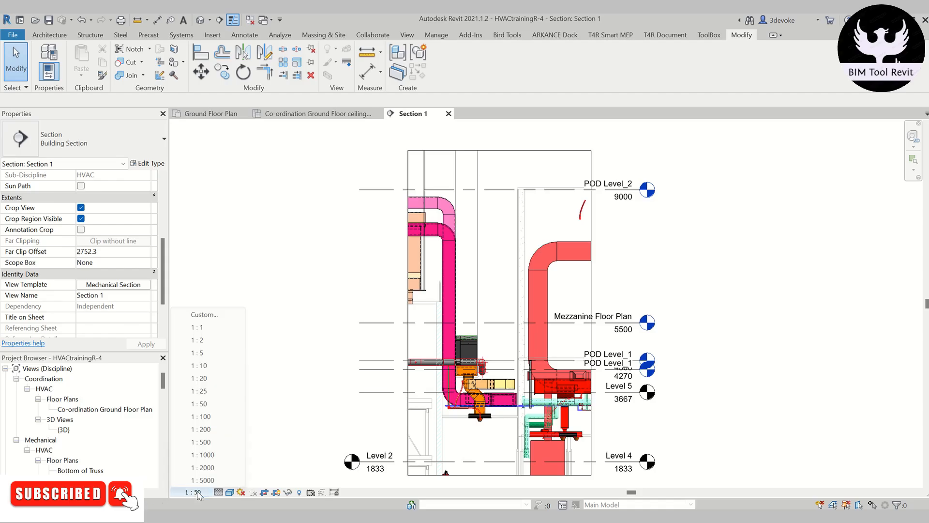
{"action": "left_click", "coordinate": [221, 378]}
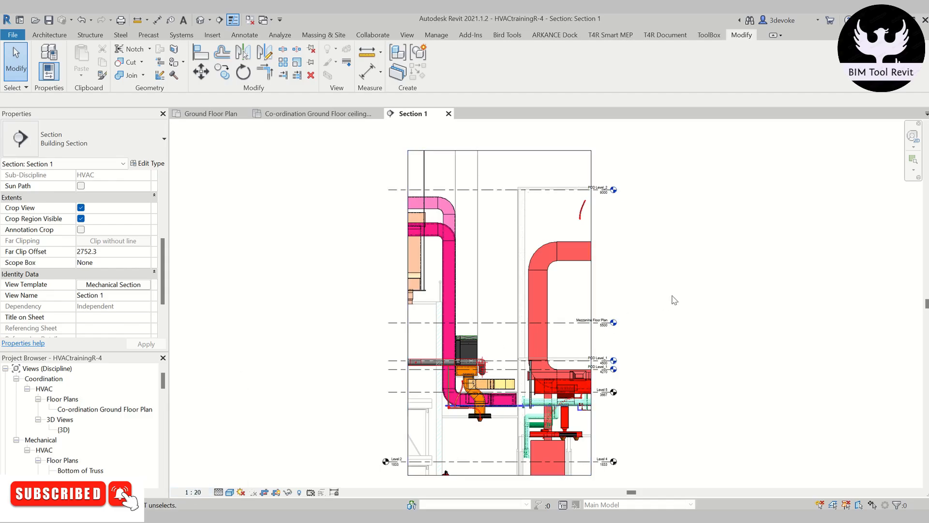
- Check which parameters the Mechanical Section template includes, from view scale down to sub-discipline
{"action": "left_click", "coordinate": [114, 284]}
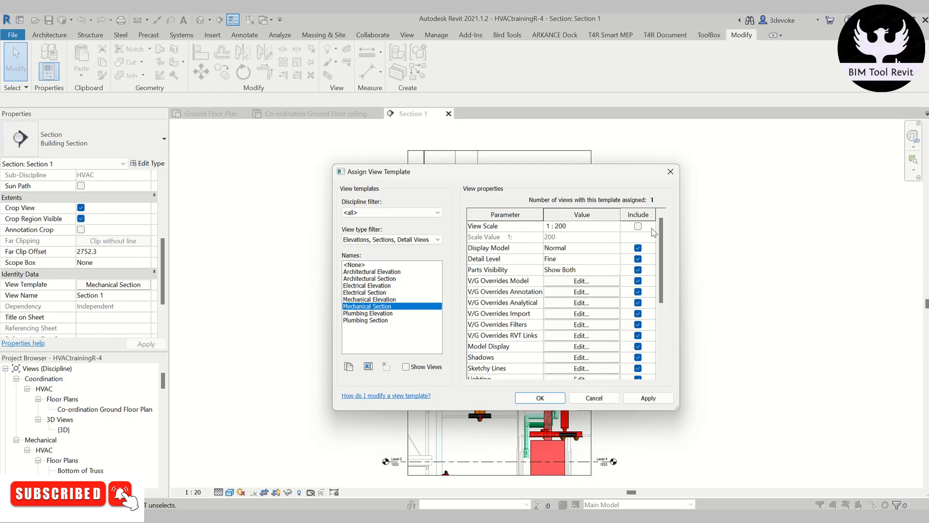
{"action": "left_click_drag", "start_coordinate": [661, 259], "coordinate": [665, 351]}
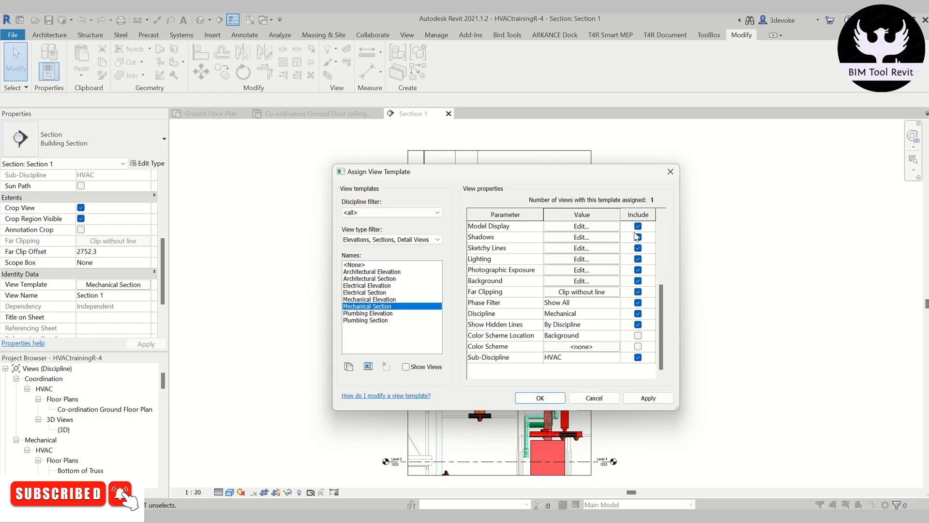
{"action": "left_click", "coordinate": [541, 398]}
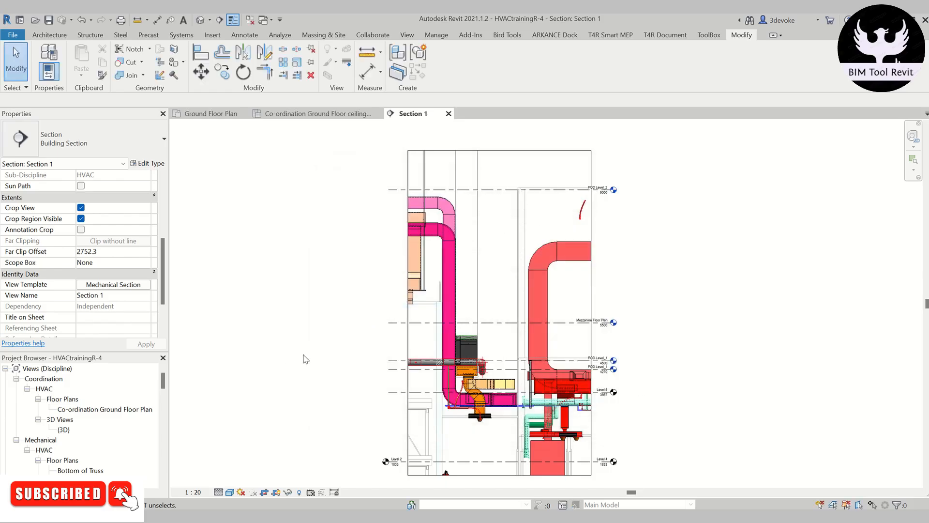